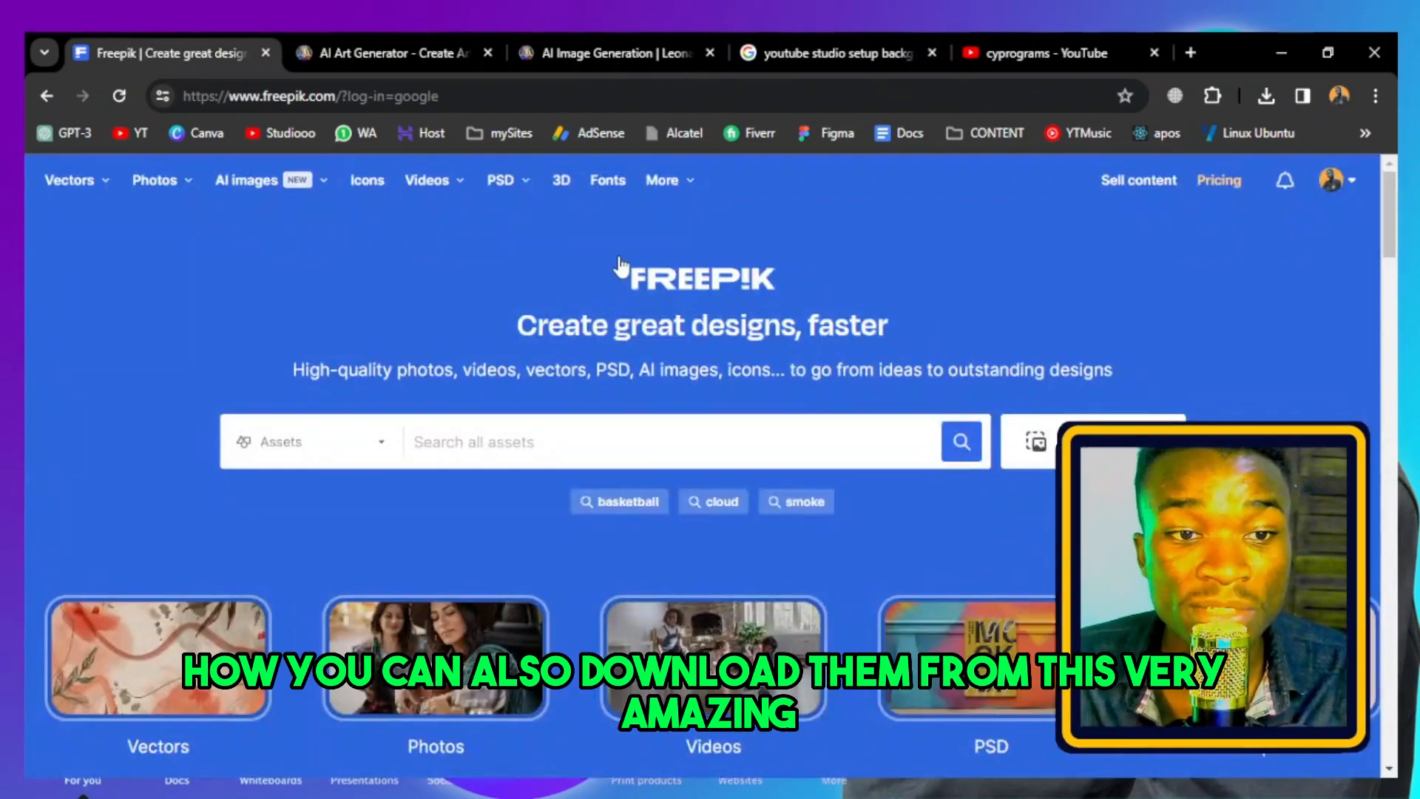
Switch to the Google Images results and highlight the search query "youtube studio setup background".
{"action": "scroll", "coordinate": [739, 307], "scroll_direction": "up", "scroll_amount": 3}
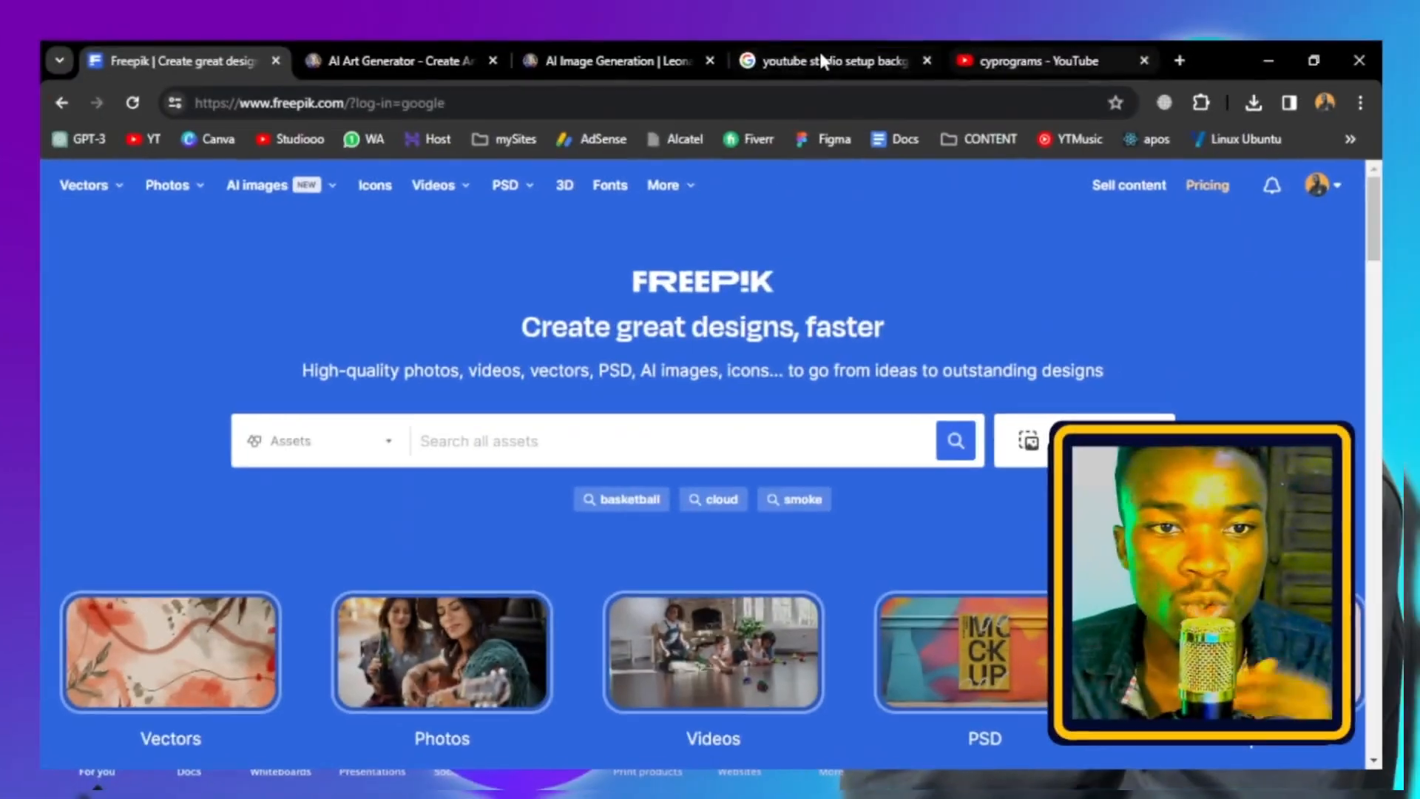
{"action": "left_click", "coordinate": [825, 55]}
{"action": "scroll", "coordinate": [804, 331], "scroll_direction": "up", "scroll_amount": 10}
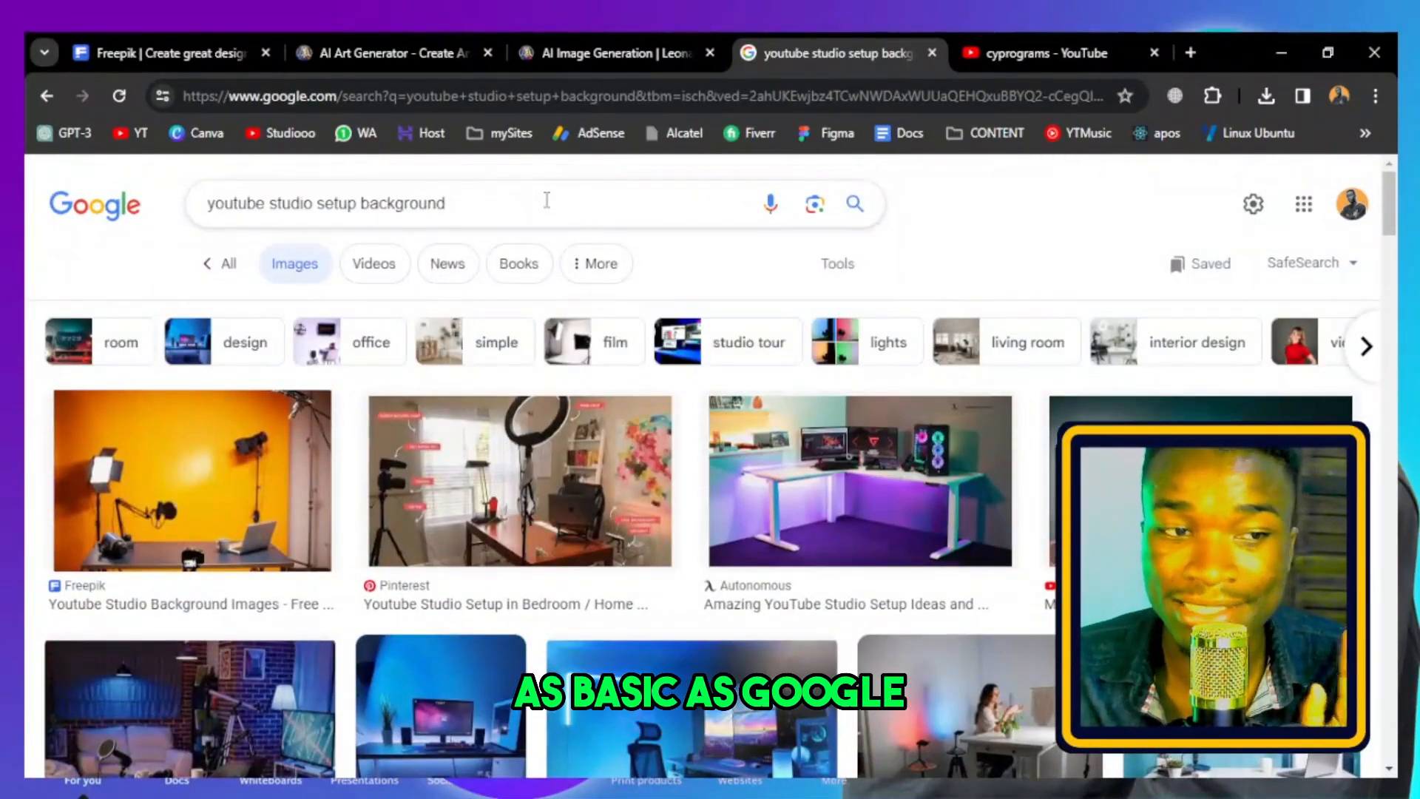
{"action": "left_click", "coordinate": [547, 200]}
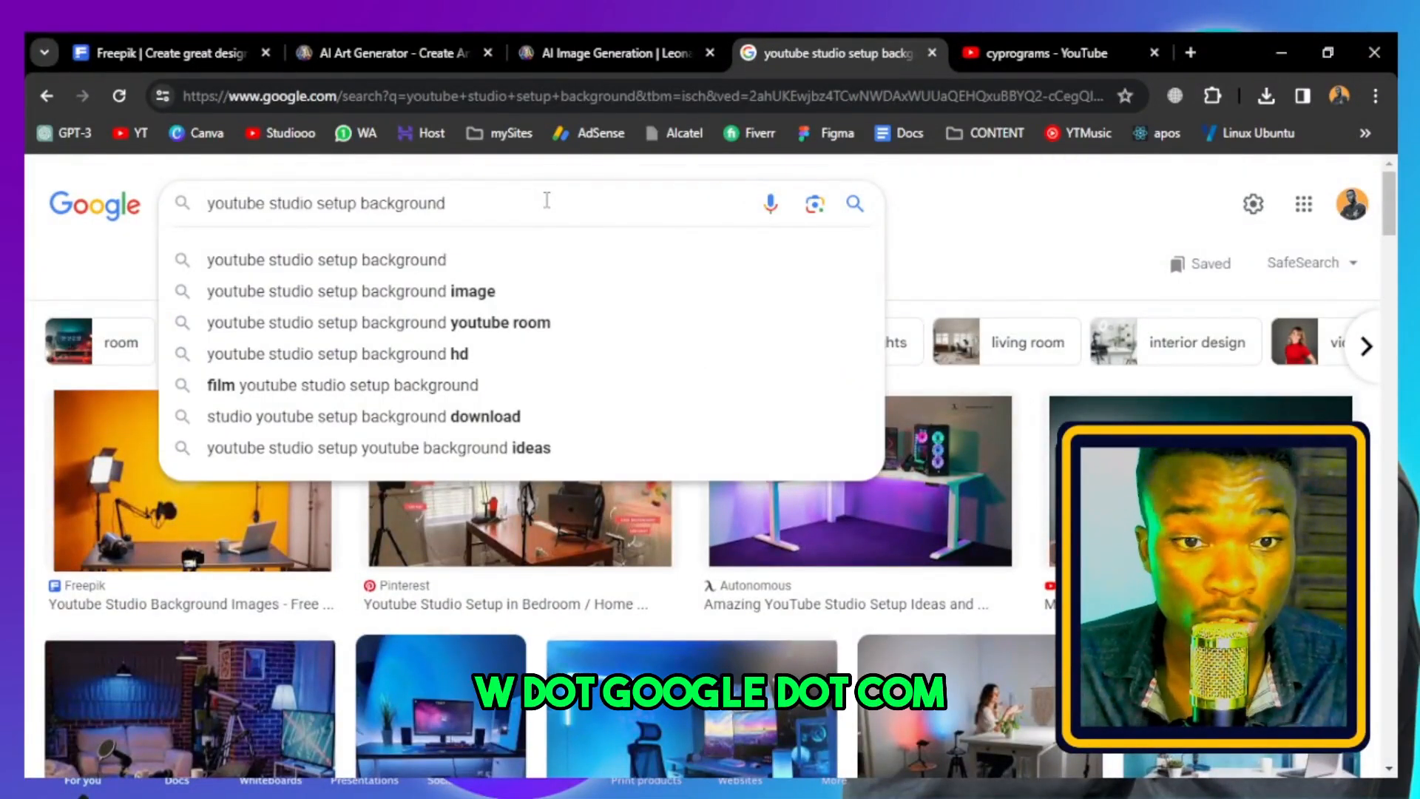
{"action": "left_click_drag", "start_coordinate": [547, 200], "coordinate": [172, 211]}
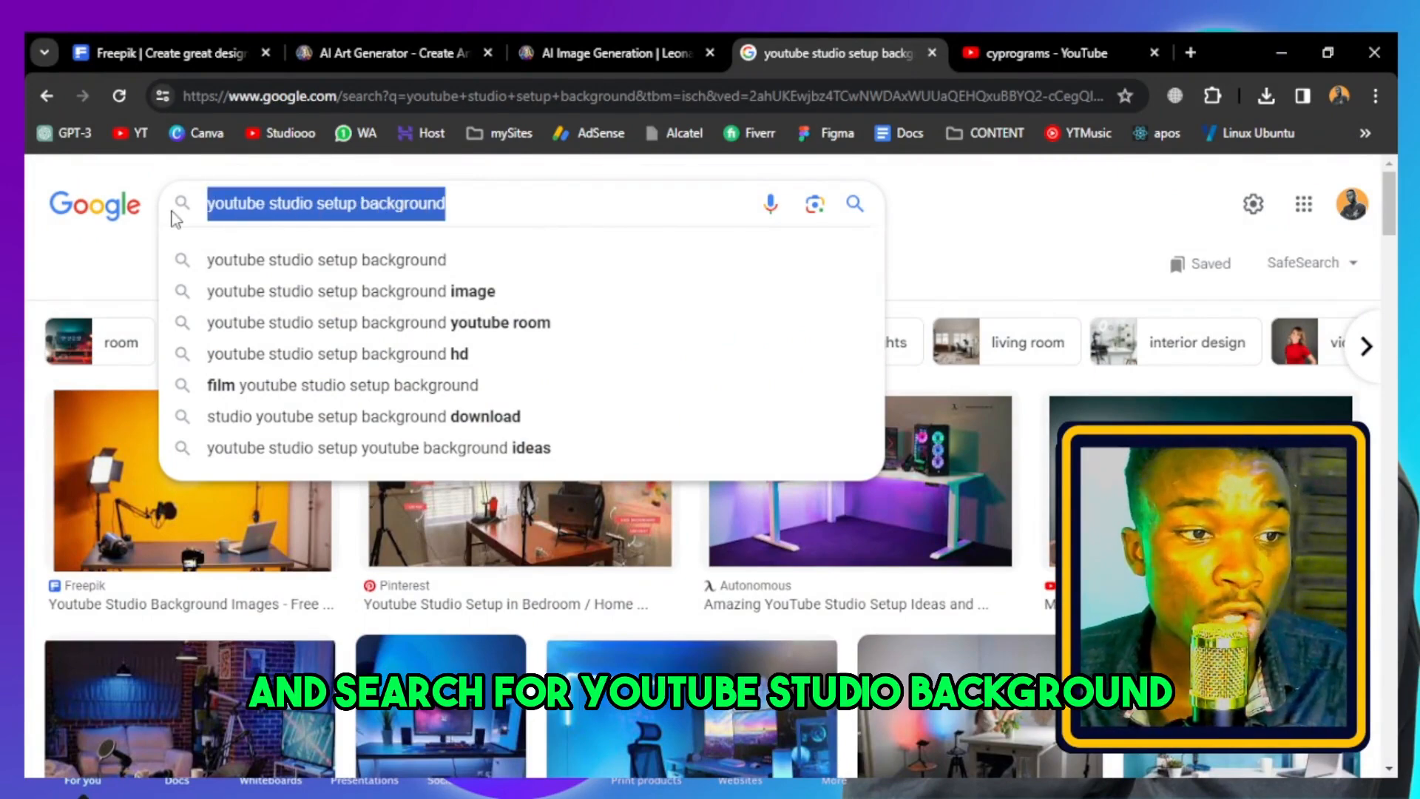
{"action": "left_click", "coordinate": [1040, 220]}
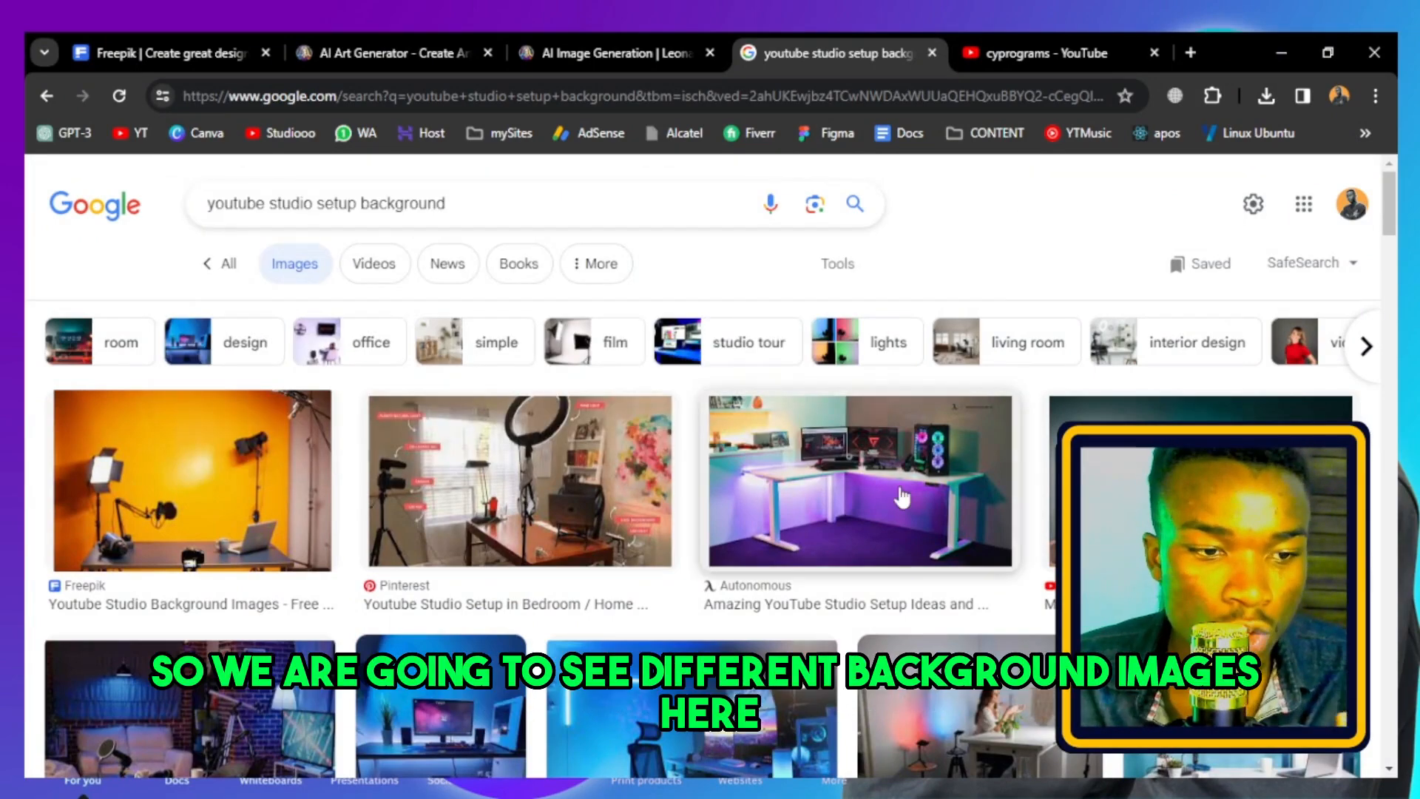
Browse the image results and open the preview of the blue-lit "YouTube Studio Tour" desk picture.
{"action": "scroll", "coordinate": [896, 511], "scroll_direction": "down", "scroll_amount": 3}
{"action": "scroll", "coordinate": [897, 528], "scroll_direction": "down", "scroll_amount": 6}
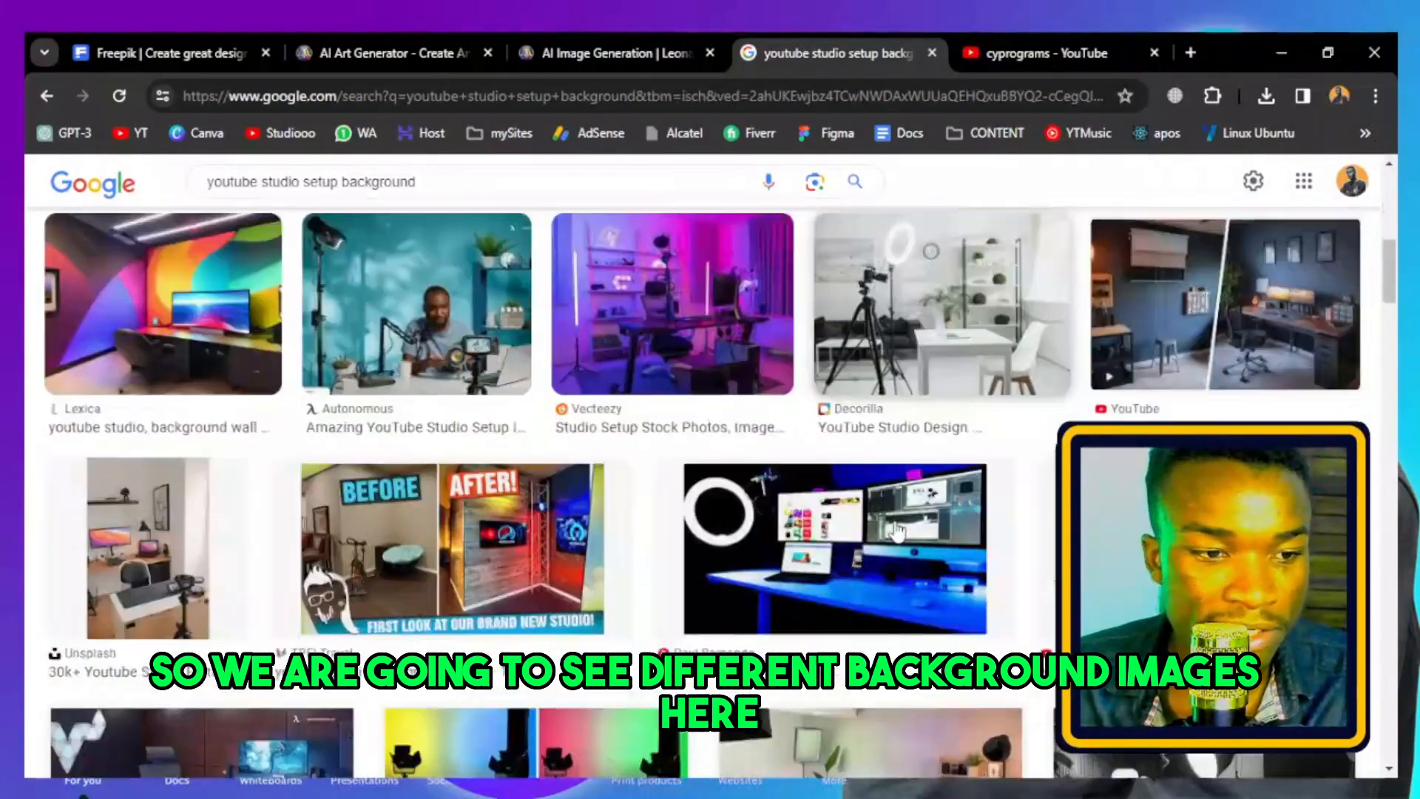
{"action": "scroll", "coordinate": [931, 494], "scroll_direction": "down", "scroll_amount": 3}
{"action": "scroll", "coordinate": [936, 484], "scroll_direction": "up", "scroll_amount": 4}
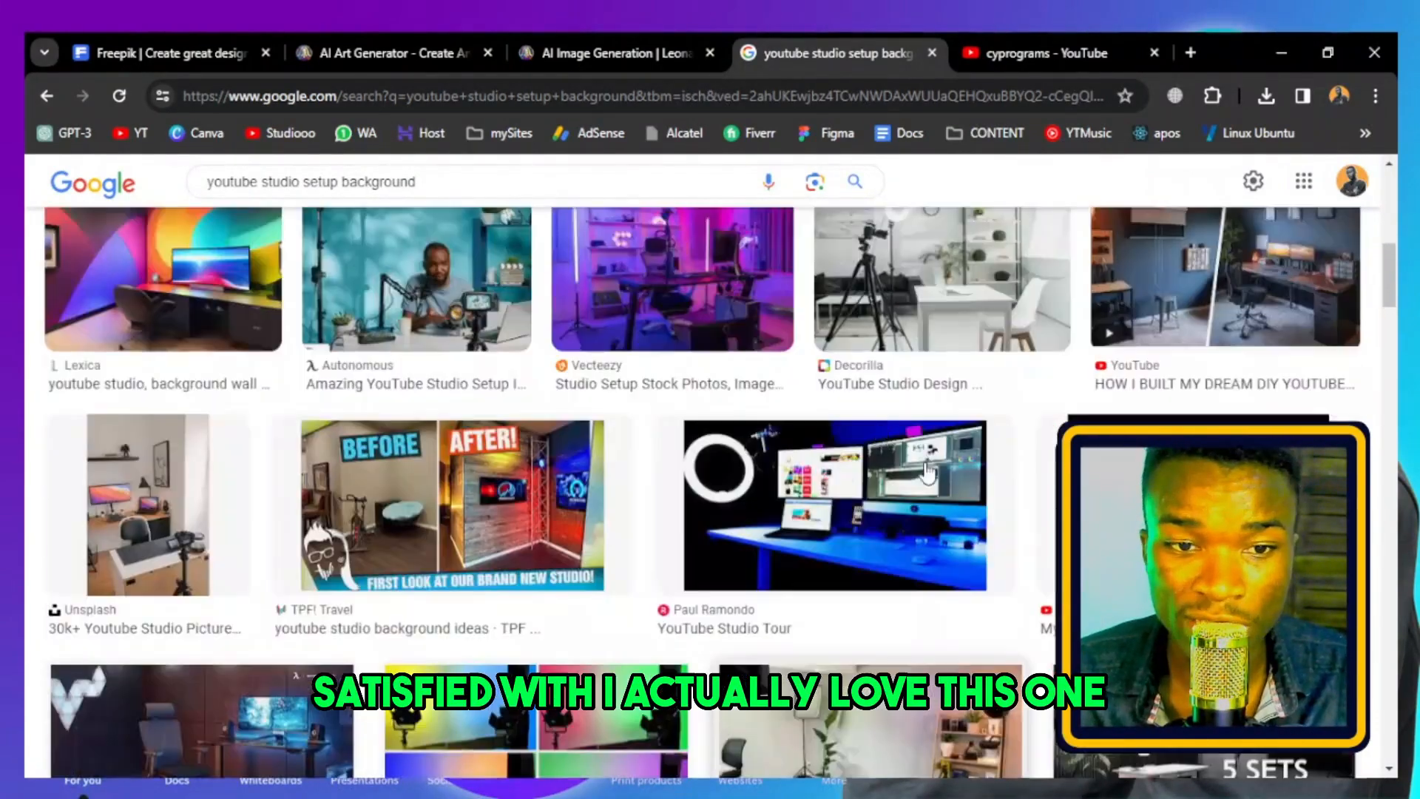
{"action": "left_click", "coordinate": [836, 495]}
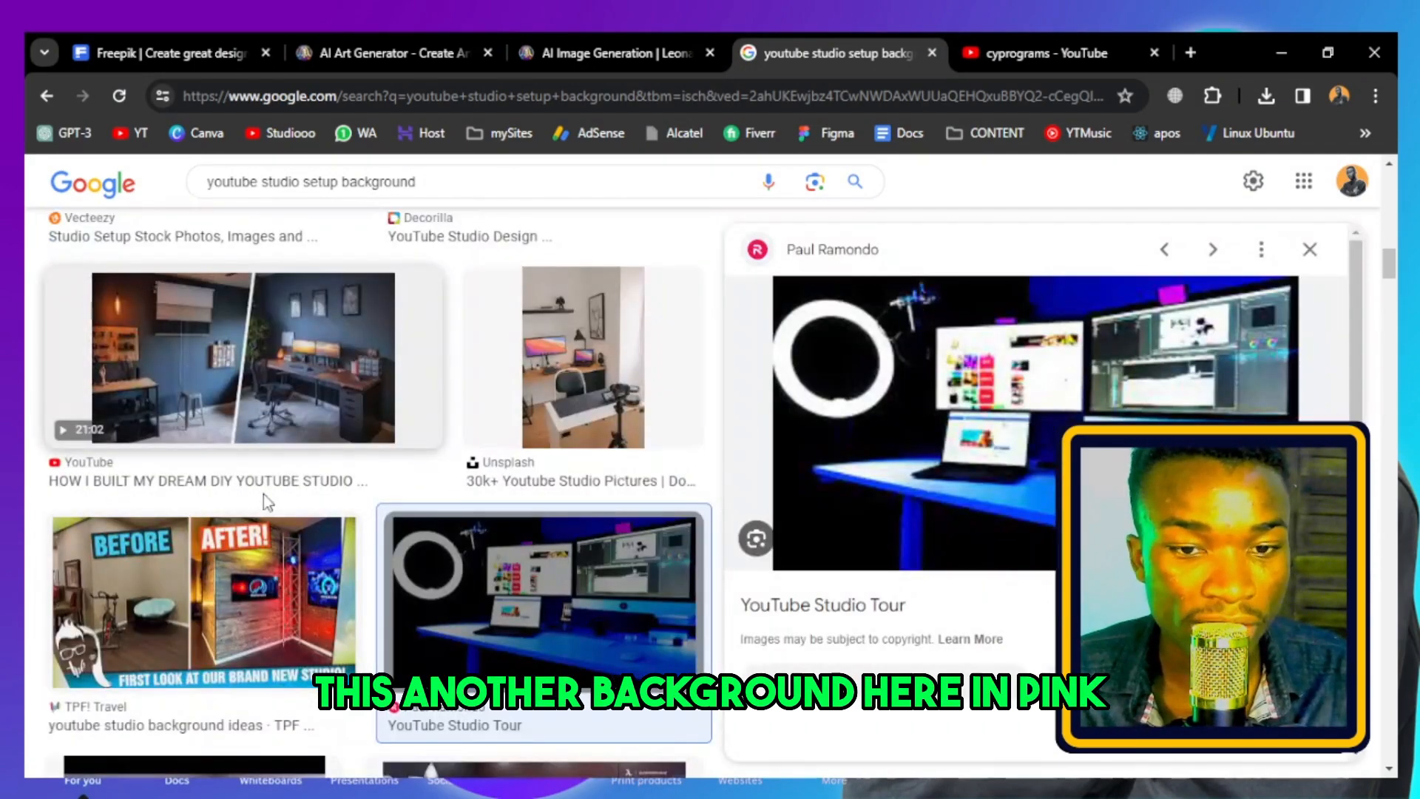
Look through more studio background results further down while keeping the desk image preview open.
{"action": "scroll", "coordinate": [511, 507], "scroll_direction": "down", "scroll_amount": 10}
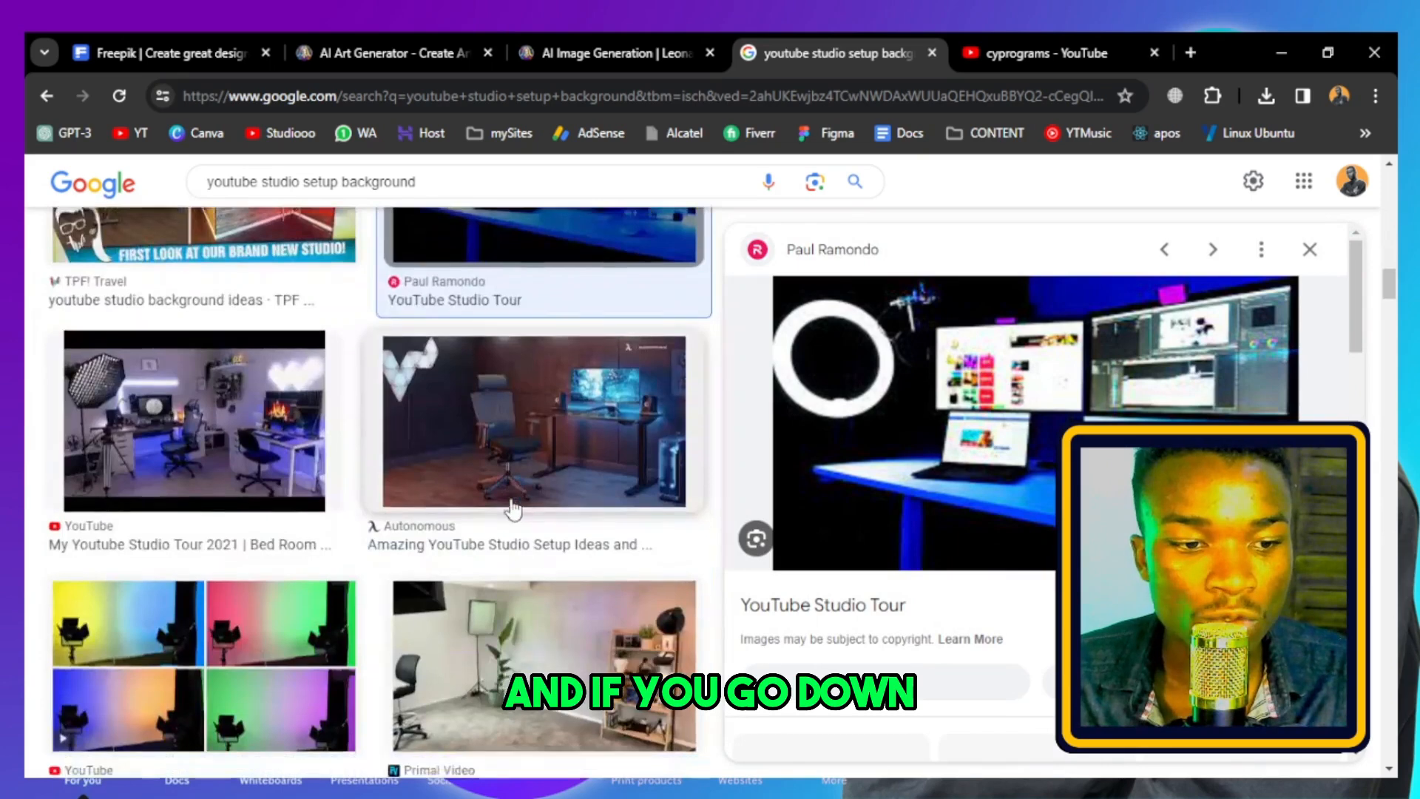
{"action": "scroll", "coordinate": [514, 509], "scroll_direction": "down", "scroll_amount": 2}
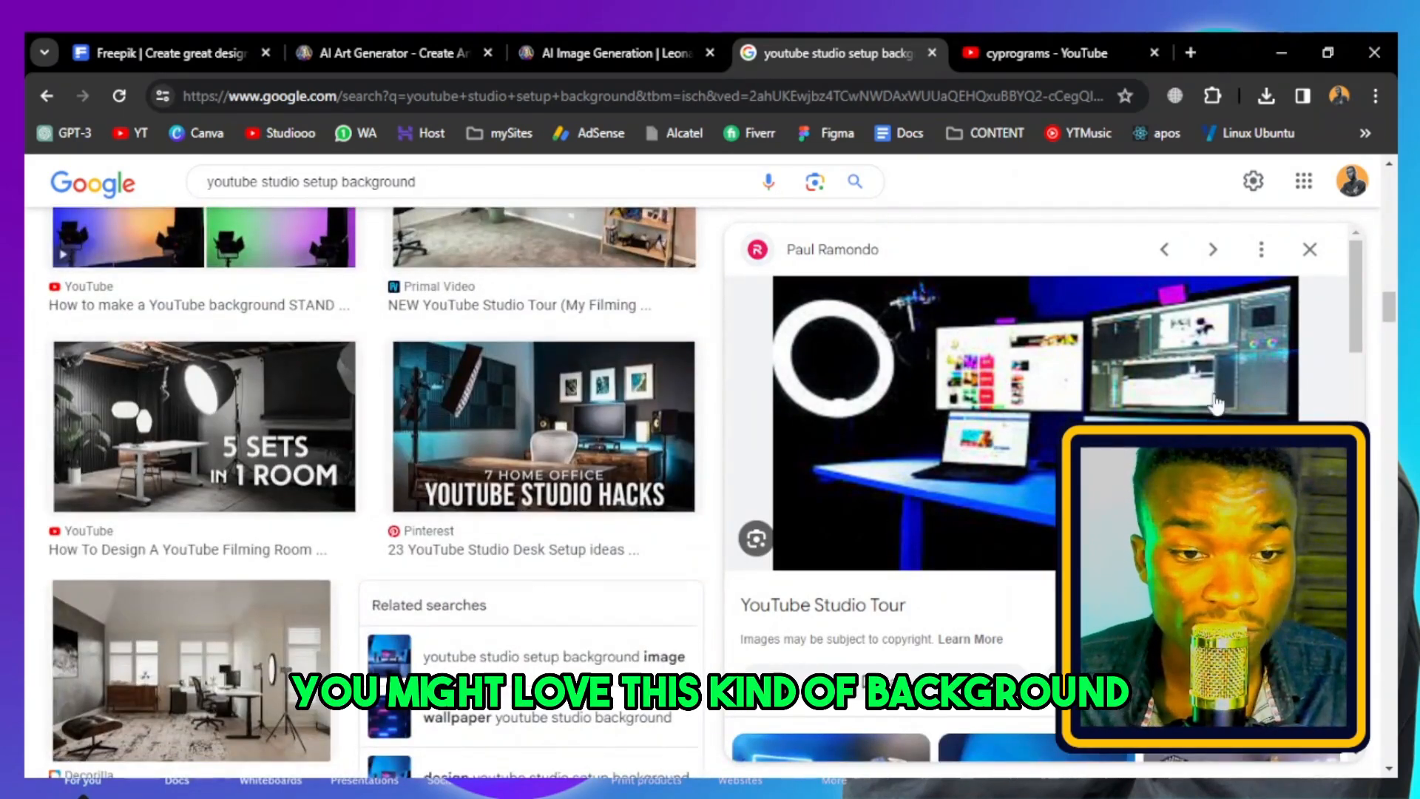
{"action": "scroll", "coordinate": [231, 403], "scroll_direction": "down", "scroll_amount": 4}
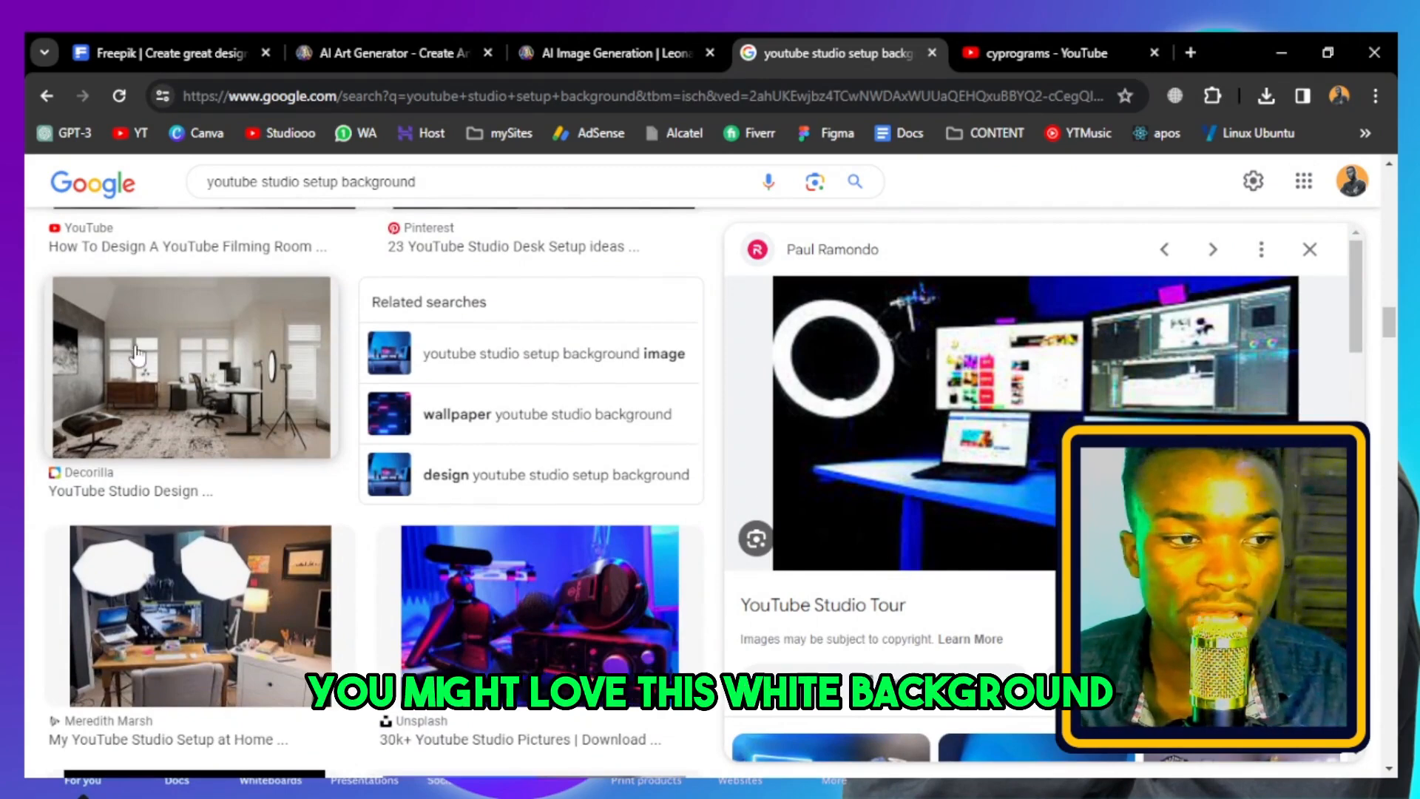
{"action": "scroll", "coordinate": [326, 454], "scroll_direction": "down", "scroll_amount": 6}
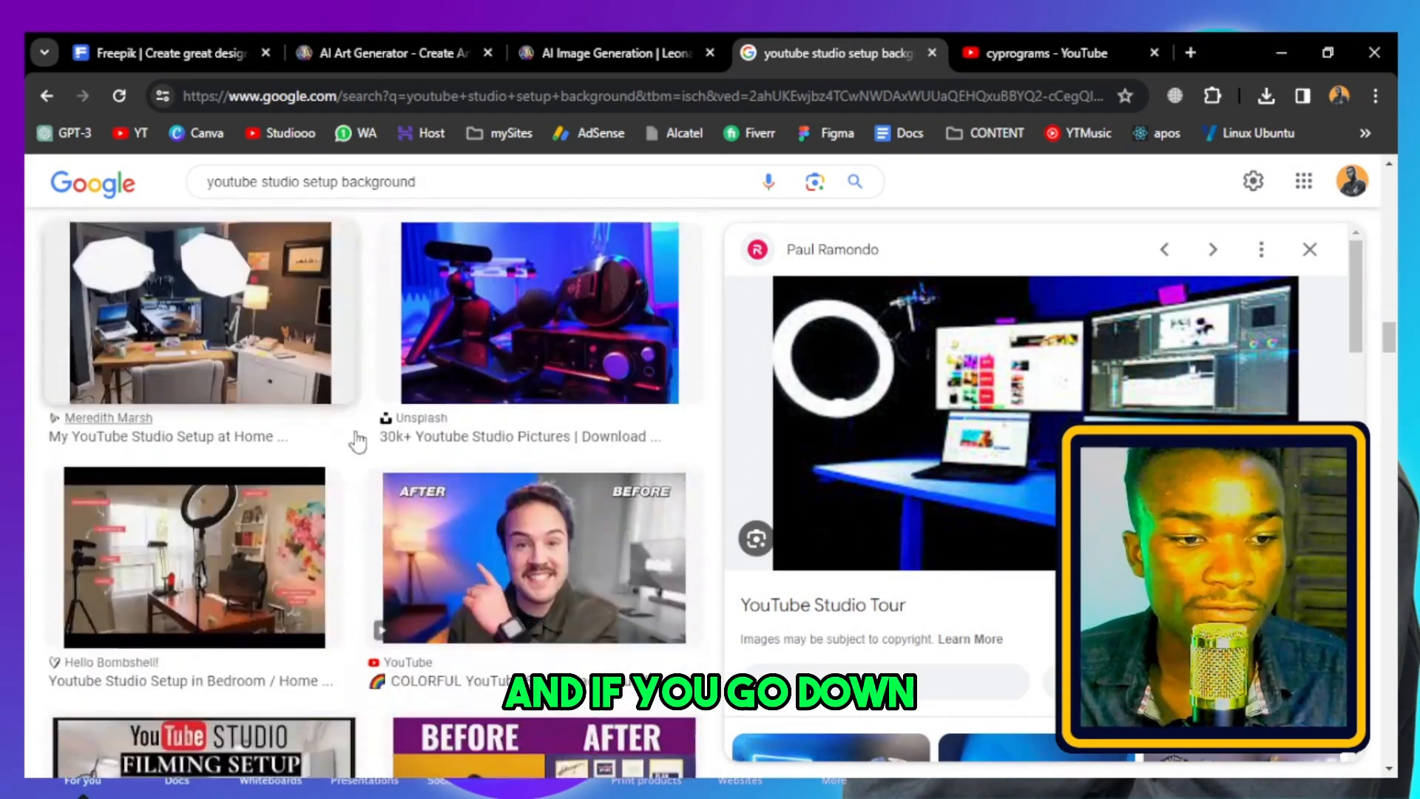
{"action": "scroll", "coordinate": [571, 341], "scroll_direction": "down", "scroll_amount": 4}
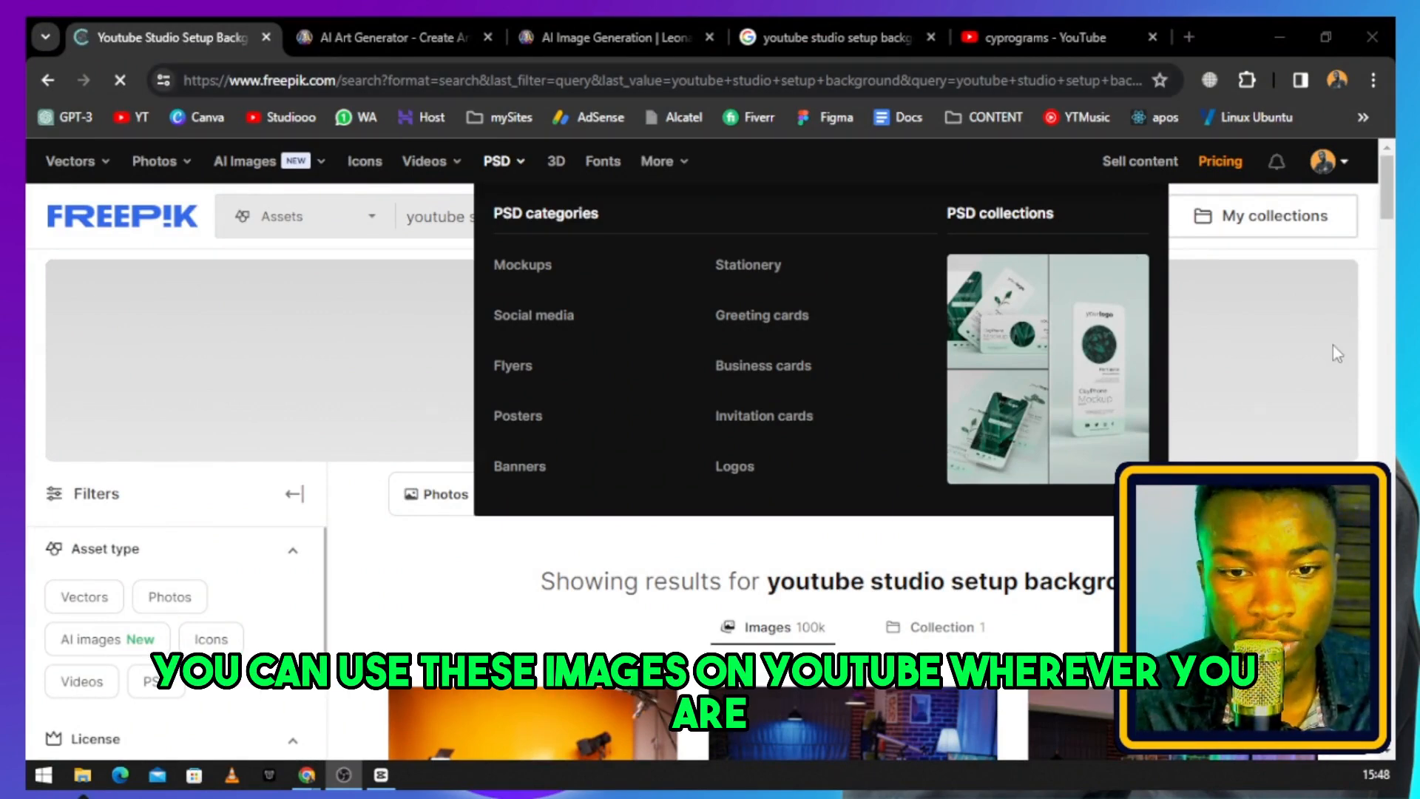
Browse the Freepik results for "youtube studio setup background" and open the dark podcast studio image with a microphone.
{"action": "scroll", "coordinate": [1333, 342], "scroll_direction": "down", "scroll_amount": 5}
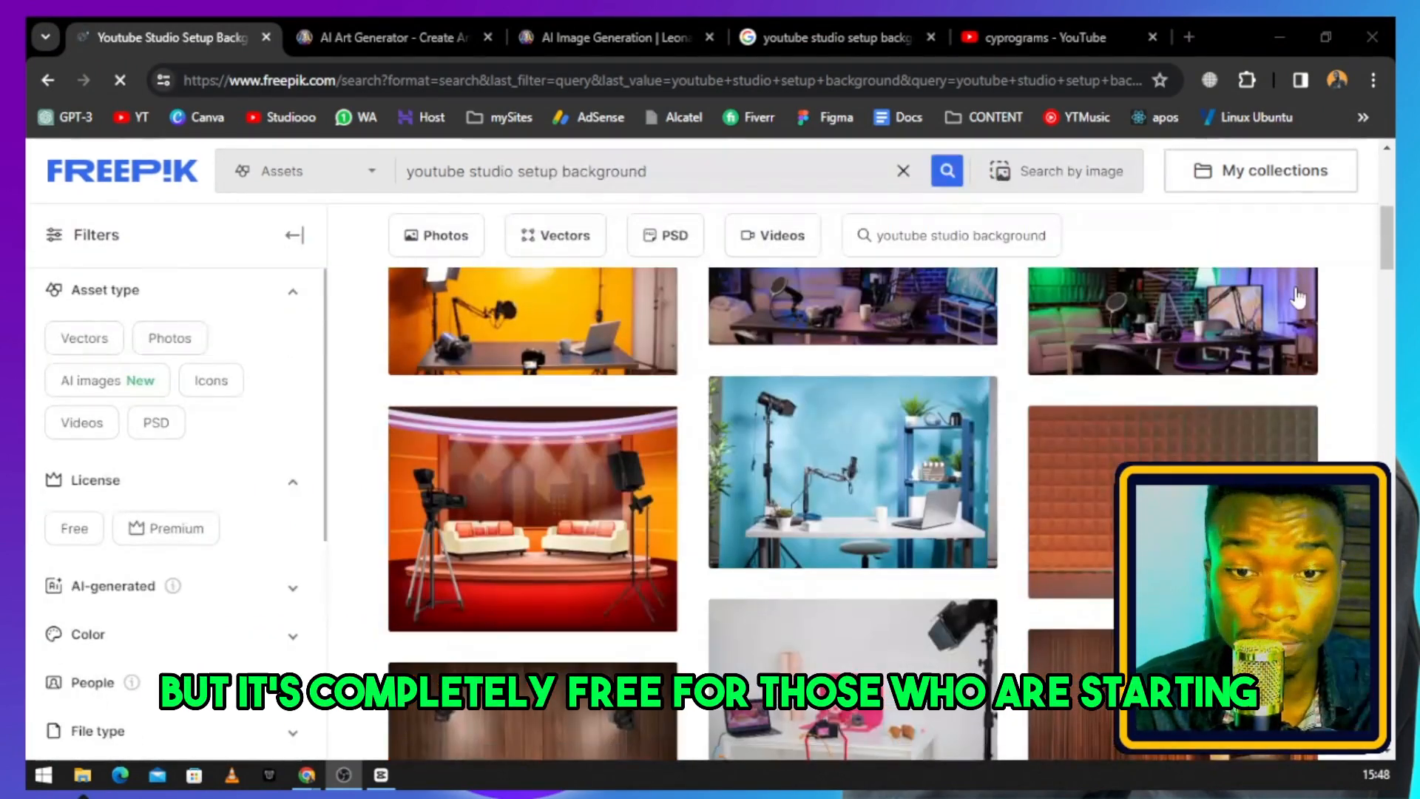
{"action": "scroll", "coordinate": [1265, 311], "scroll_direction": "up", "scroll_amount": 3}
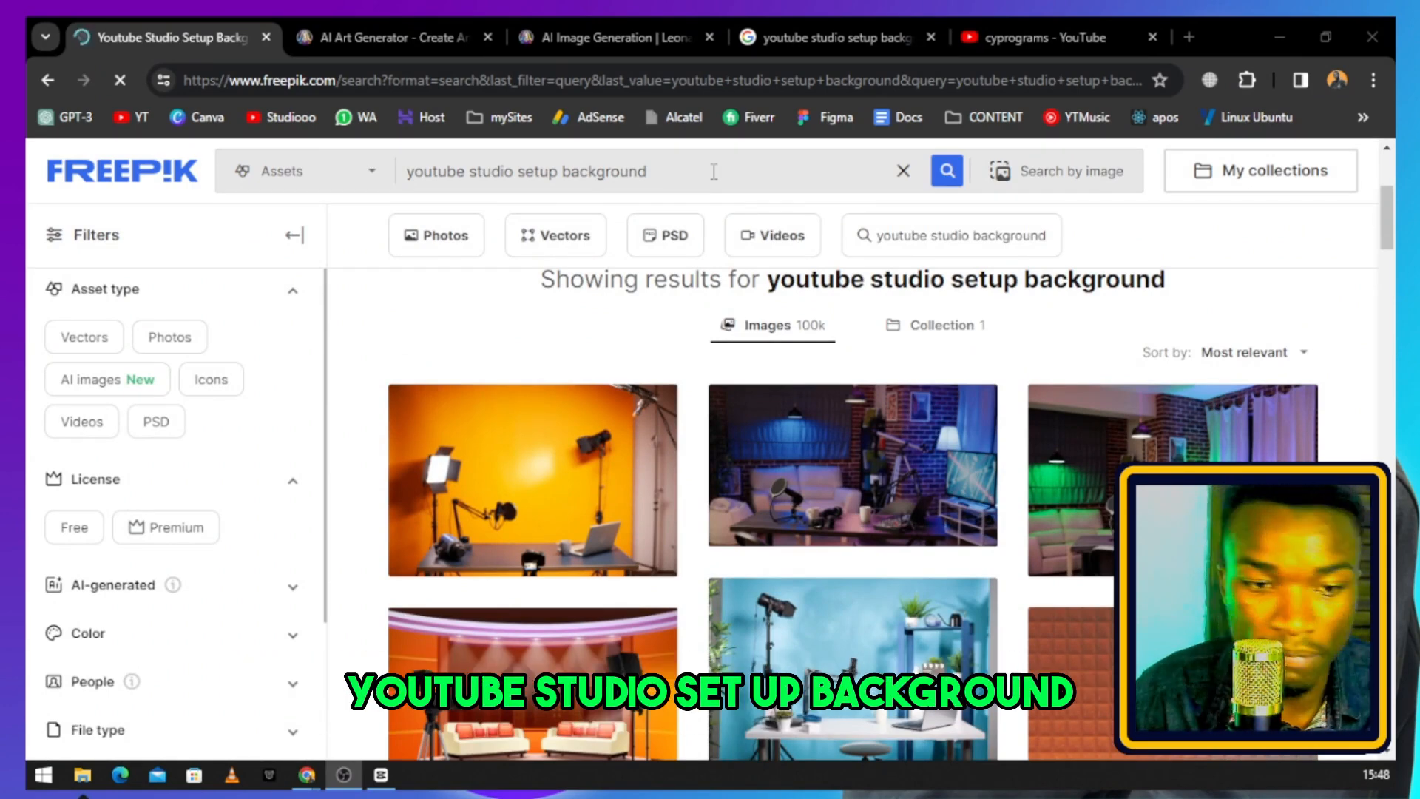
{"action": "scroll", "coordinate": [519, 359], "scroll_direction": "down", "scroll_amount": 3}
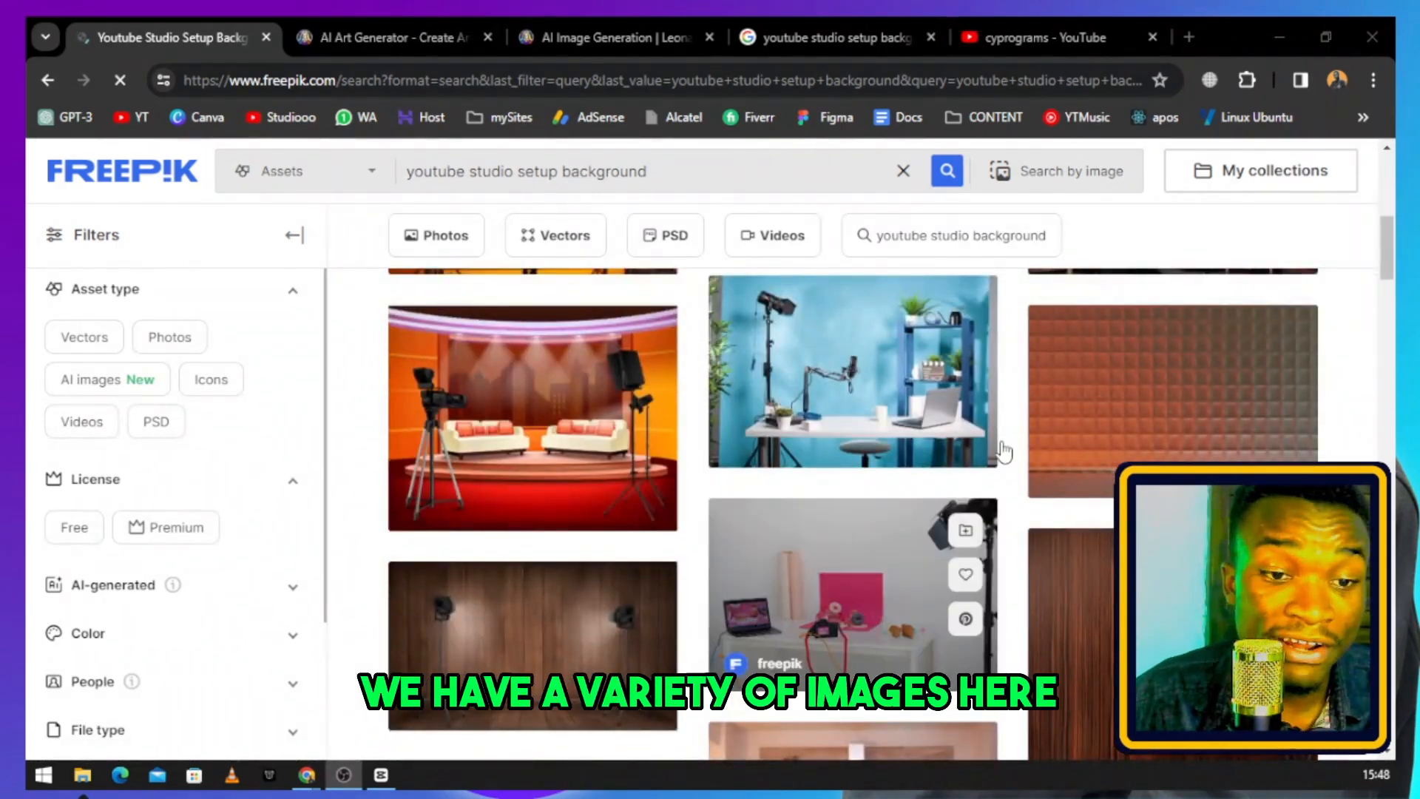
{"action": "scroll", "coordinate": [898, 611], "scroll_direction": "down", "scroll_amount": 2}
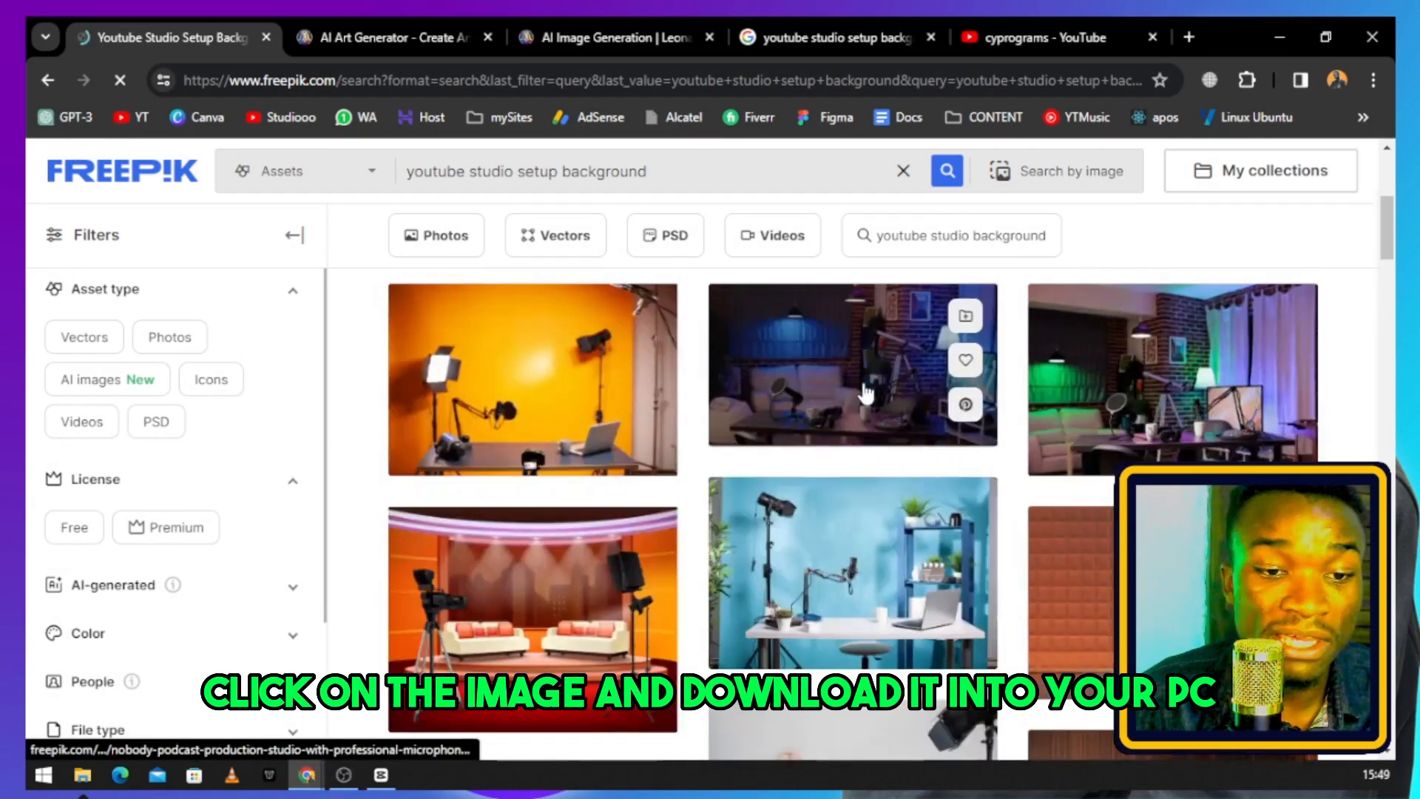
{"action": "left_click", "coordinate": [863, 382]}
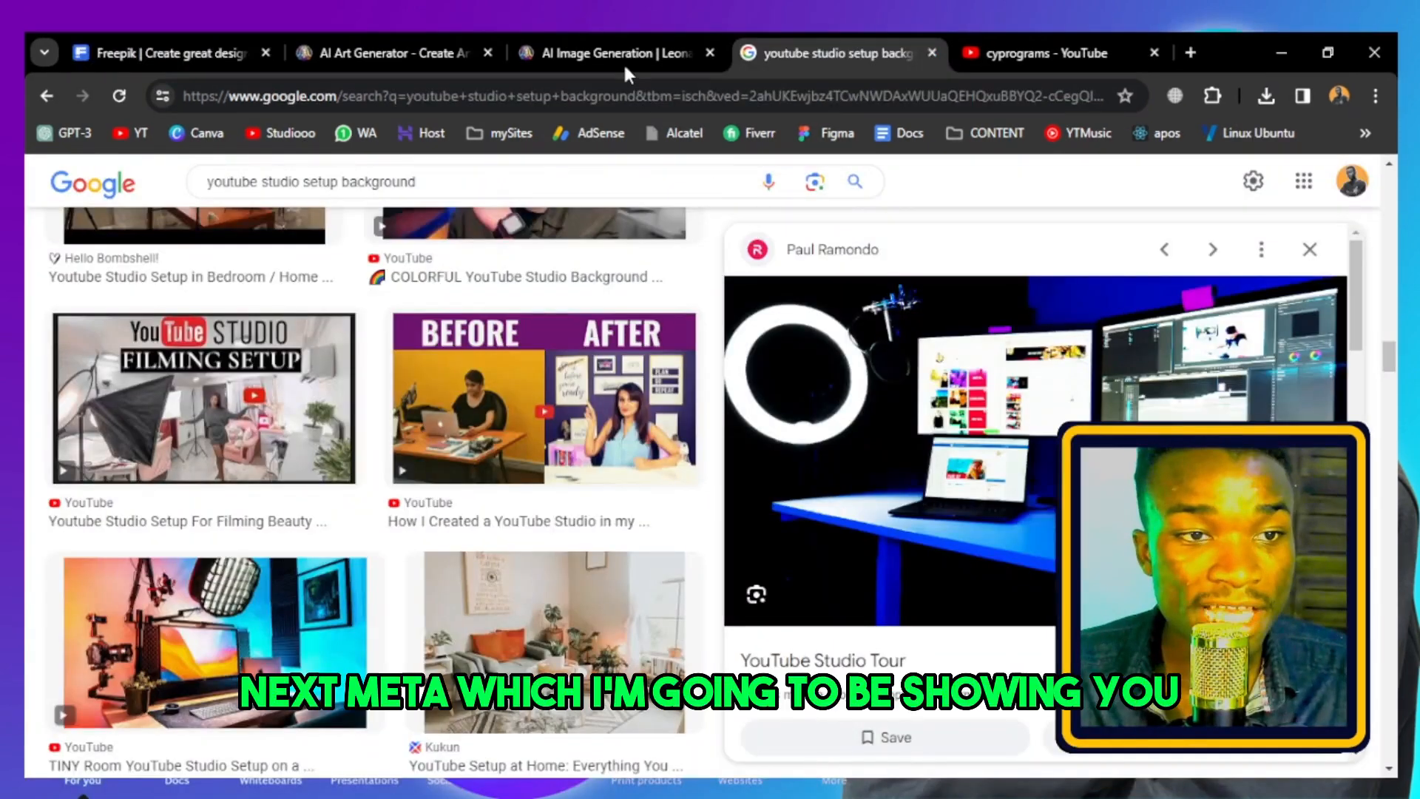
Switch to Leonardo.Ai's AI Image Generation page and select the entire "modern youtube setup" prompt text.
{"action": "left_click", "coordinate": [626, 55]}
{"action": "scroll", "coordinate": [807, 370], "scroll_direction": "up", "scroll_amount": 15}
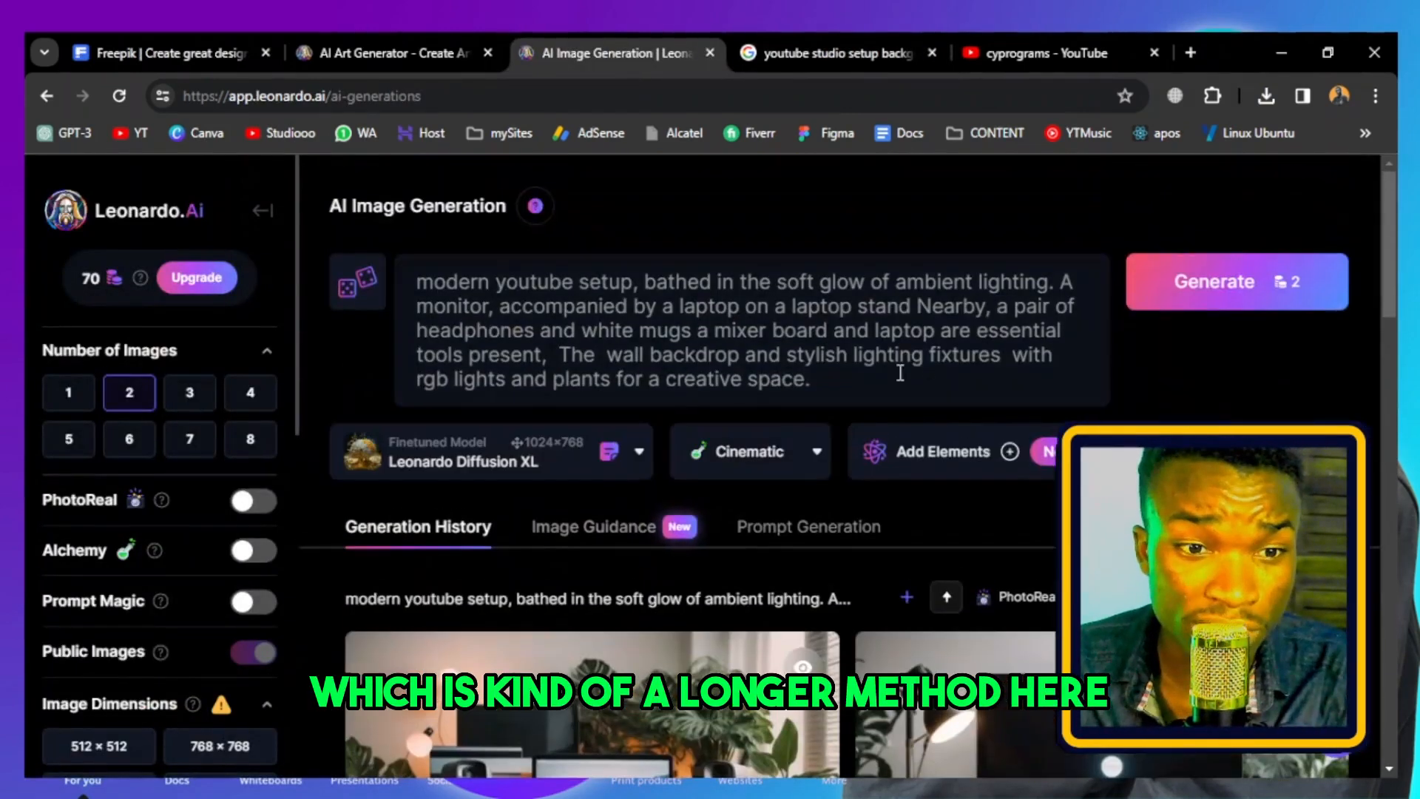
{"action": "left_click", "coordinate": [877, 384]}
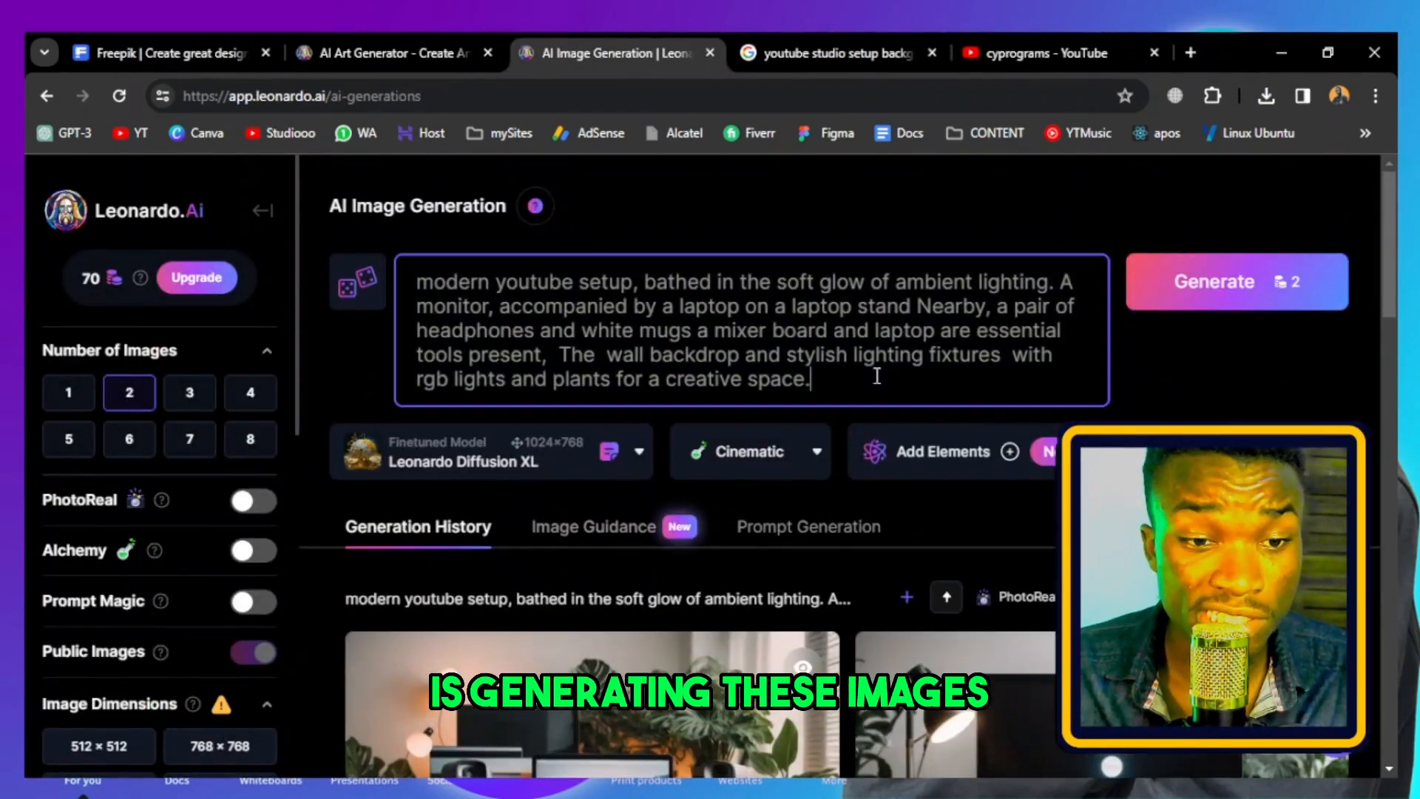
{"action": "left_click_drag", "start_coordinate": [870, 391], "coordinate": [398, 290]}
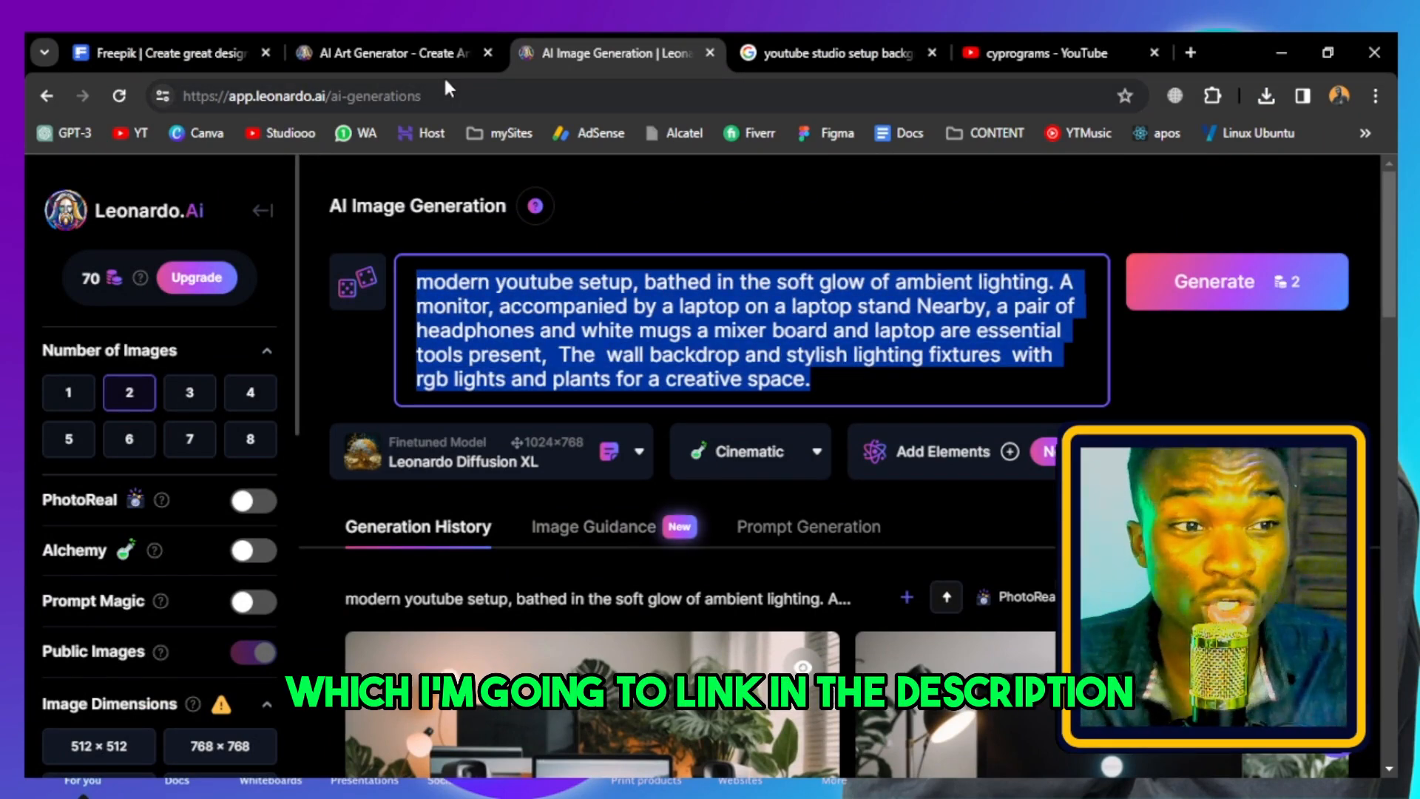
Open the Leonardo.Ai home page and look over its feature sections, models and platform gallery.
{"action": "left_click", "coordinate": [432, 53]}
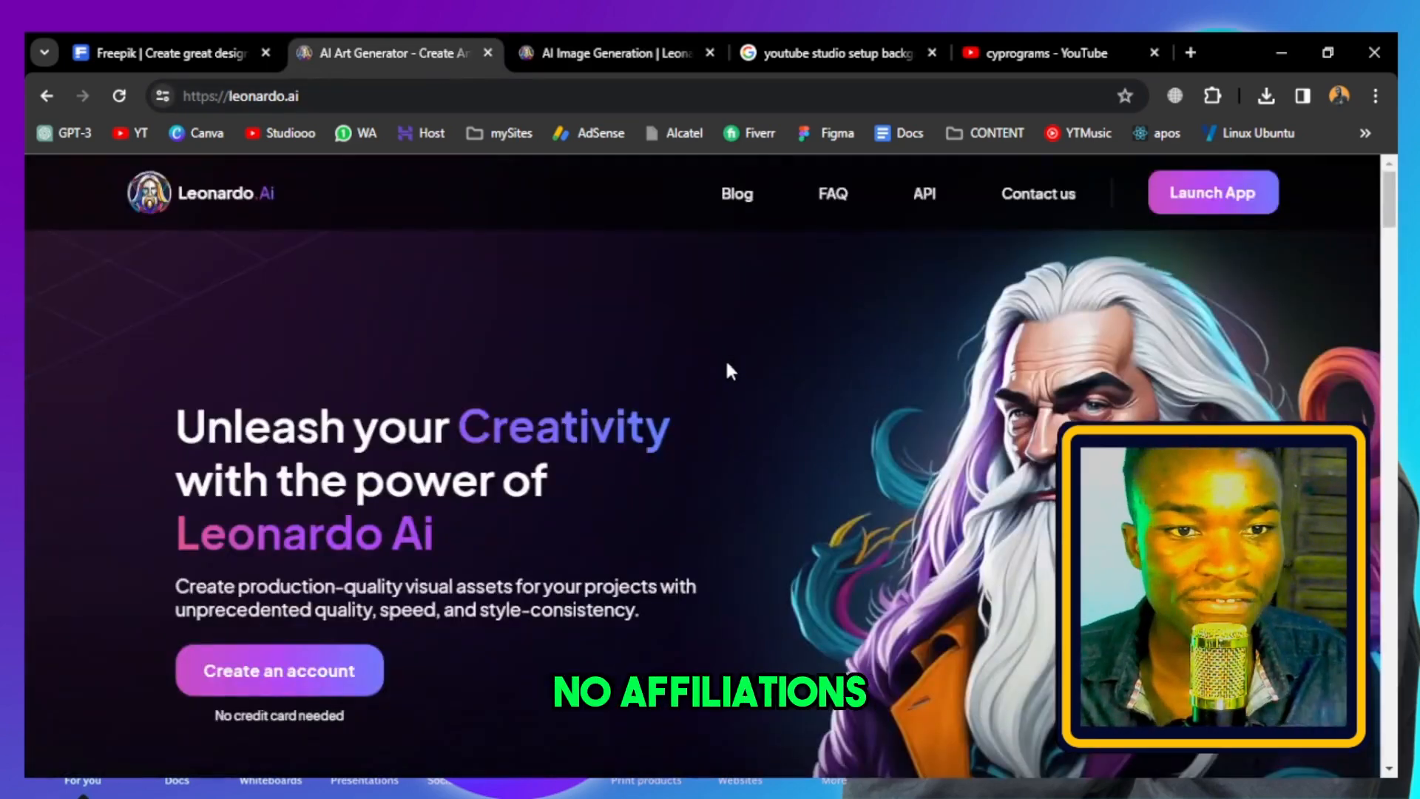
{"action": "scroll", "coordinate": [829, 415], "scroll_direction": "down", "scroll_amount": 10}
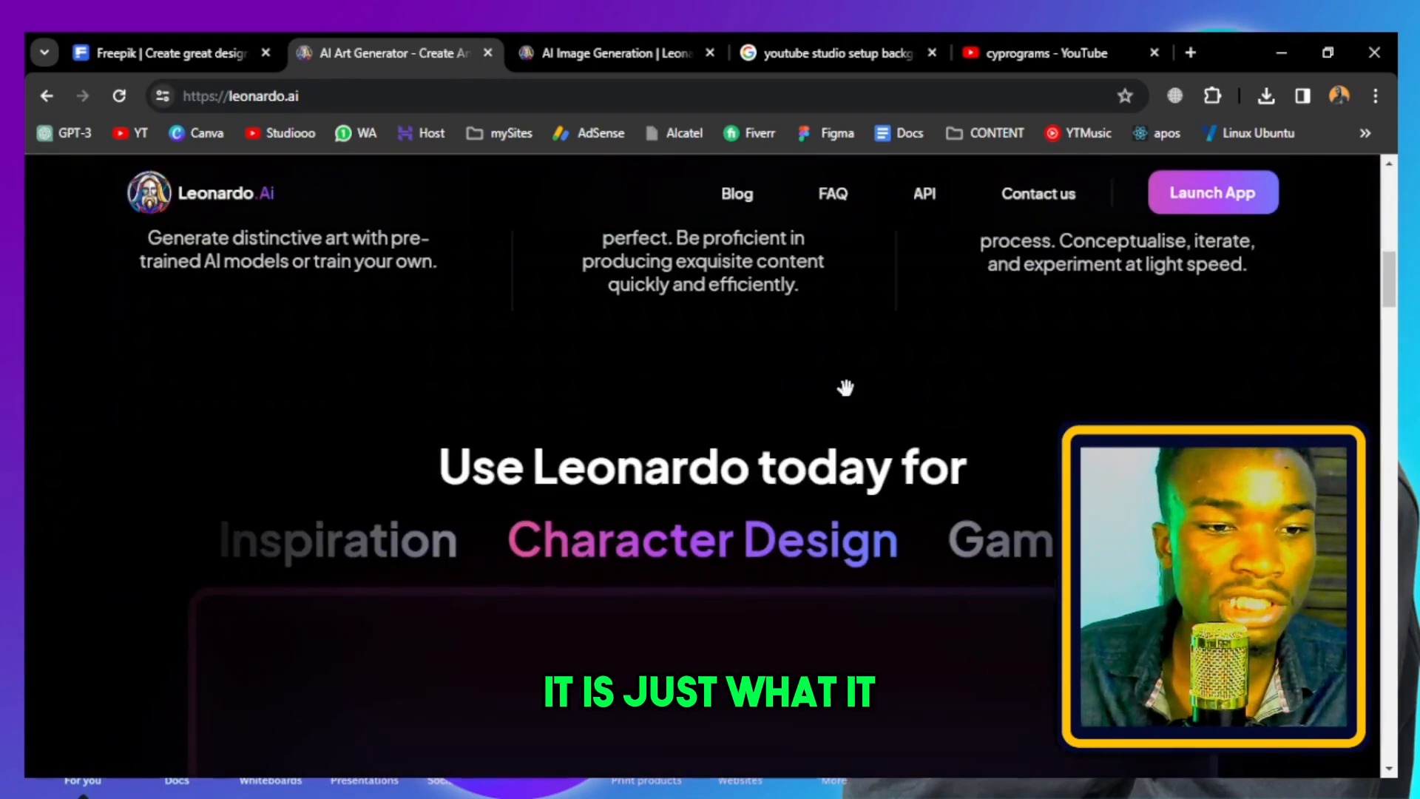
{"action": "scroll", "coordinate": [849, 384], "scroll_direction": "down", "scroll_amount": 15}
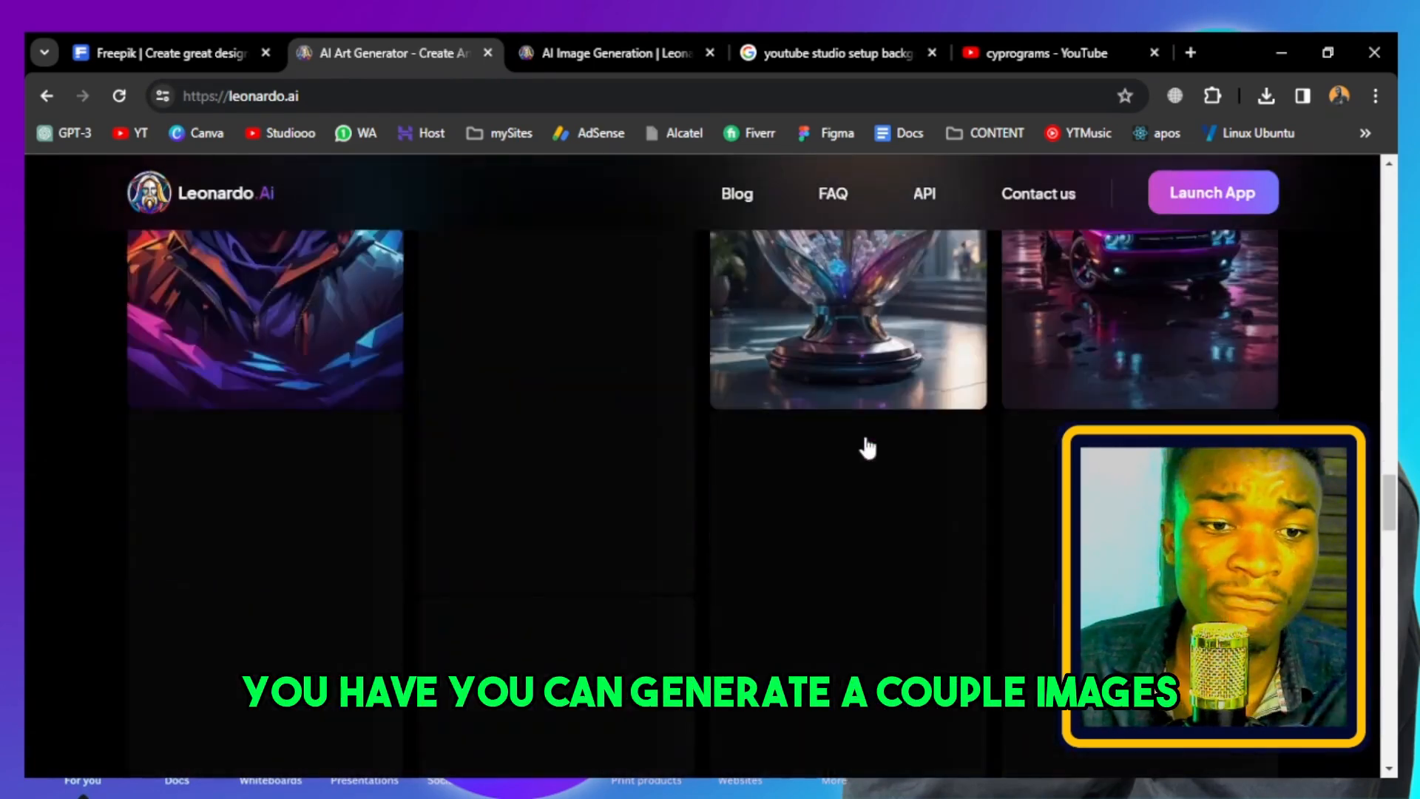
{"action": "scroll", "coordinate": [873, 414], "scroll_direction": "down", "scroll_amount": 15}
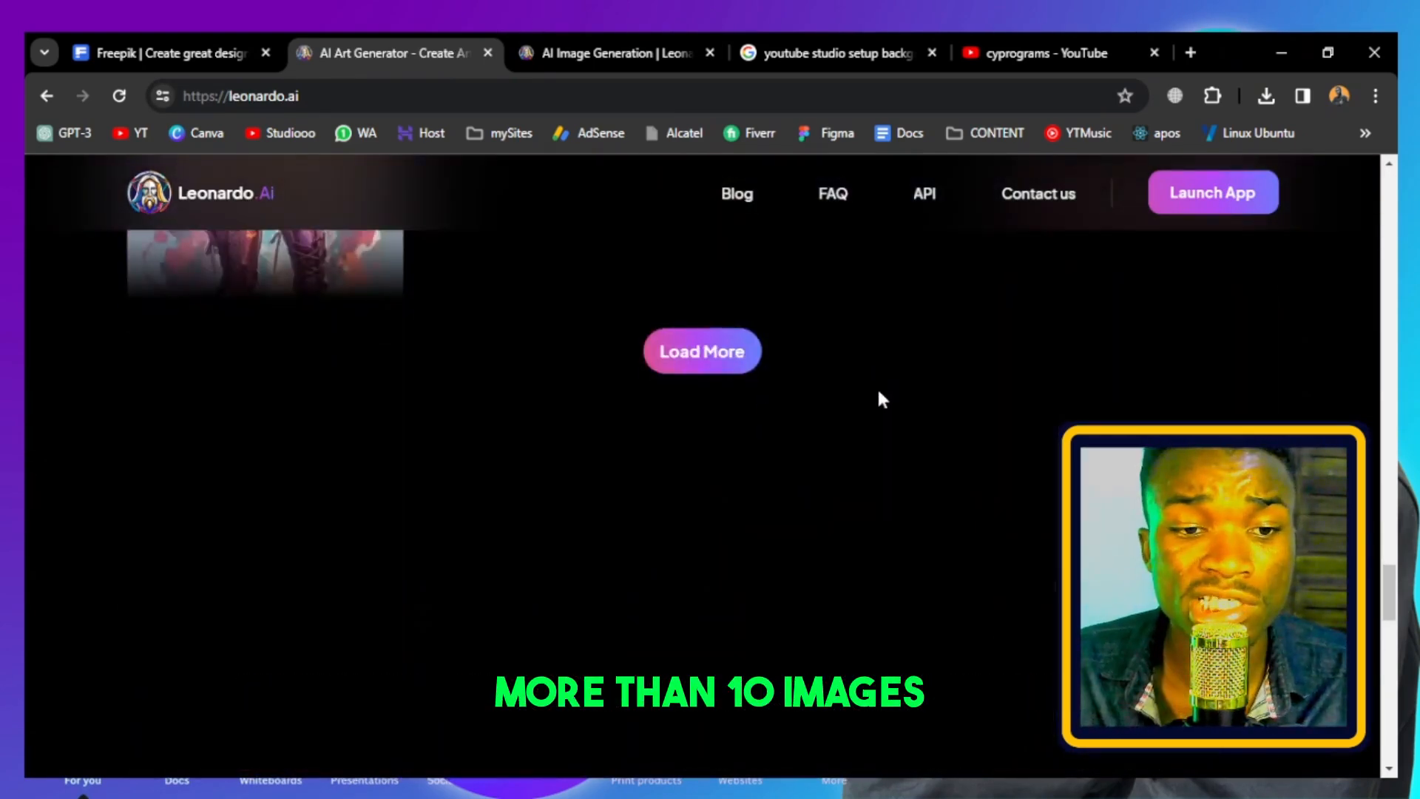
{"action": "scroll", "coordinate": [936, 406], "scroll_direction": "up", "scroll_amount": 10}
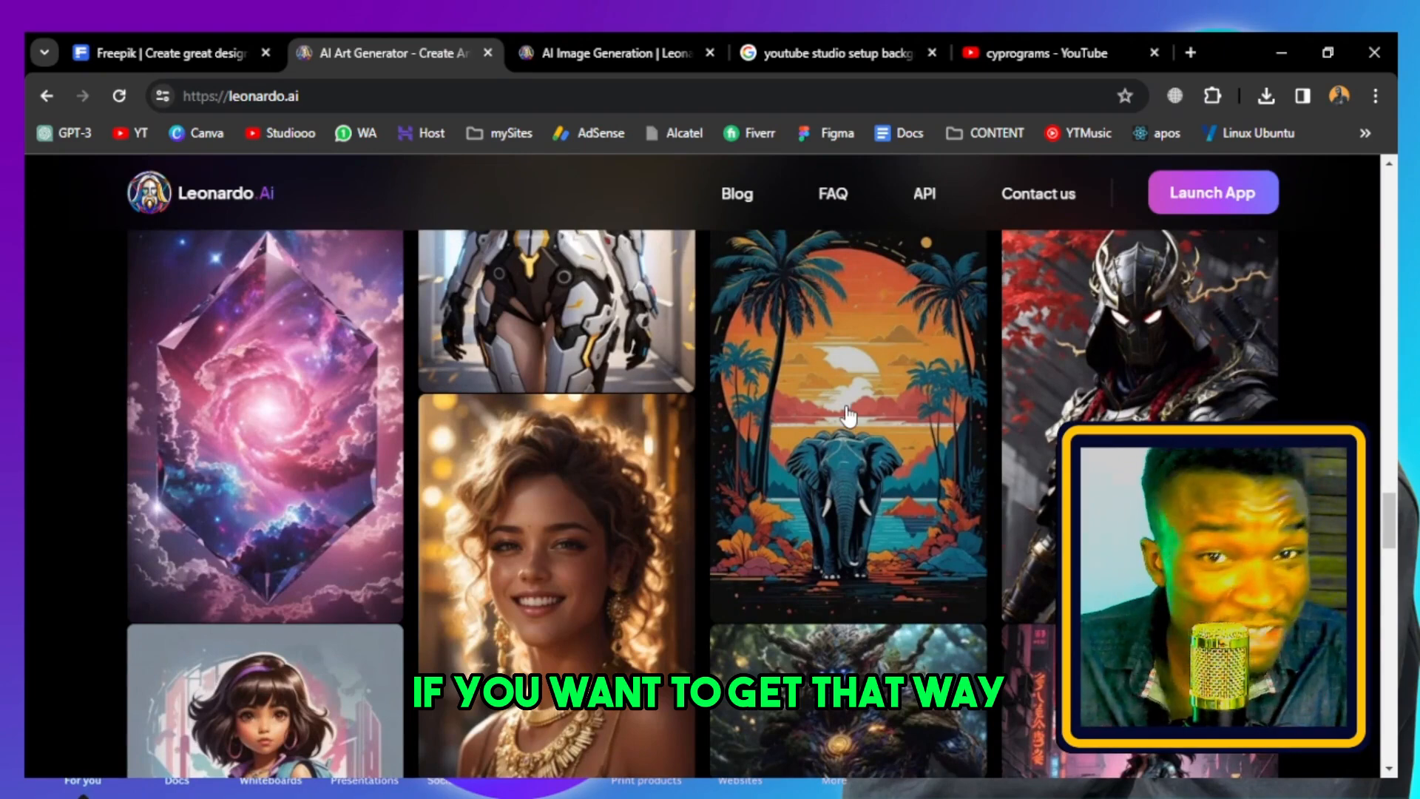
{"action": "scroll", "coordinate": [917, 448], "scroll_direction": "up", "scroll_amount": 20}
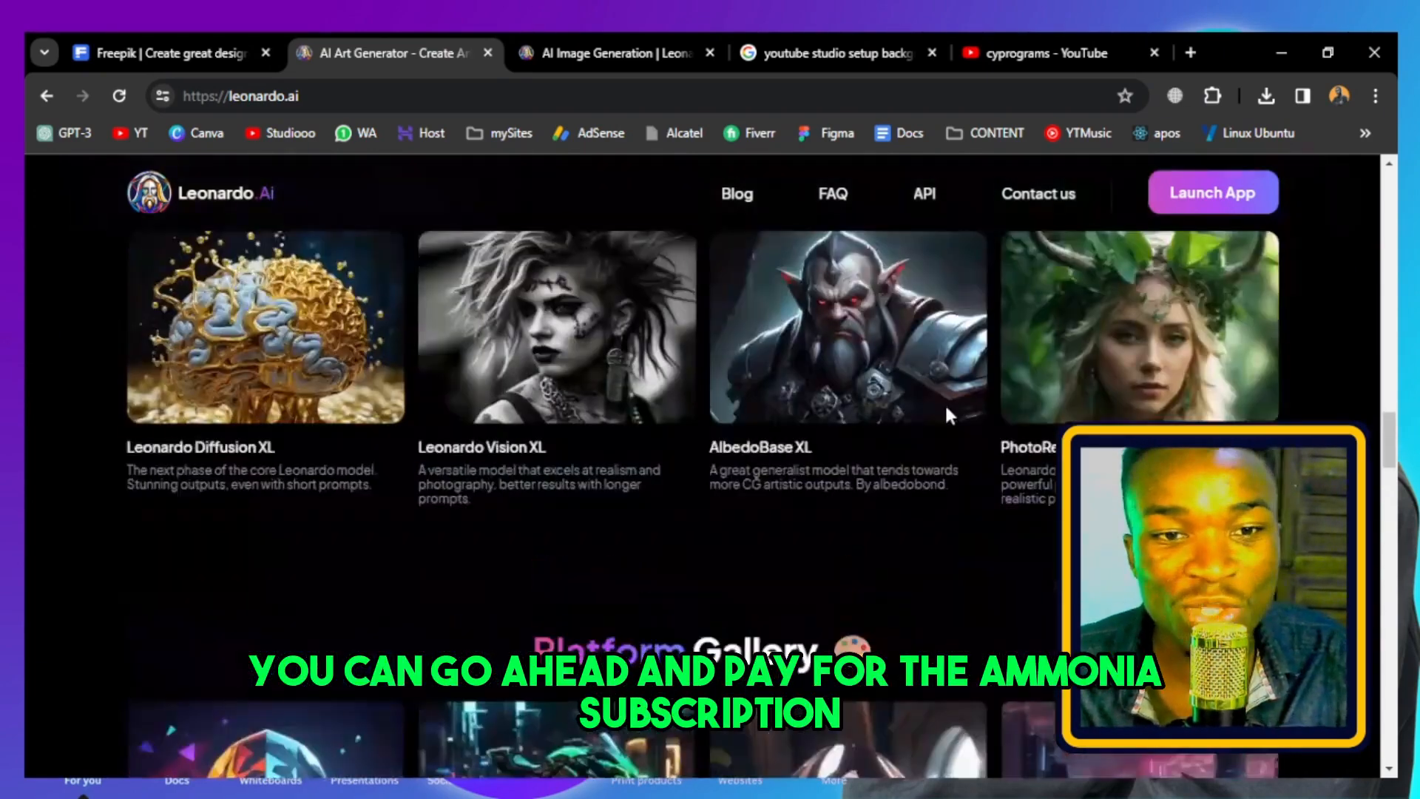
{"action": "scroll", "coordinate": [967, 411], "scroll_direction": "down", "scroll_amount": 13}
{"action": "scroll", "coordinate": [977, 399], "scroll_direction": "up", "scroll_amount": 15}
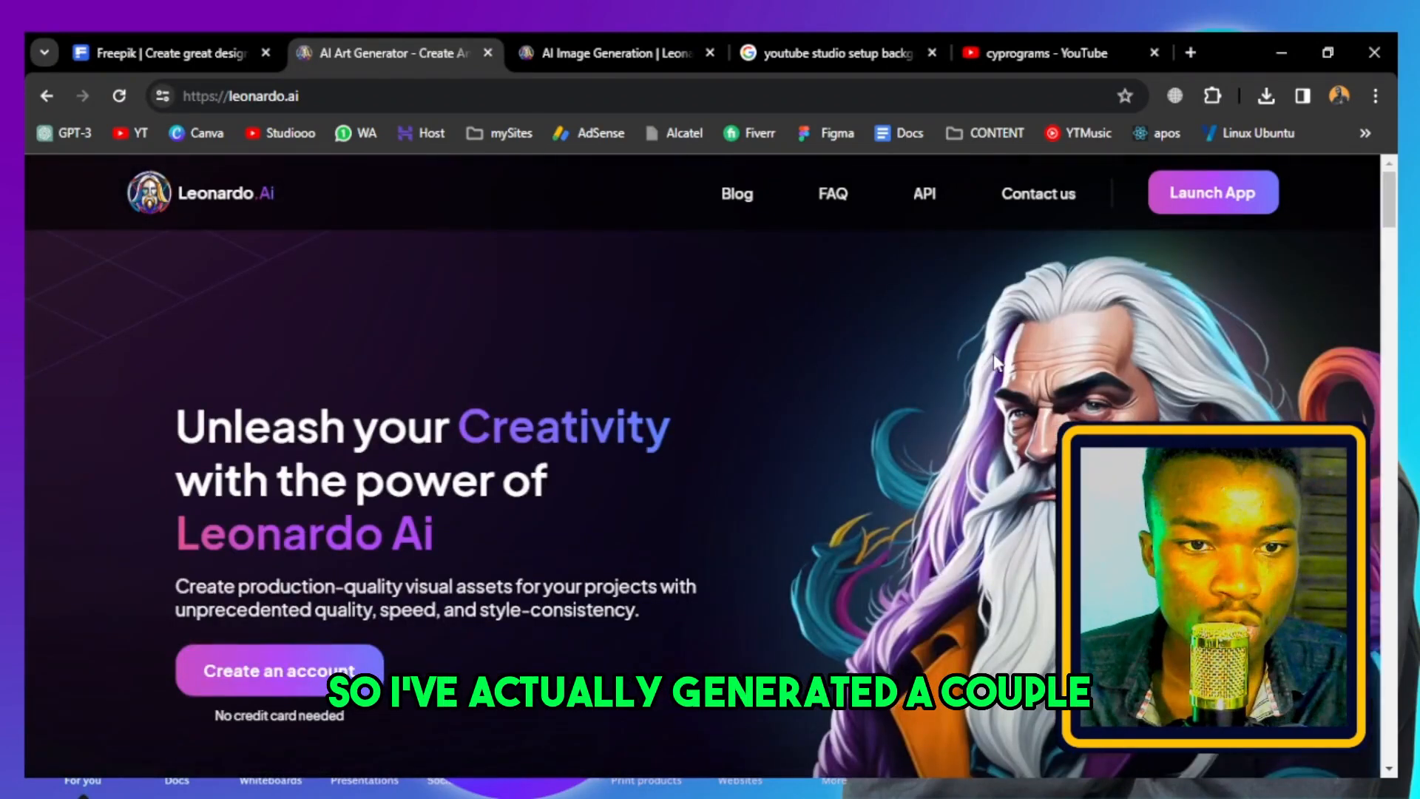
Return to the AI Image Generation page and review the studio setup images in the generation history.
{"action": "left_click", "coordinate": [658, 55]}
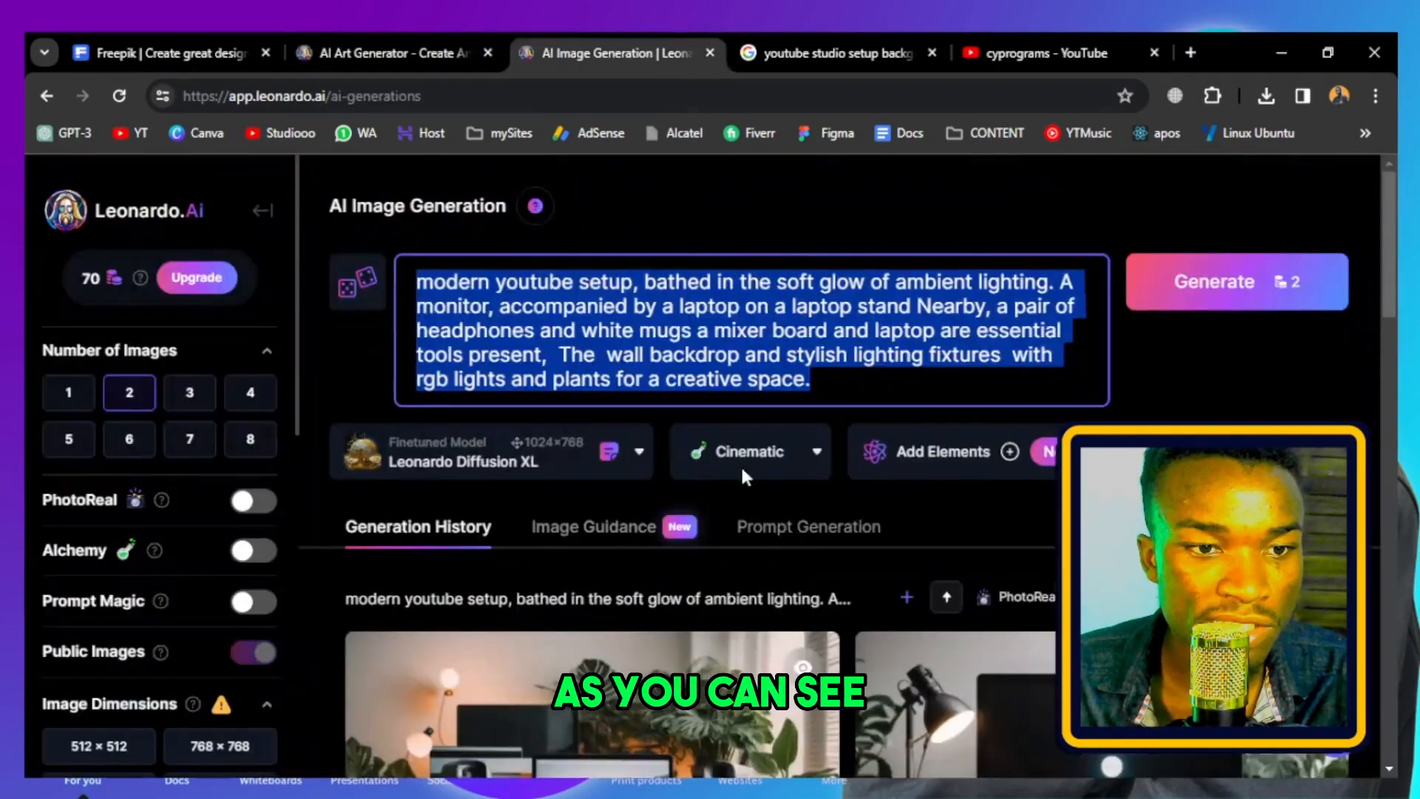
{"action": "scroll", "coordinate": [784, 501], "scroll_direction": "down", "scroll_amount": 10}
{"action": "scroll", "coordinate": [806, 540], "scroll_direction": "down", "scroll_amount": 2}
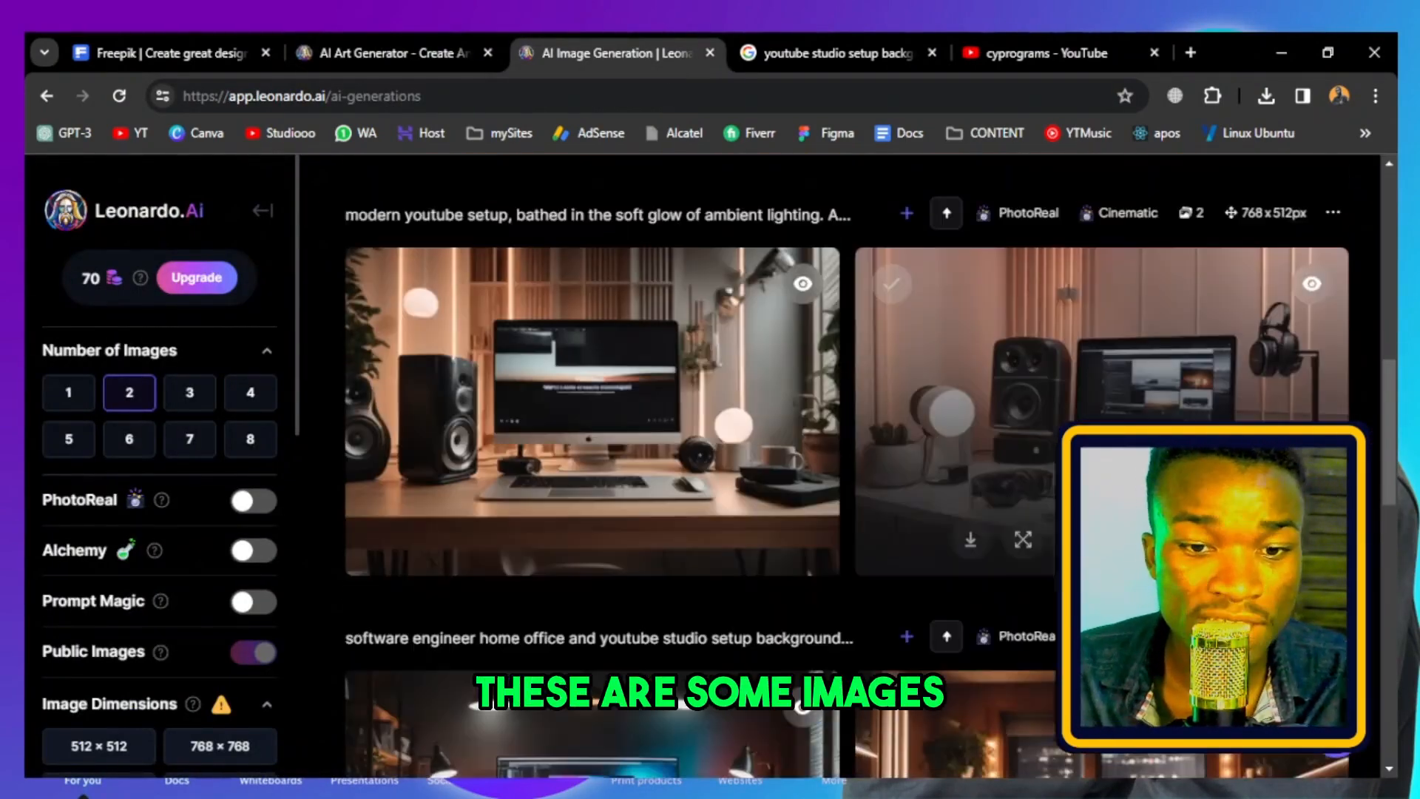
{"action": "scroll", "coordinate": [1103, 444], "scroll_direction": "down", "scroll_amount": 9}
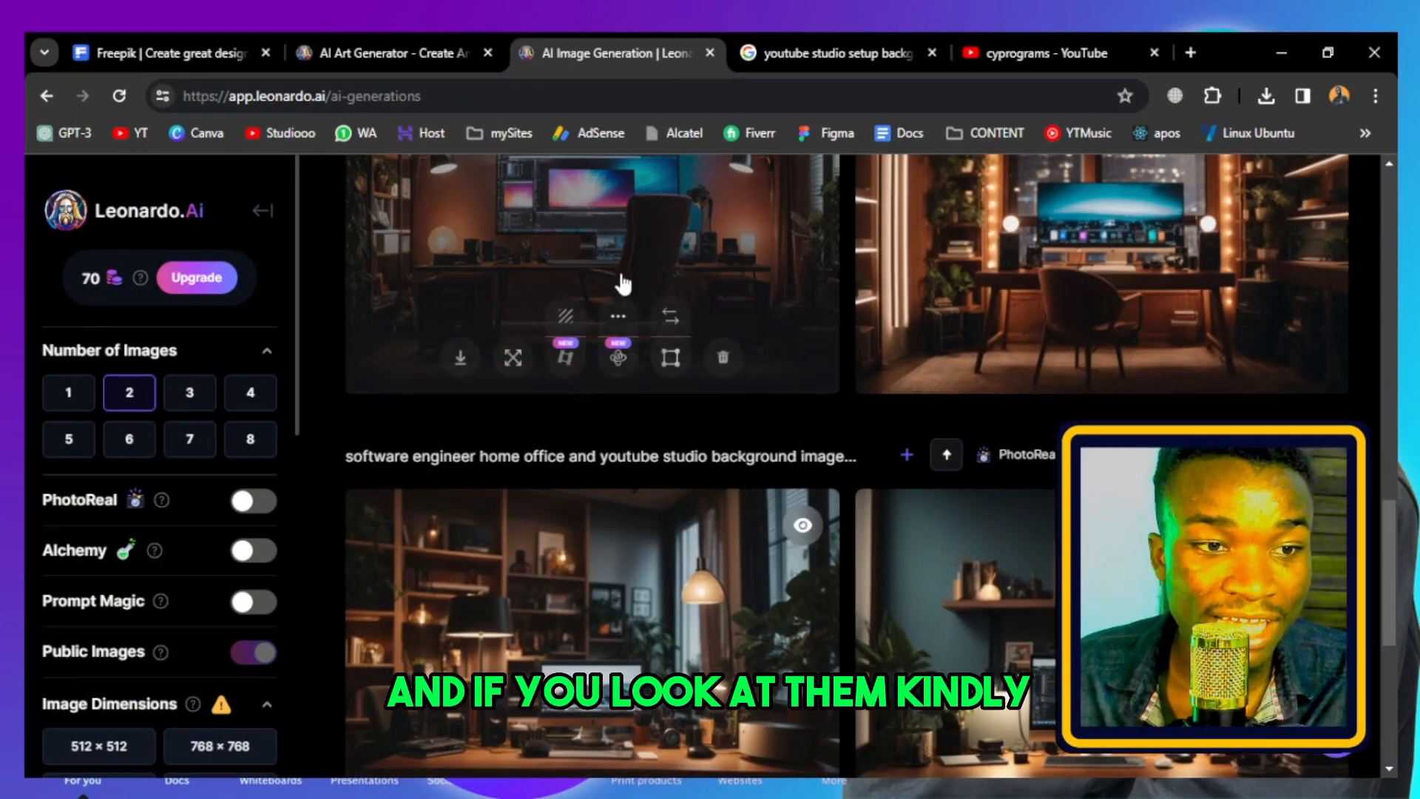
Enlarge the generated home office image with the high-backed chair, view the neighbouring image, close the preview and return towards the prompt area.
{"action": "left_click", "coordinate": [807, 285]}
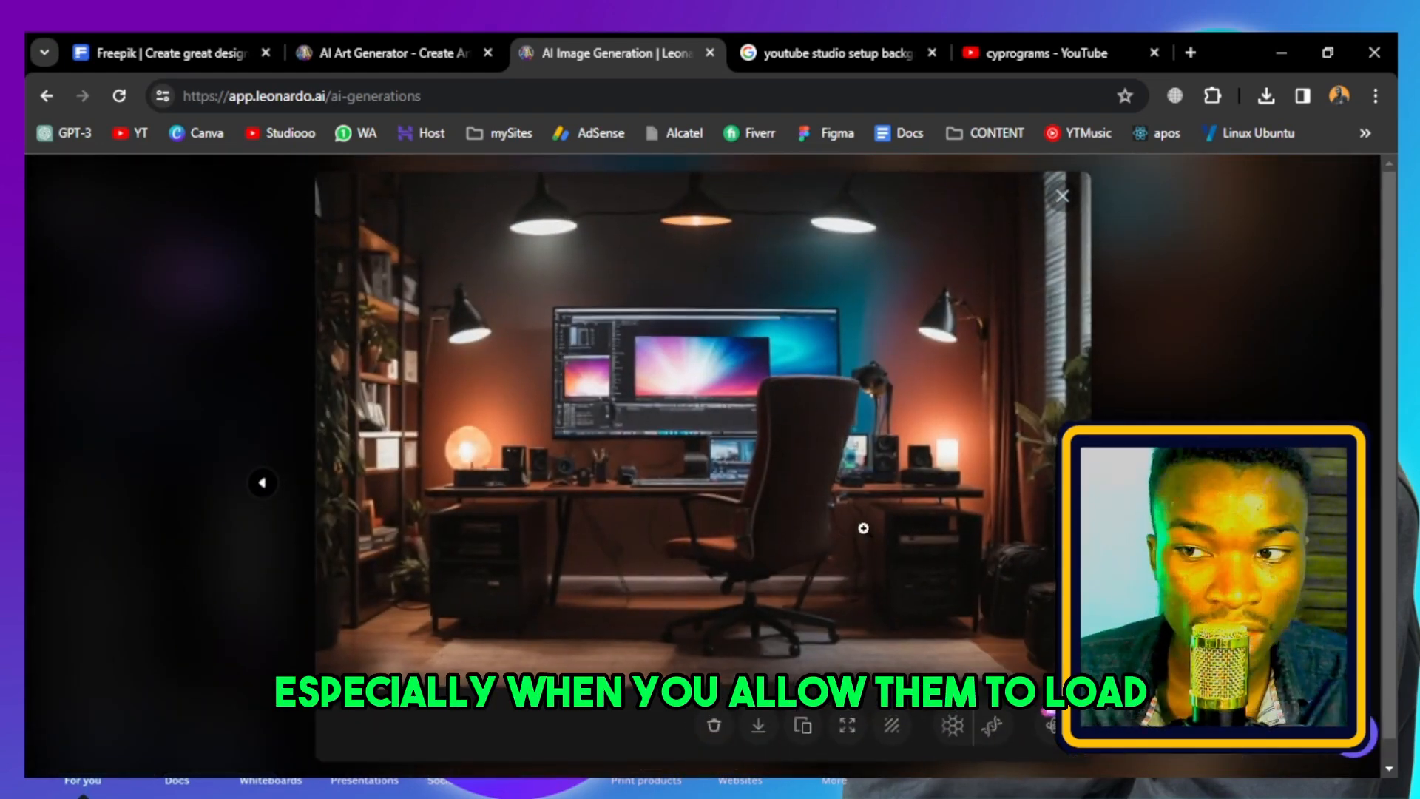
{"action": "left_click", "coordinate": [263, 484]}
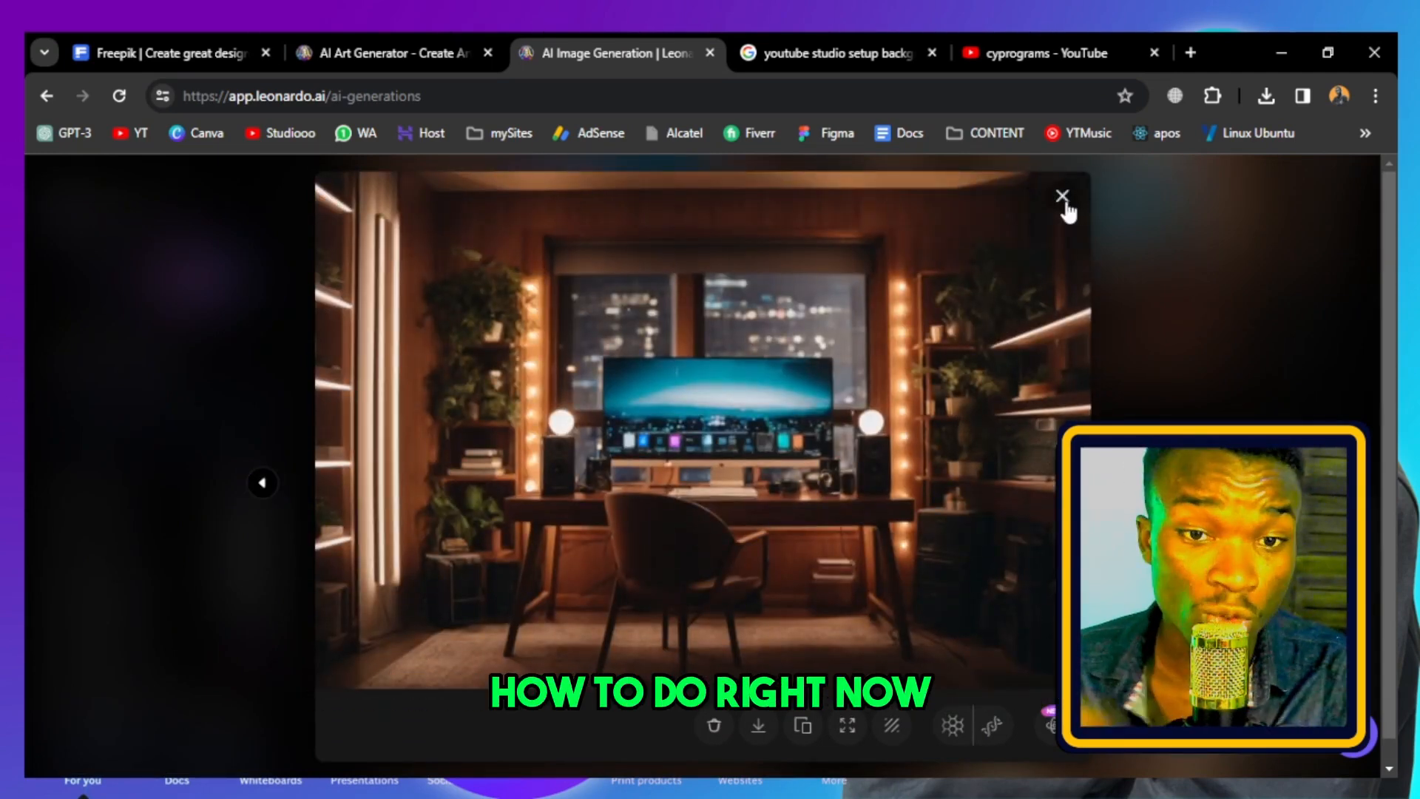
{"action": "left_click", "coordinate": [1134, 304]}
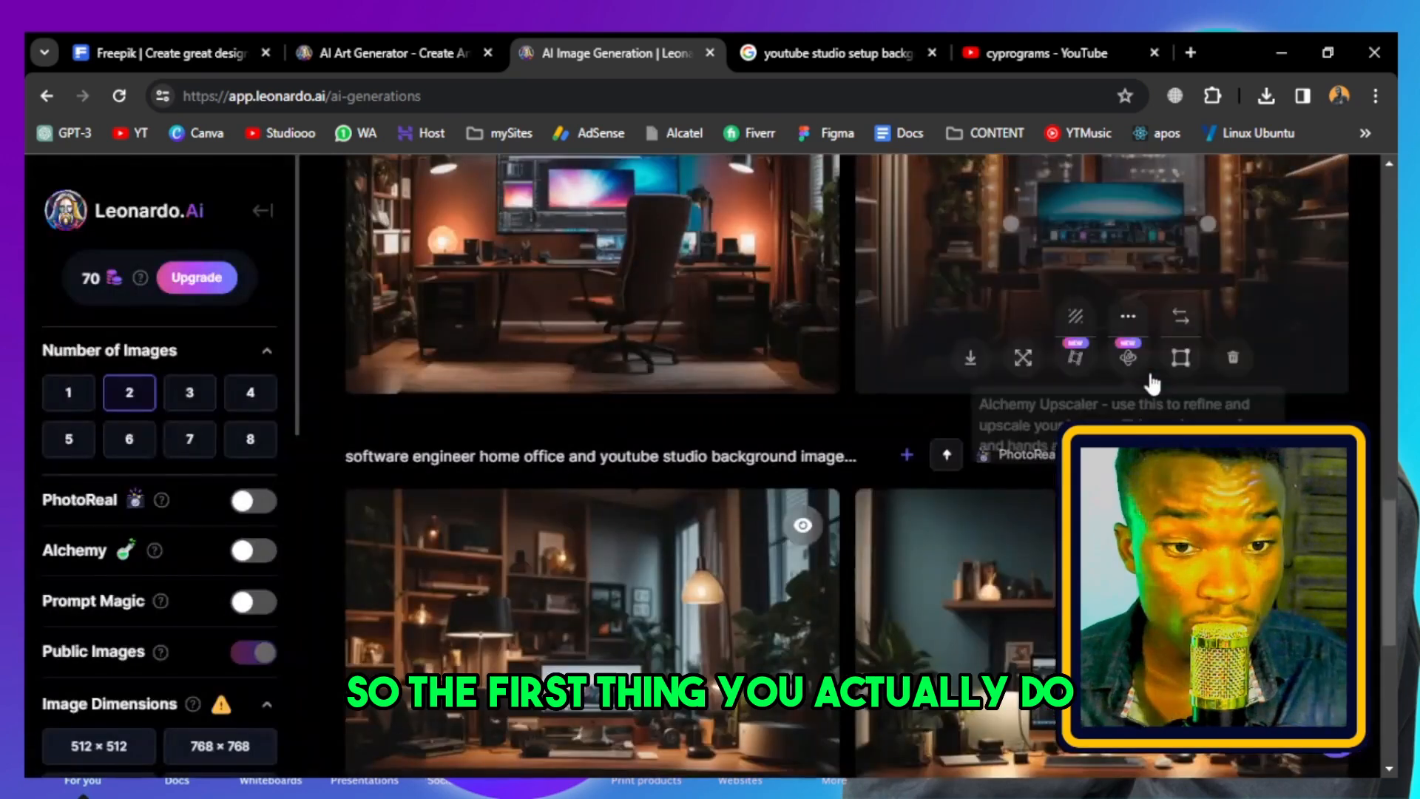
{"action": "scroll", "coordinate": [1072, 362], "scroll_direction": "up", "scroll_amount": 10}
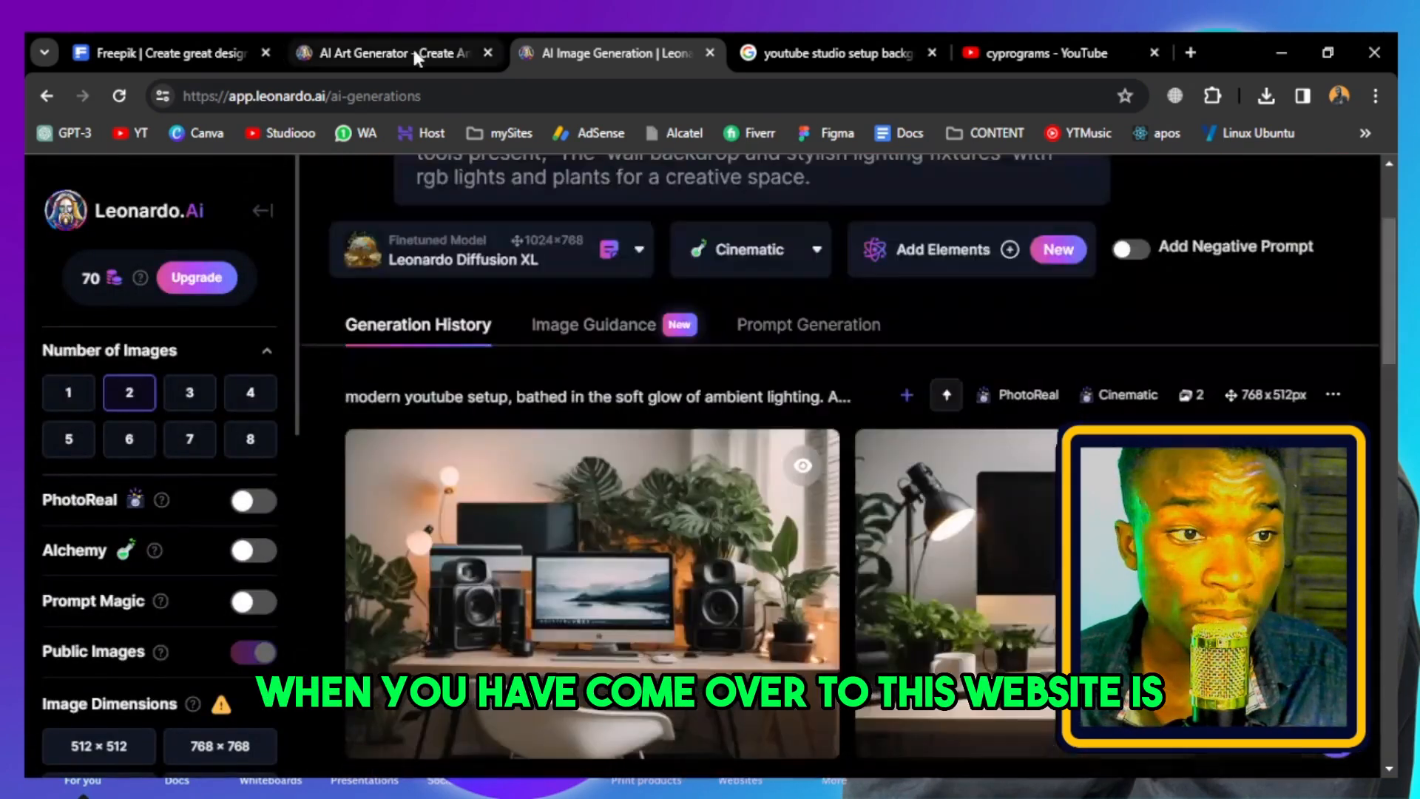
View the account creation area on the Leonardo.Ai home page and return to the AI Image Generation page.
{"action": "left_click", "coordinate": [416, 58]}
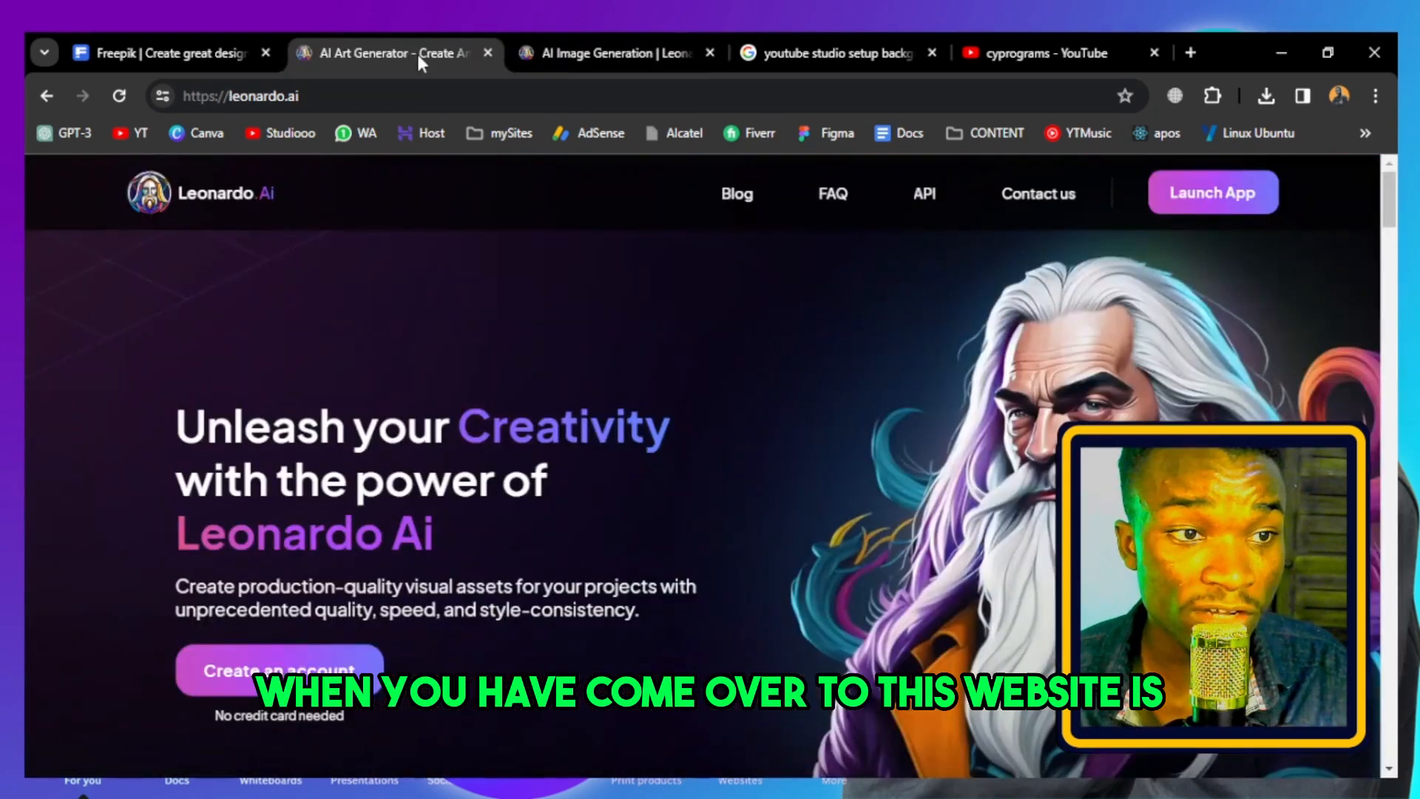
{"action": "scroll", "coordinate": [349, 647], "scroll_direction": "down", "scroll_amount": 1}
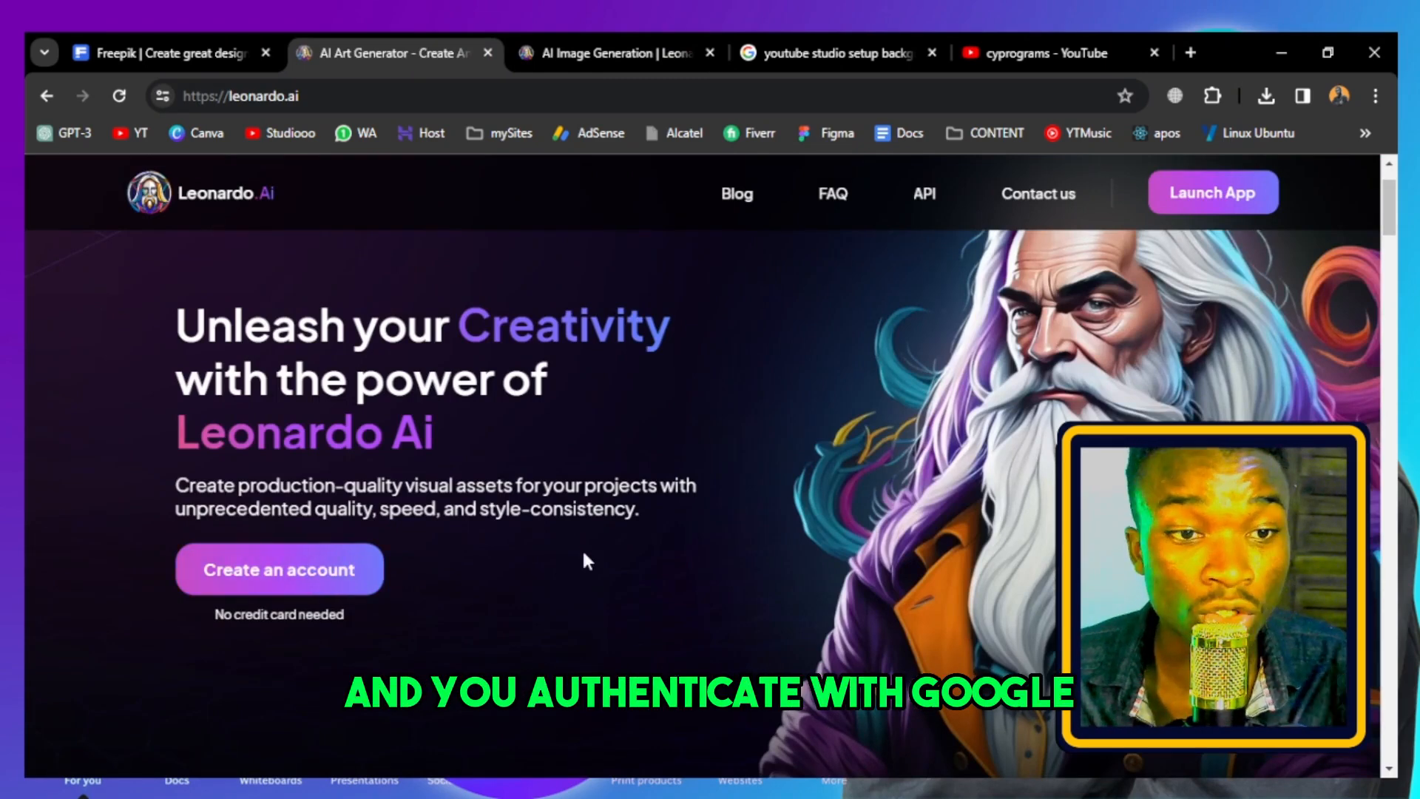
{"action": "left_click", "coordinate": [620, 59]}
Review the images in the generation history and highlight the prompt "youtuber youtube studio background image" above the red studio images.
{"action": "scroll", "coordinate": [843, 444], "scroll_direction": "down", "scroll_amount": 5}
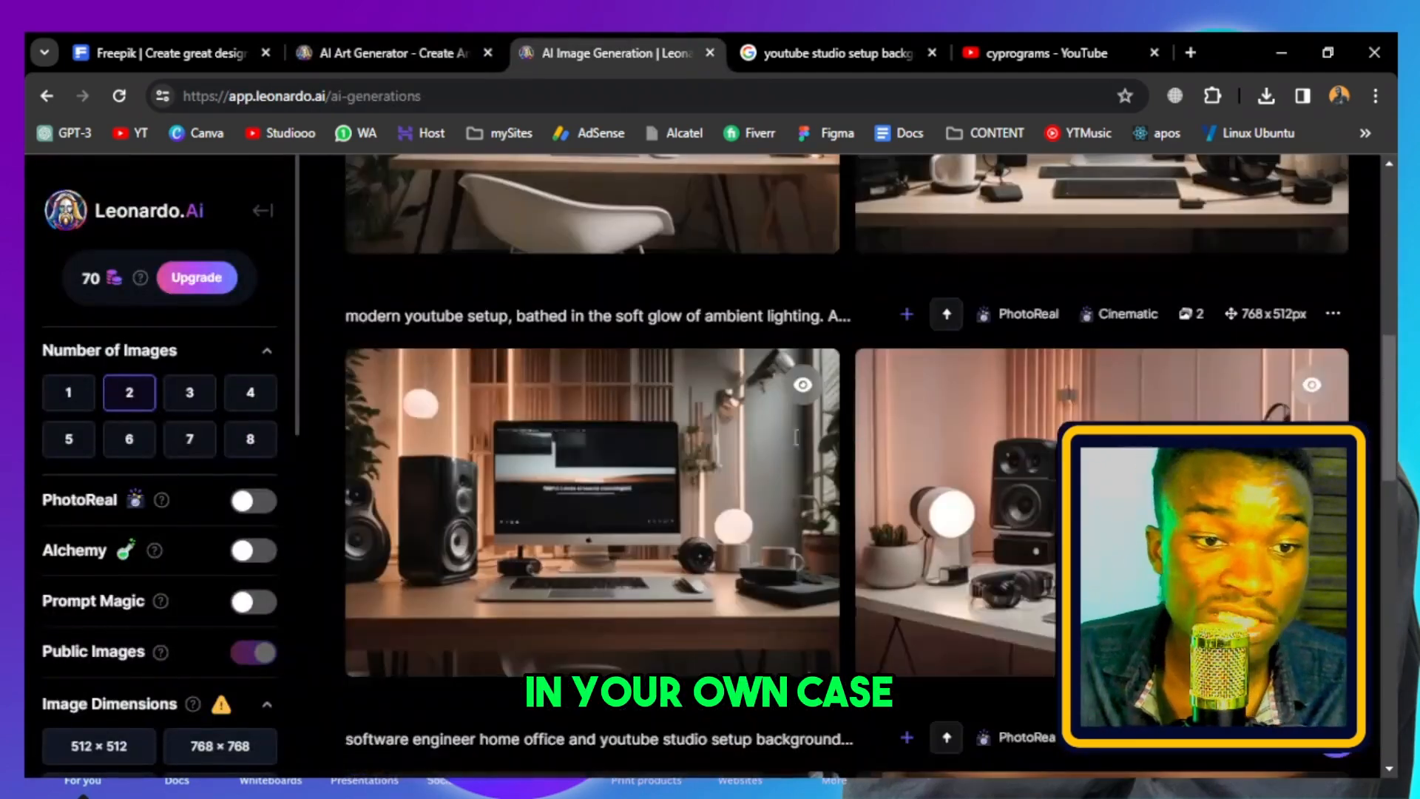
{"action": "mouse_move", "coordinate": [813, 431]}
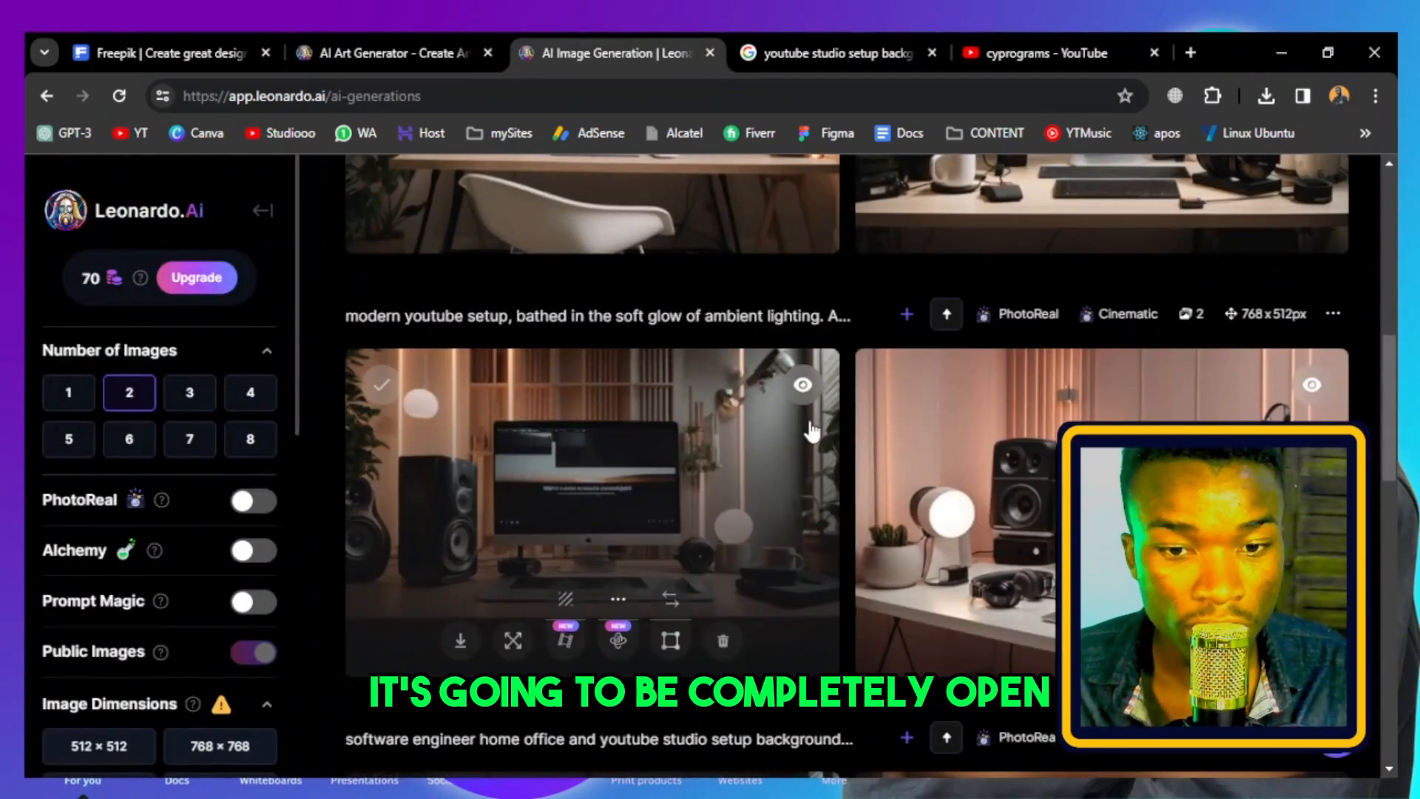
{"action": "scroll", "coordinate": [813, 431], "scroll_direction": "down", "scroll_amount": 15}
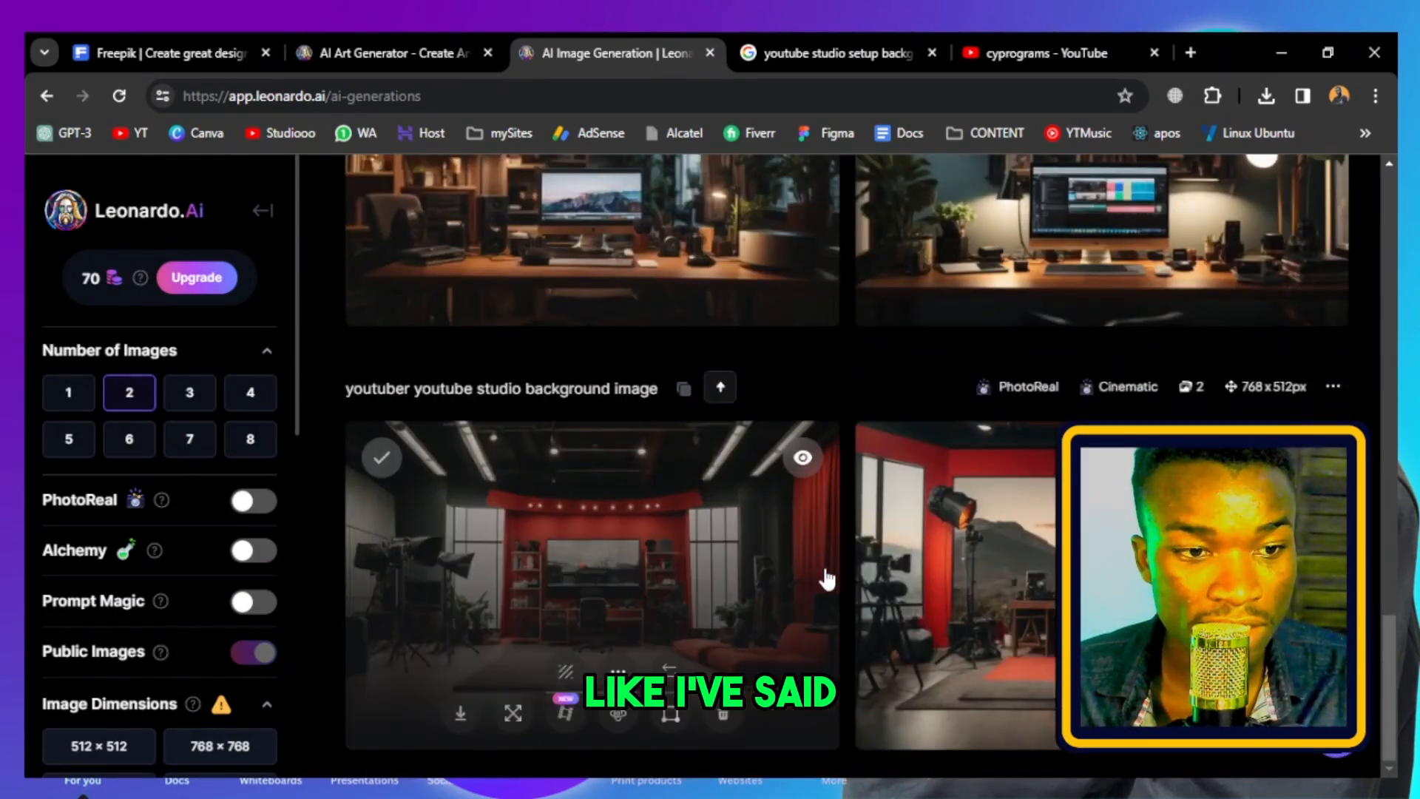
{"action": "mouse_move", "coordinate": [893, 520]}
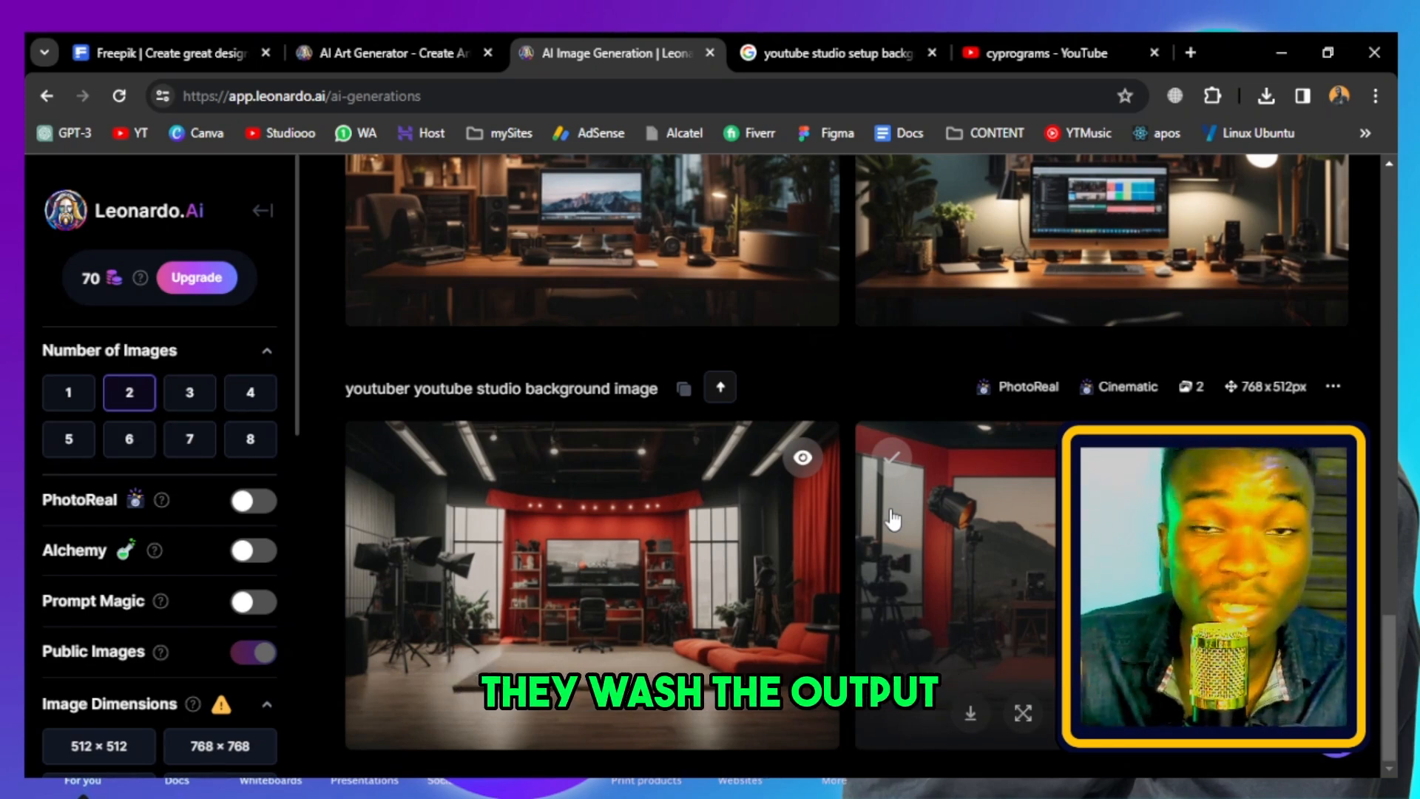
{"action": "scroll", "coordinate": [893, 520], "scroll_direction": "up", "scroll_amount": 10}
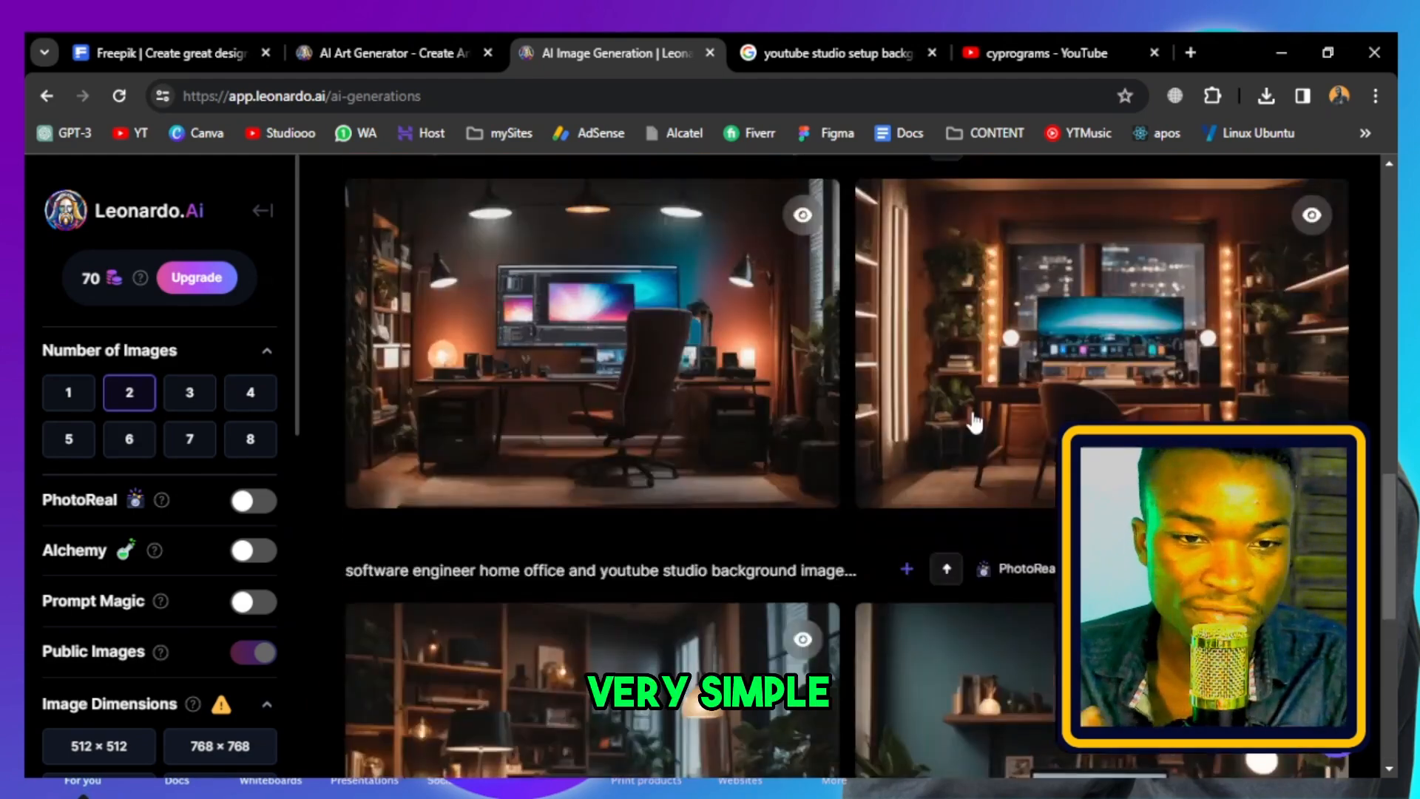
{"action": "scroll", "coordinate": [908, 459], "scroll_direction": "down", "scroll_amount": 5}
{"action": "scroll", "coordinate": [908, 458], "scroll_direction": "down", "scroll_amount": 10}
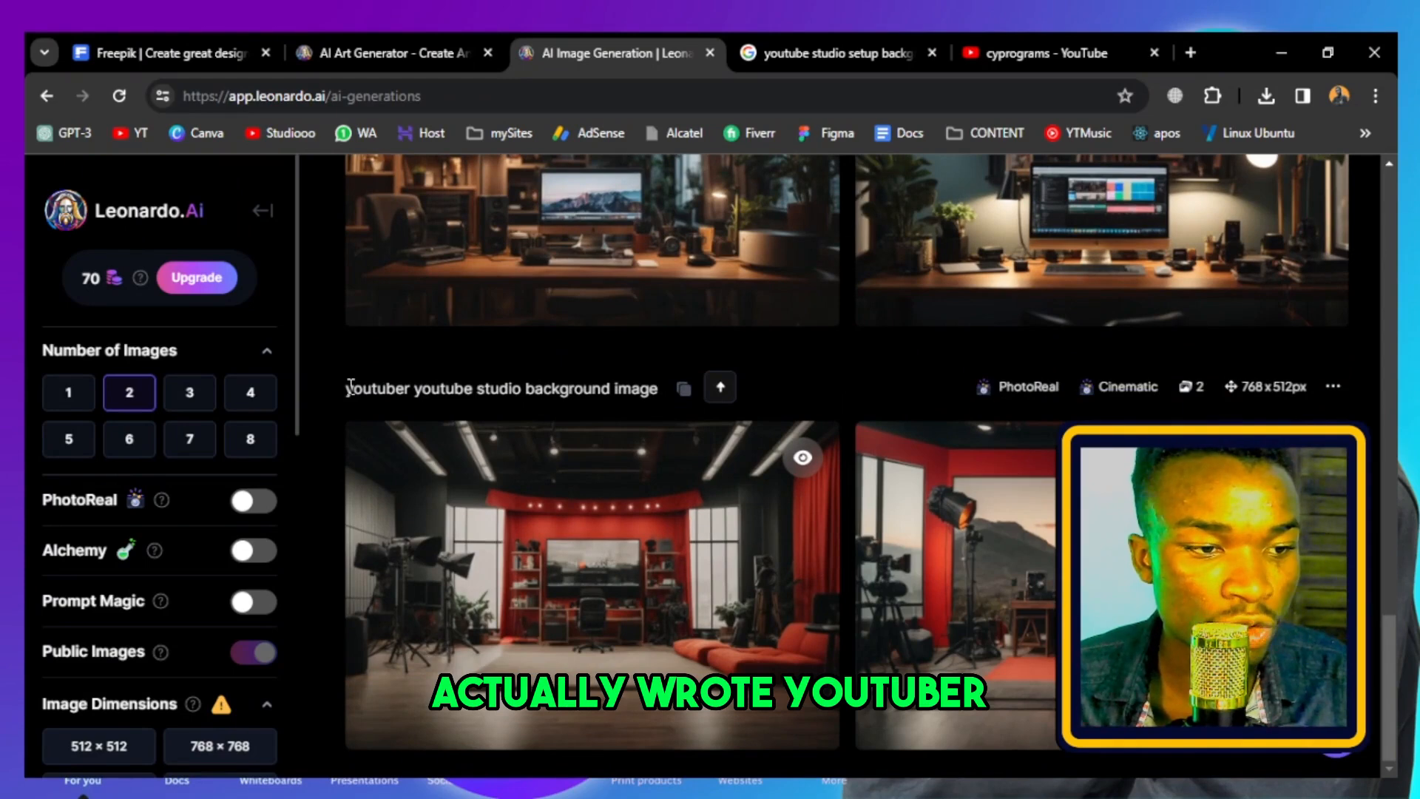
{"action": "left_click_drag", "start_coordinate": [347, 388], "coordinate": [658, 392]}
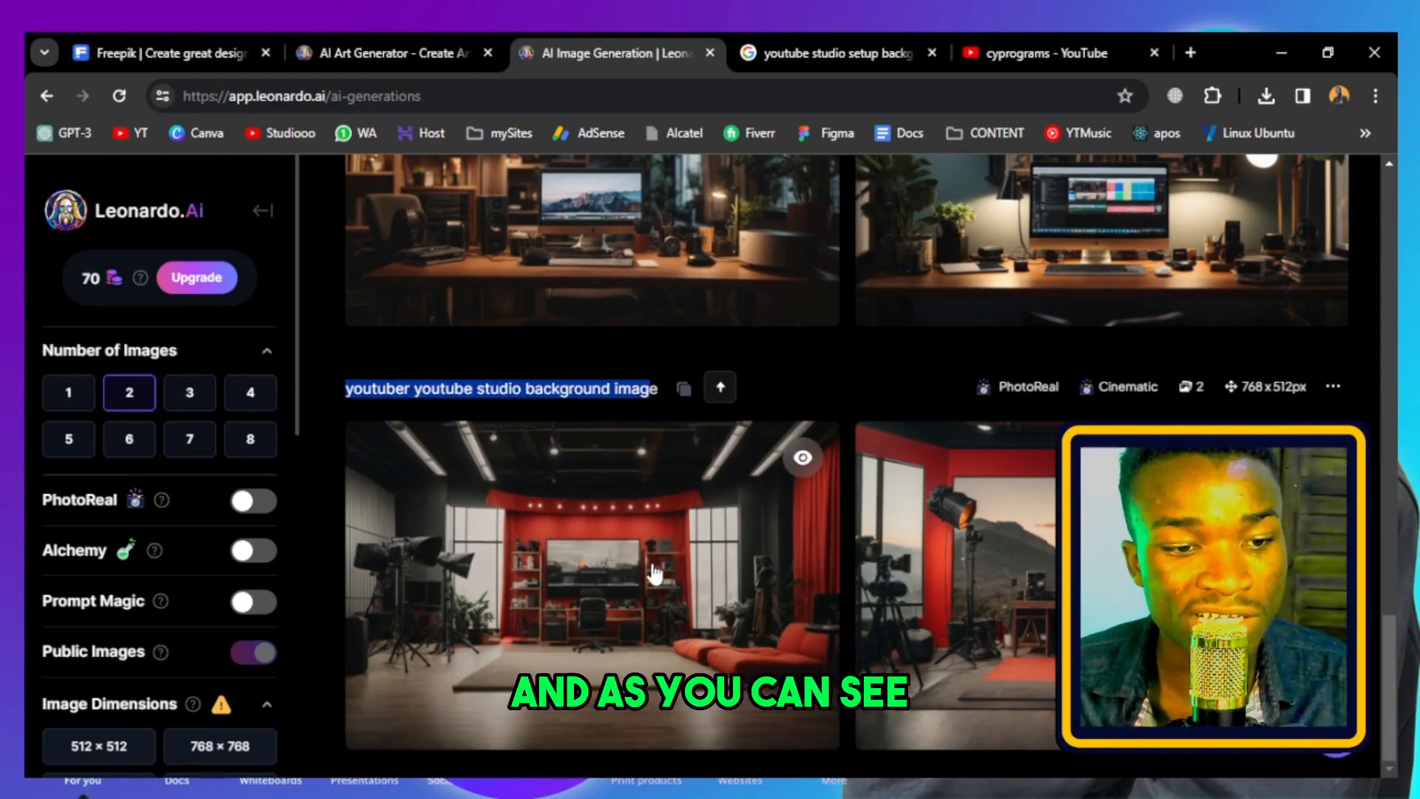
{"action": "left_click", "coordinate": [1043, 558]}
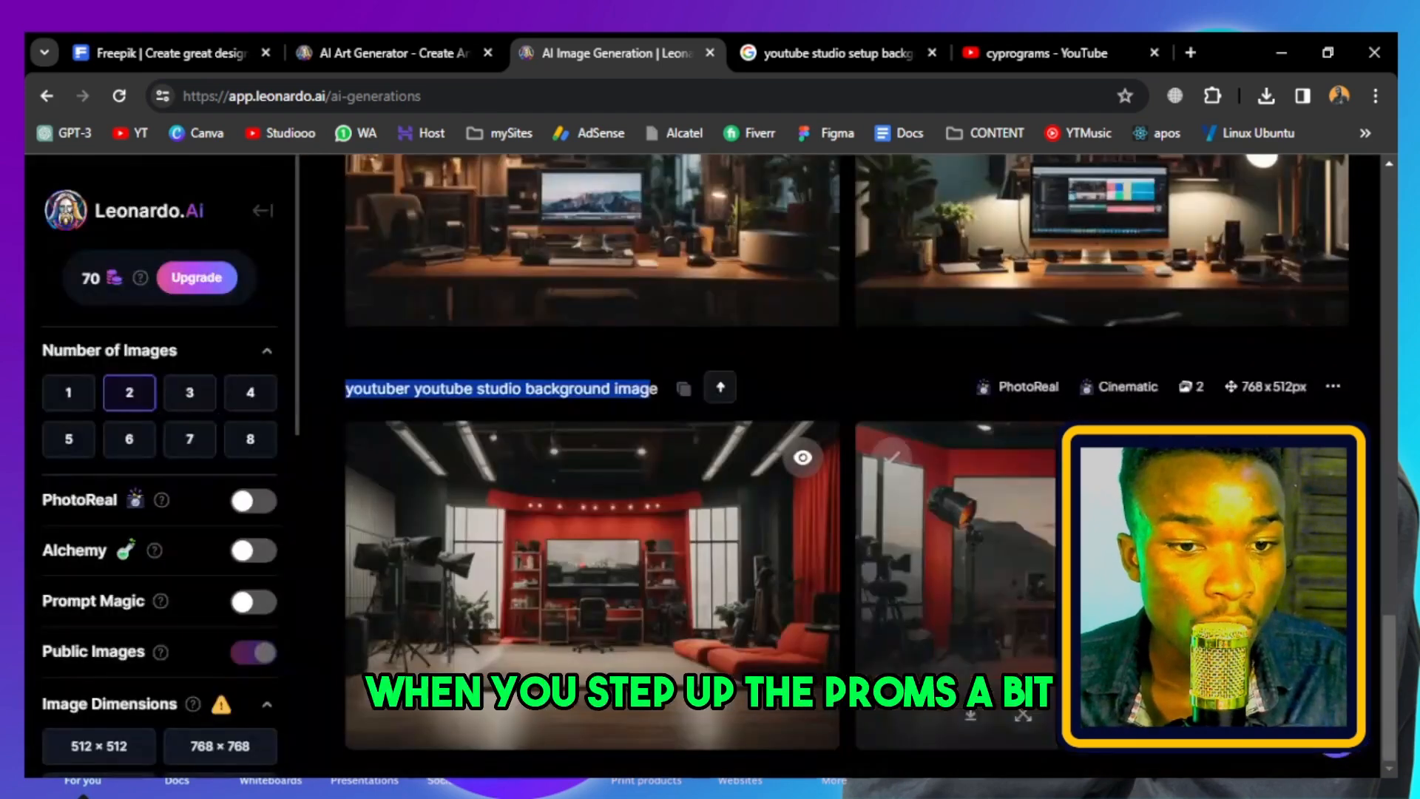
Enlarge the bookshelf image from the "software engineer home office and youtube studio background image" prompt, view the neighbouring image and close the preview.
{"action": "scroll", "coordinate": [629, 540], "scroll_direction": "up", "scroll_amount": 1}
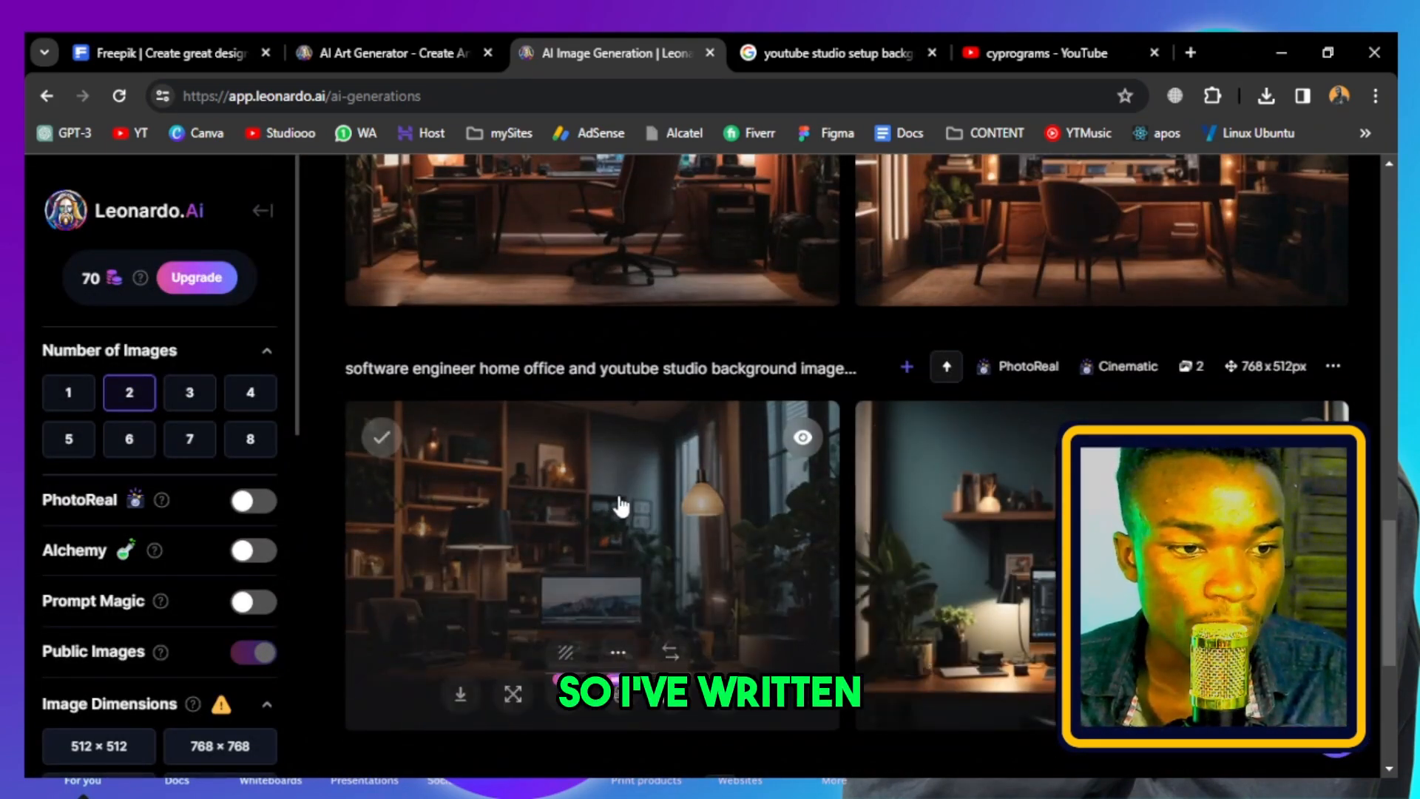
{"action": "left_click", "coordinate": [620, 496]}
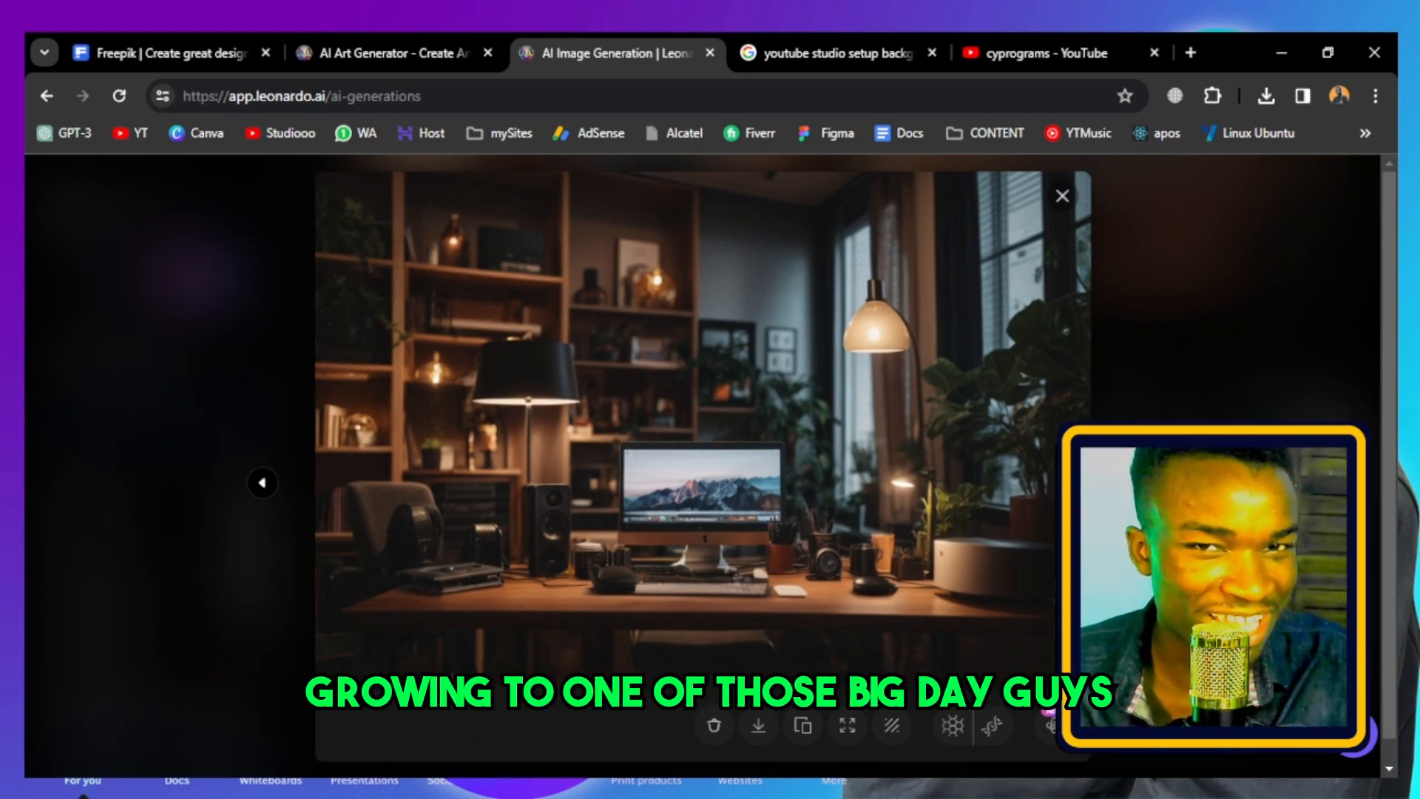
{"action": "left_click", "coordinate": [1145, 482]}
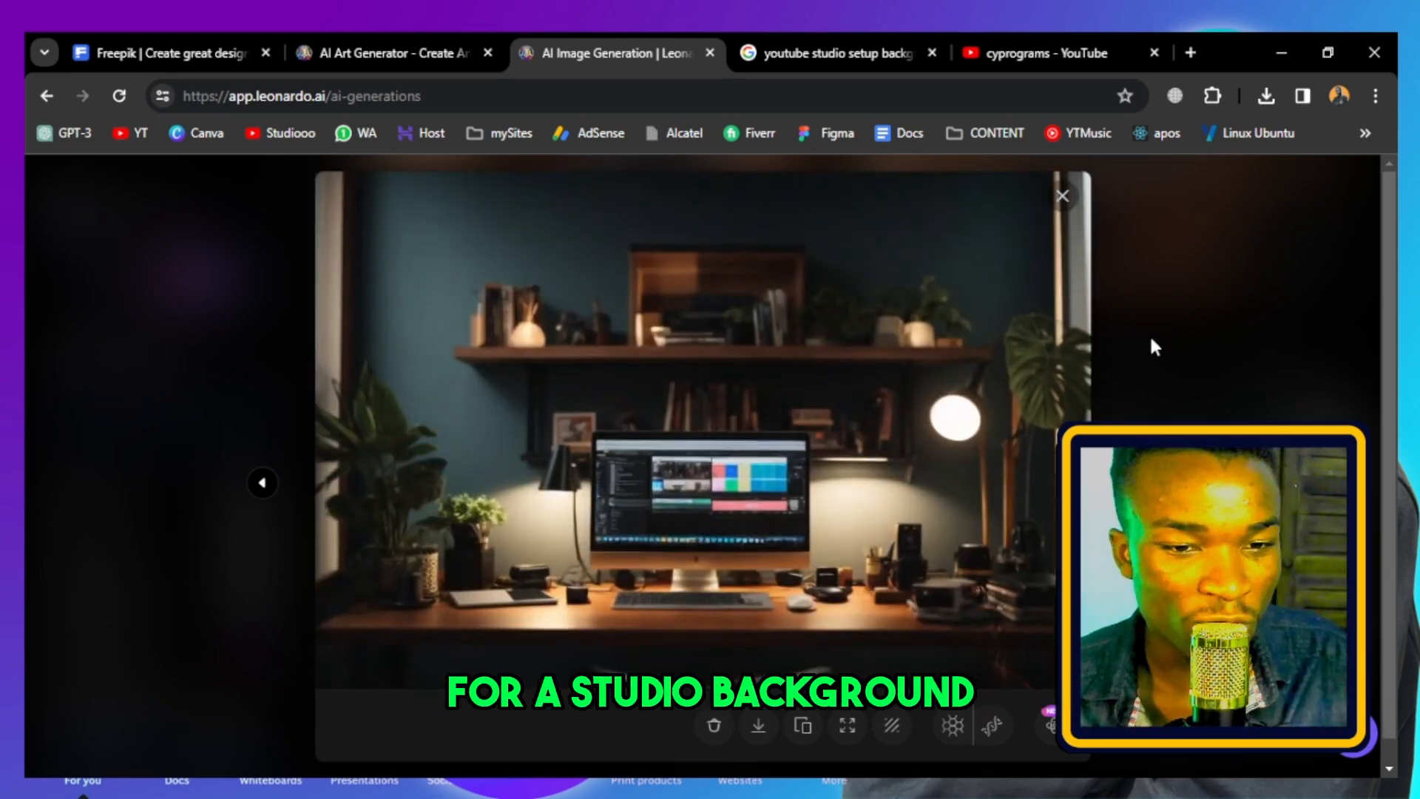
{"action": "left_click", "coordinate": [1118, 381]}
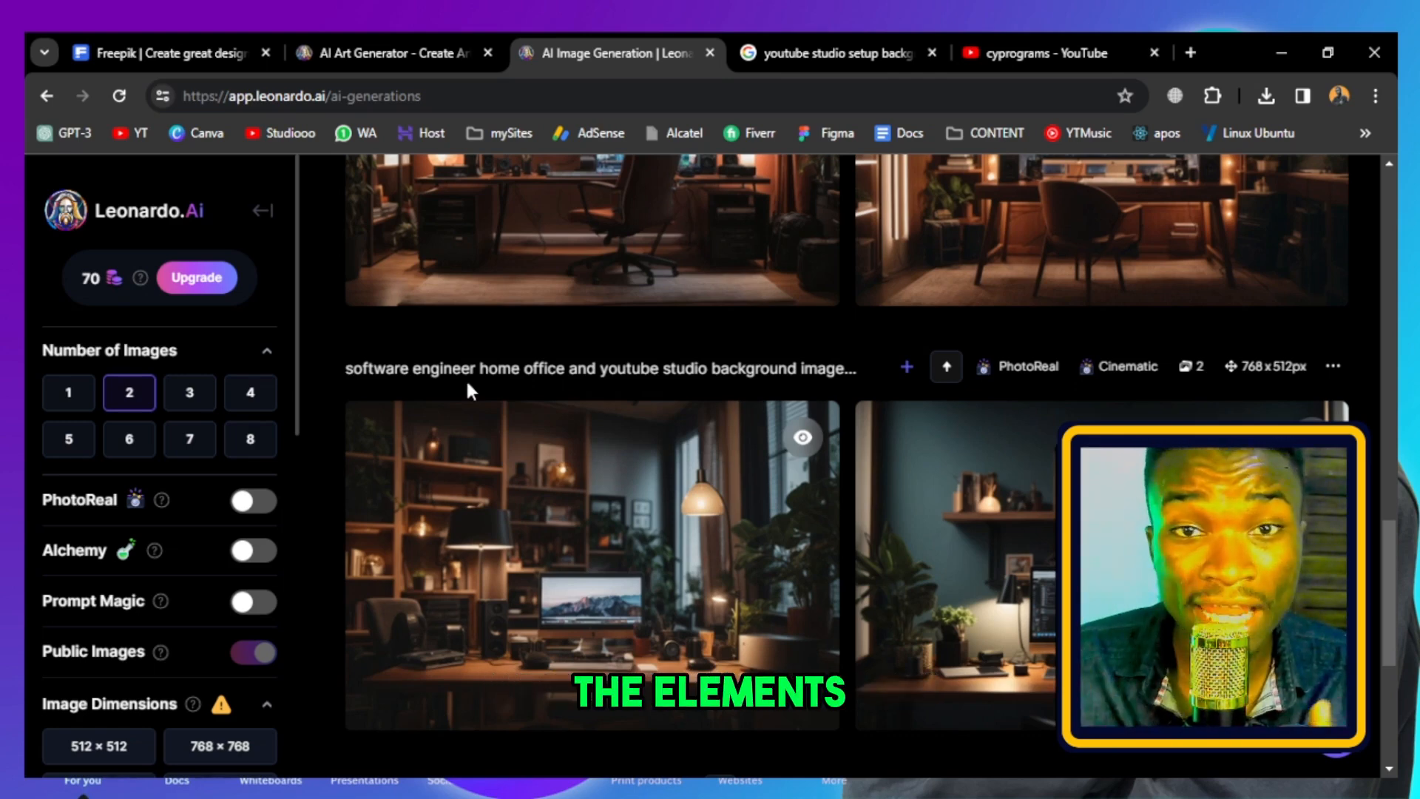
Review the "modern youtube setup" prompt and its Generate option, look back over the generated images, and switch to the Google search page.
{"action": "scroll", "coordinate": [843, 366], "scroll_direction": "up", "scroll_amount": 10}
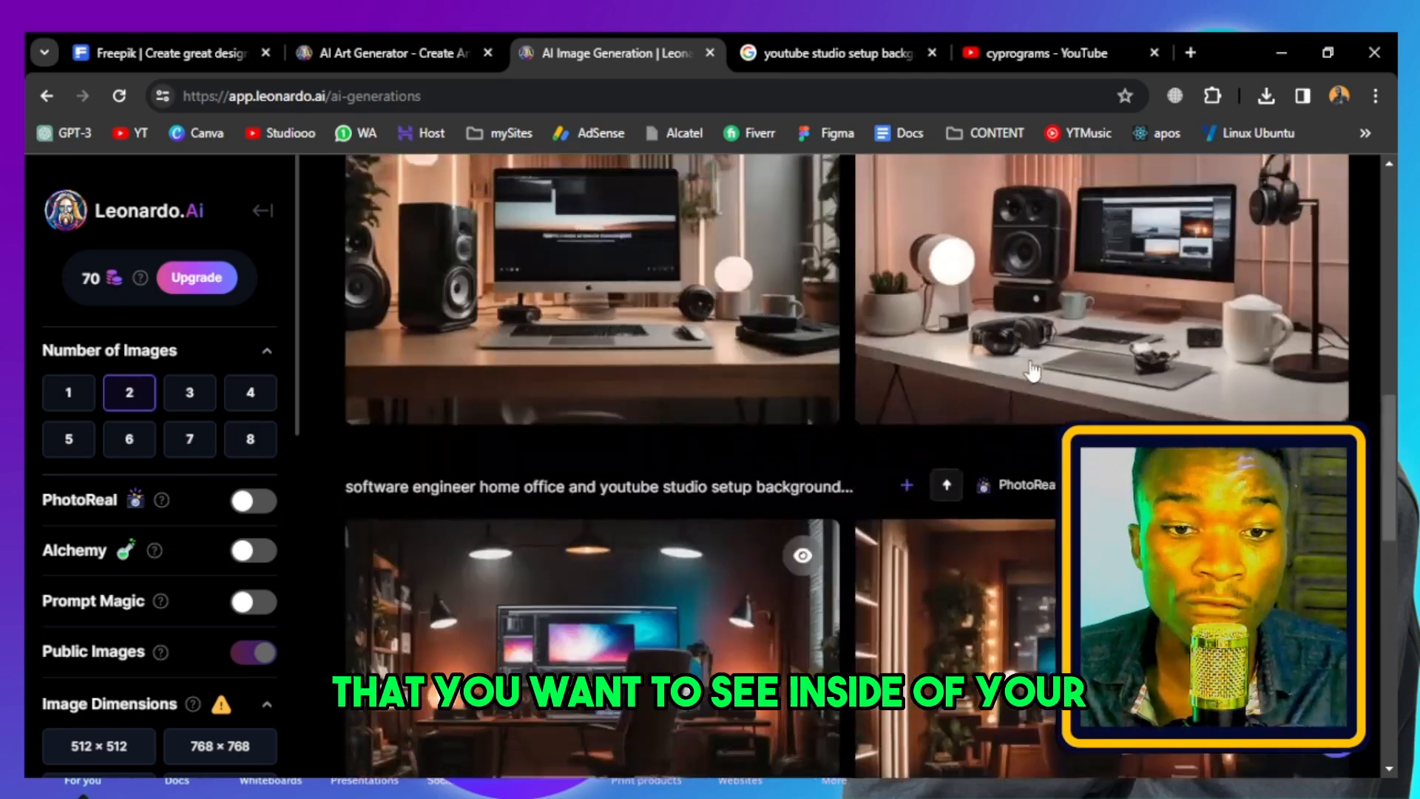
{"action": "scroll", "coordinate": [862, 236], "scroll_direction": "up", "scroll_amount": 3}
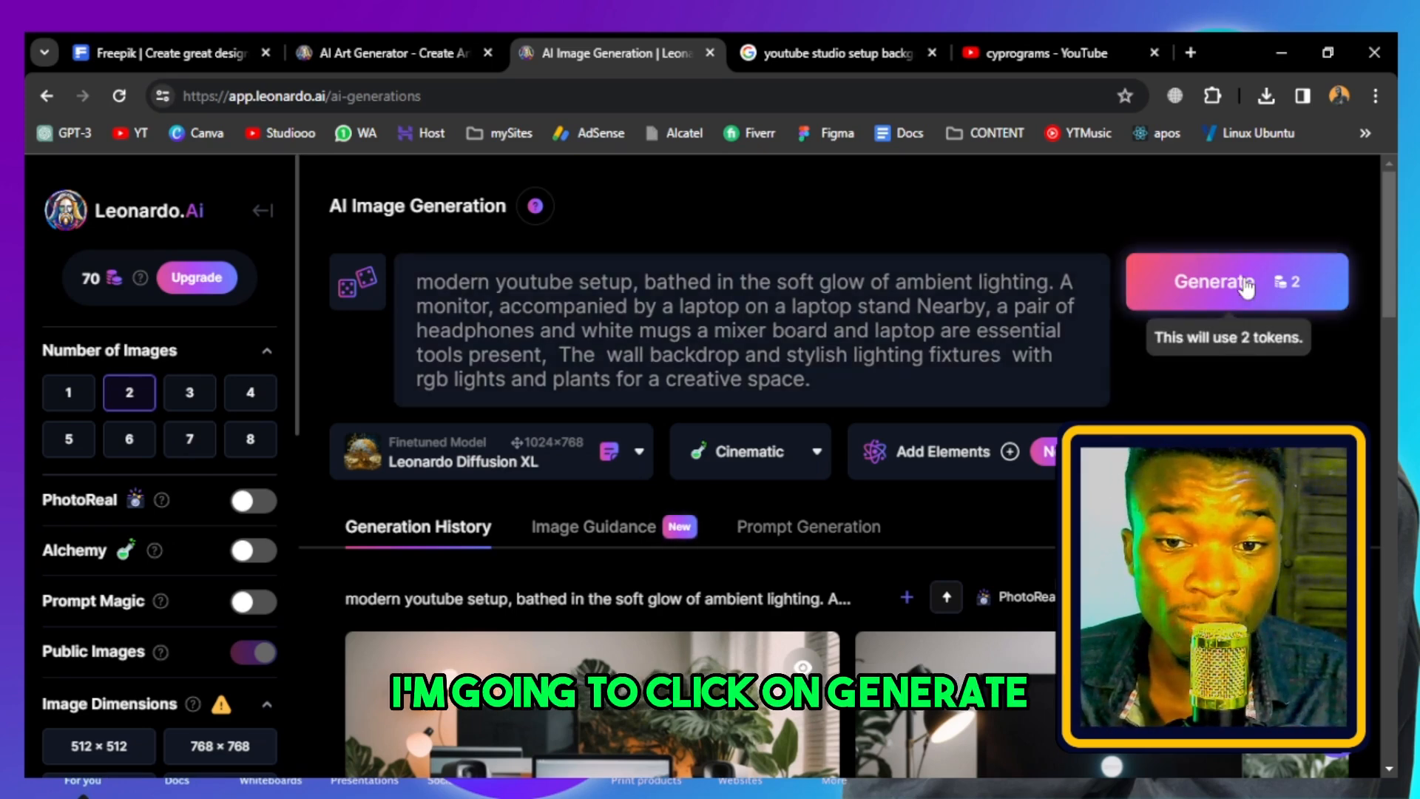
{"action": "scroll", "coordinate": [1246, 296], "scroll_direction": "down", "scroll_amount": 2}
{"action": "scroll", "coordinate": [1154, 325], "scroll_direction": "down", "scroll_amount": 8}
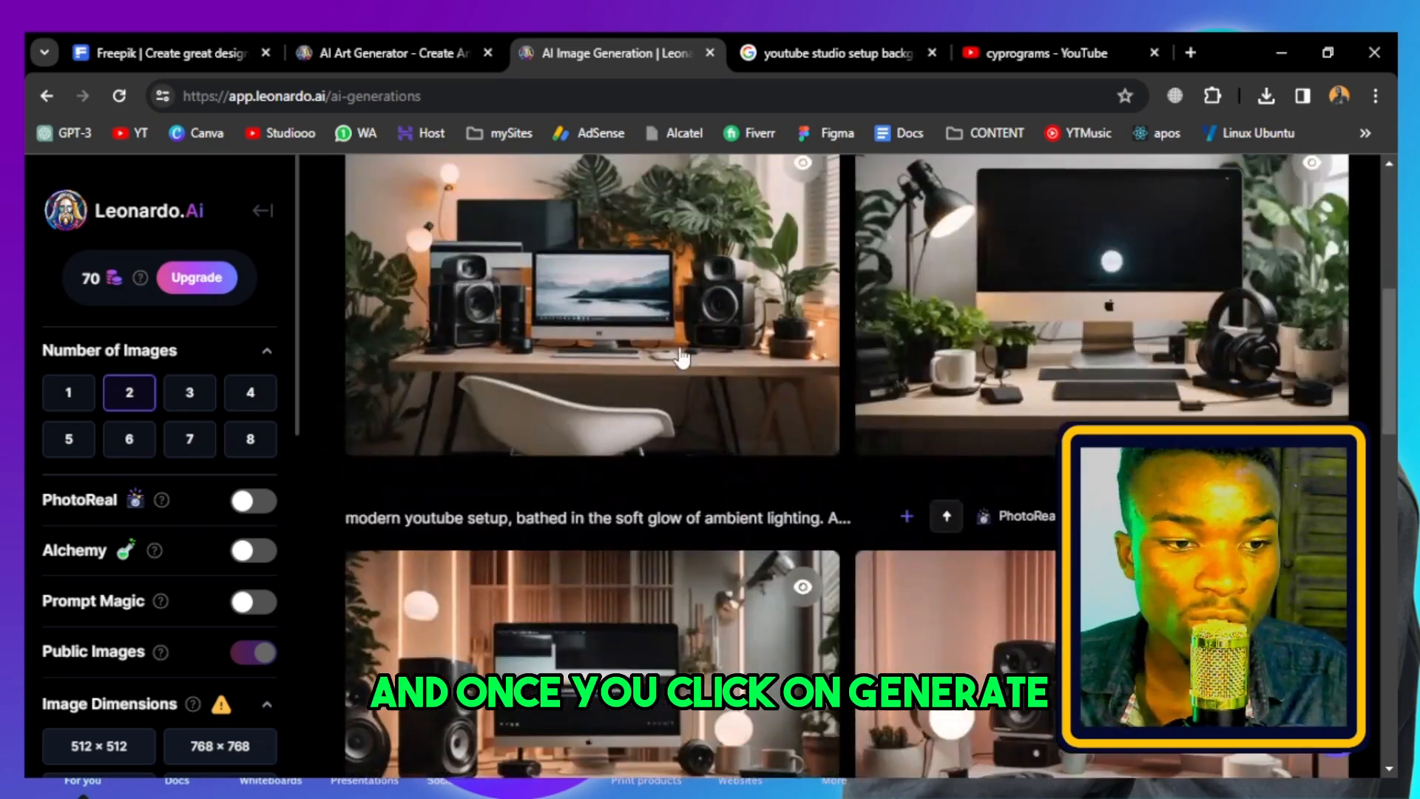
{"action": "scroll", "coordinate": [1188, 303], "scroll_direction": "down", "scroll_amount": 5}
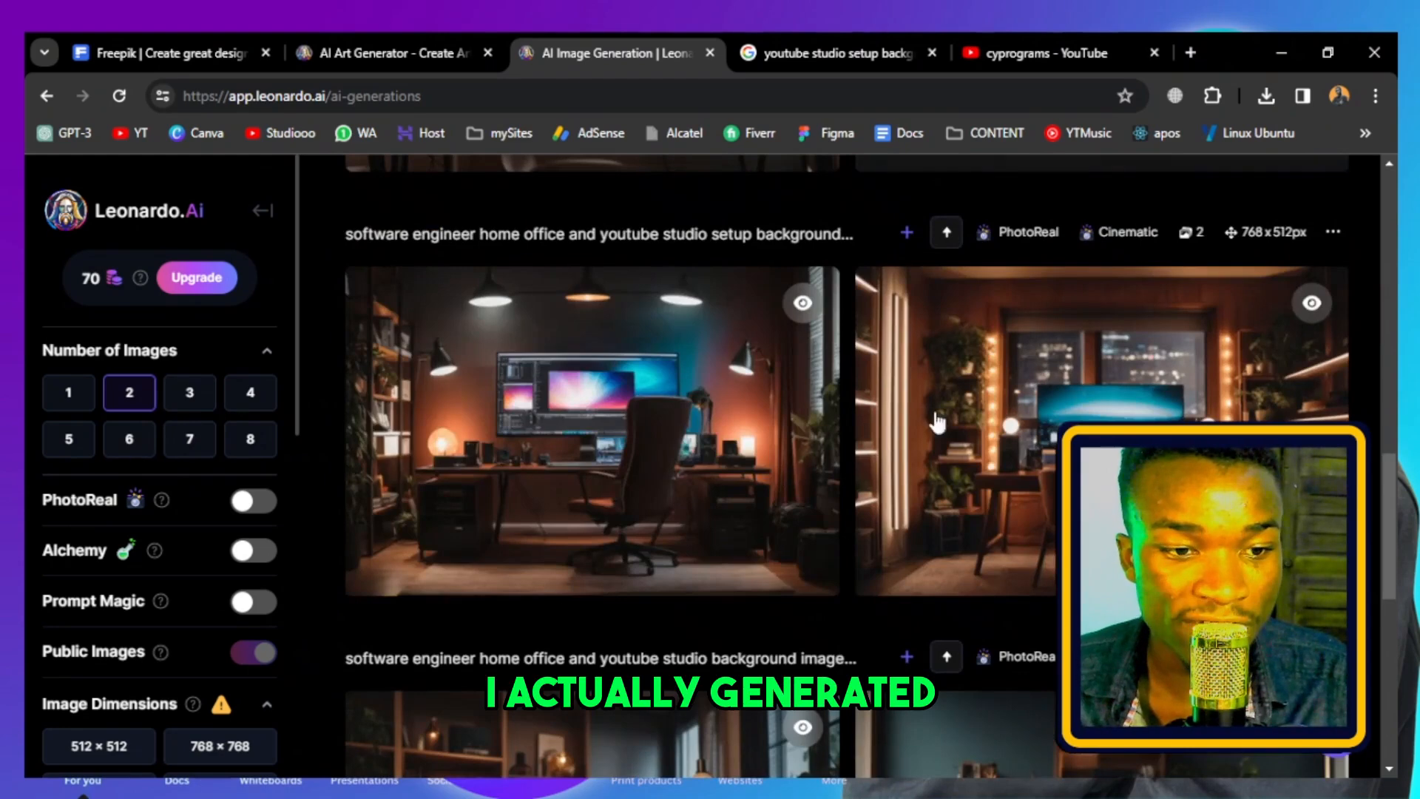
{"action": "scroll", "coordinate": [689, 409], "scroll_direction": "down", "scroll_amount": 6}
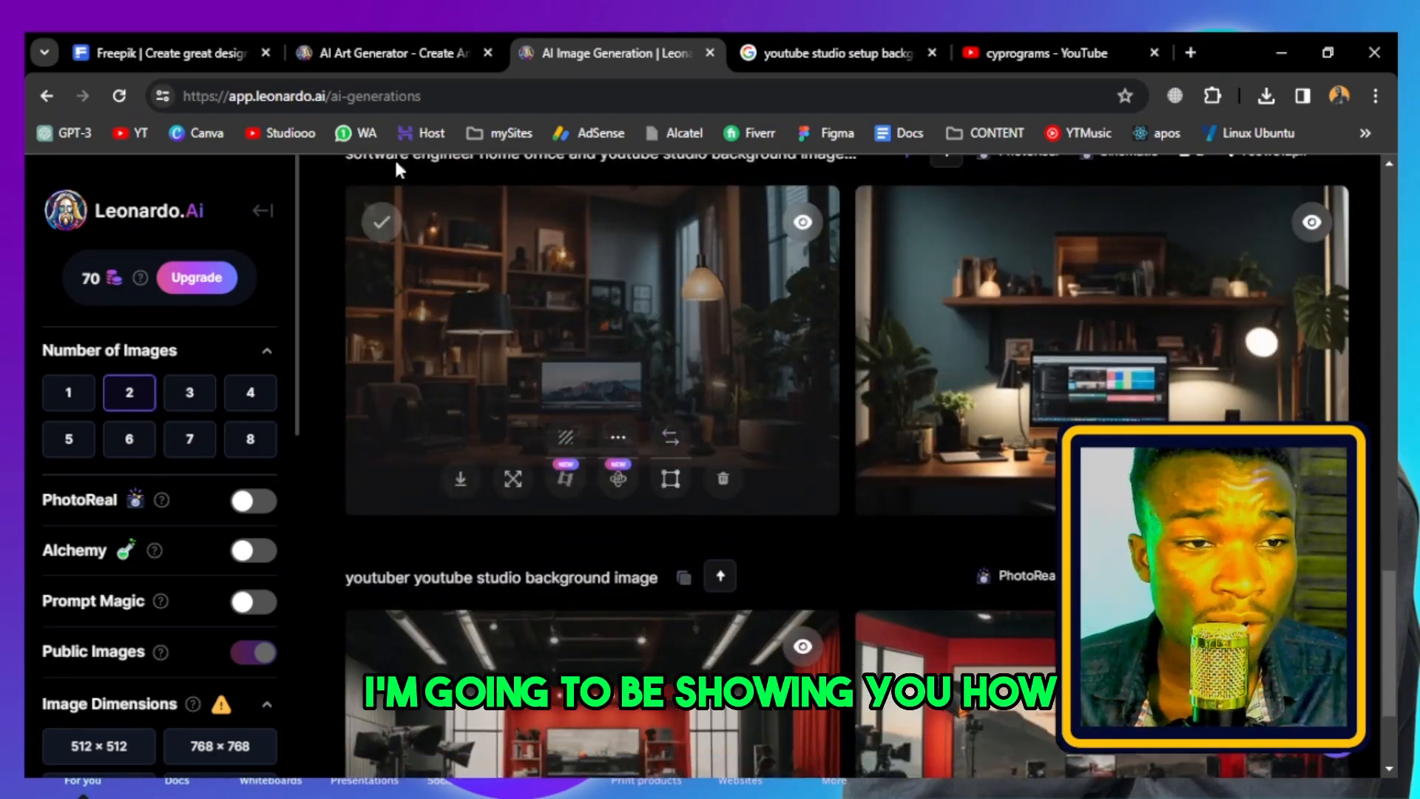
{"action": "left_click", "coordinate": [818, 53]}
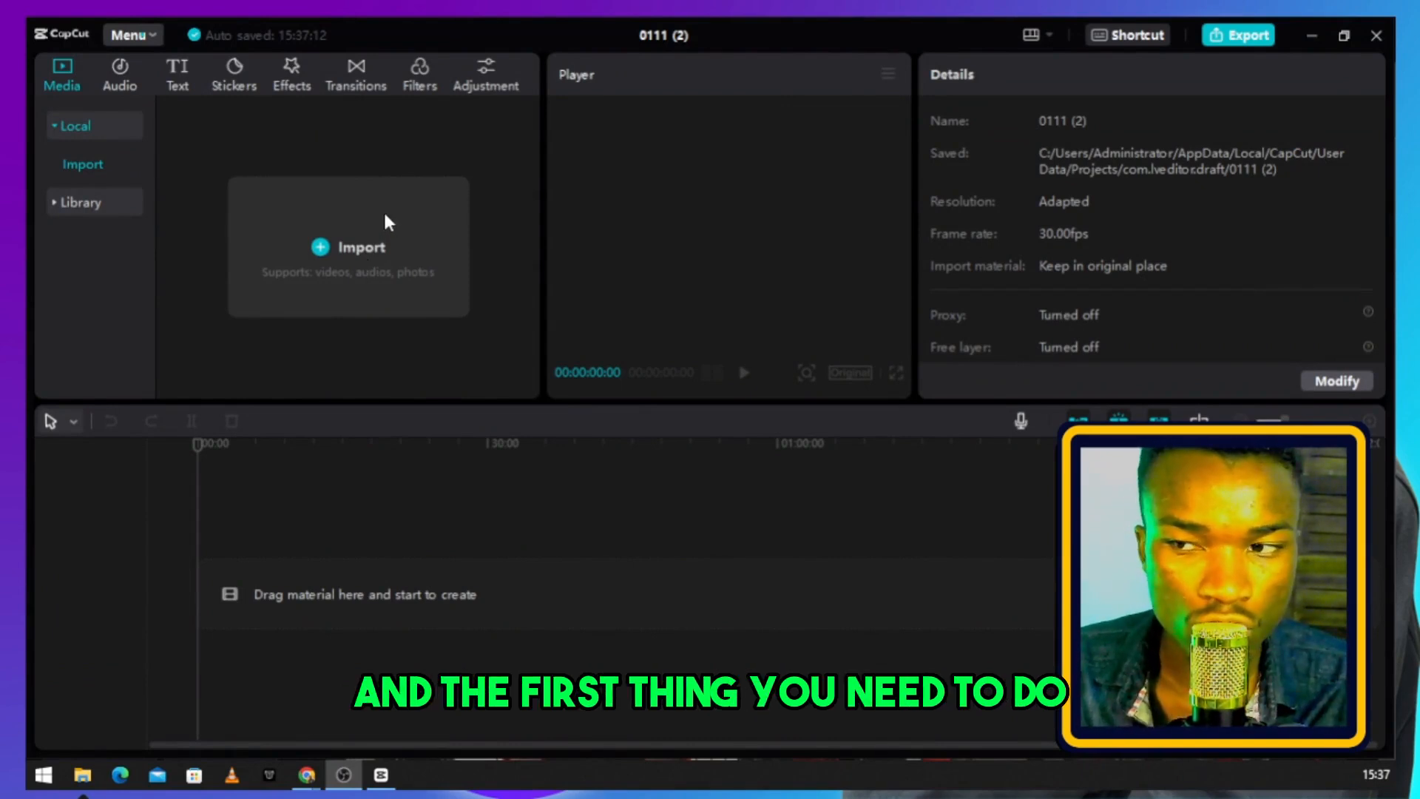
{"action": "left_click", "coordinate": [366, 254]}
{"action": "left_click", "coordinate": [367, 251]}
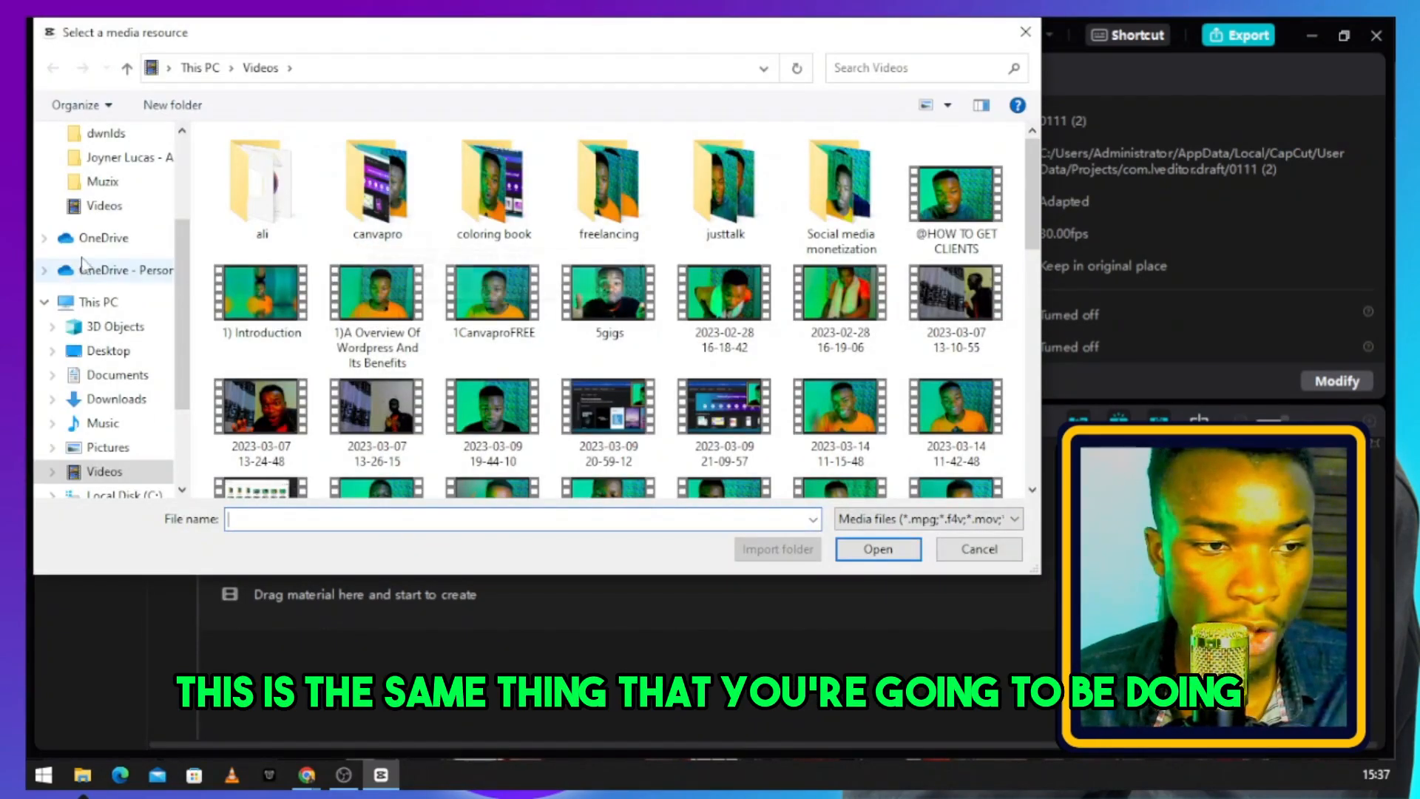
{"action": "scroll", "coordinate": [364, 407], "scroll_direction": "down", "scroll_amount": 2}
{"action": "scroll", "coordinate": [362, 403], "scroll_direction": "down", "scroll_amount": 2}
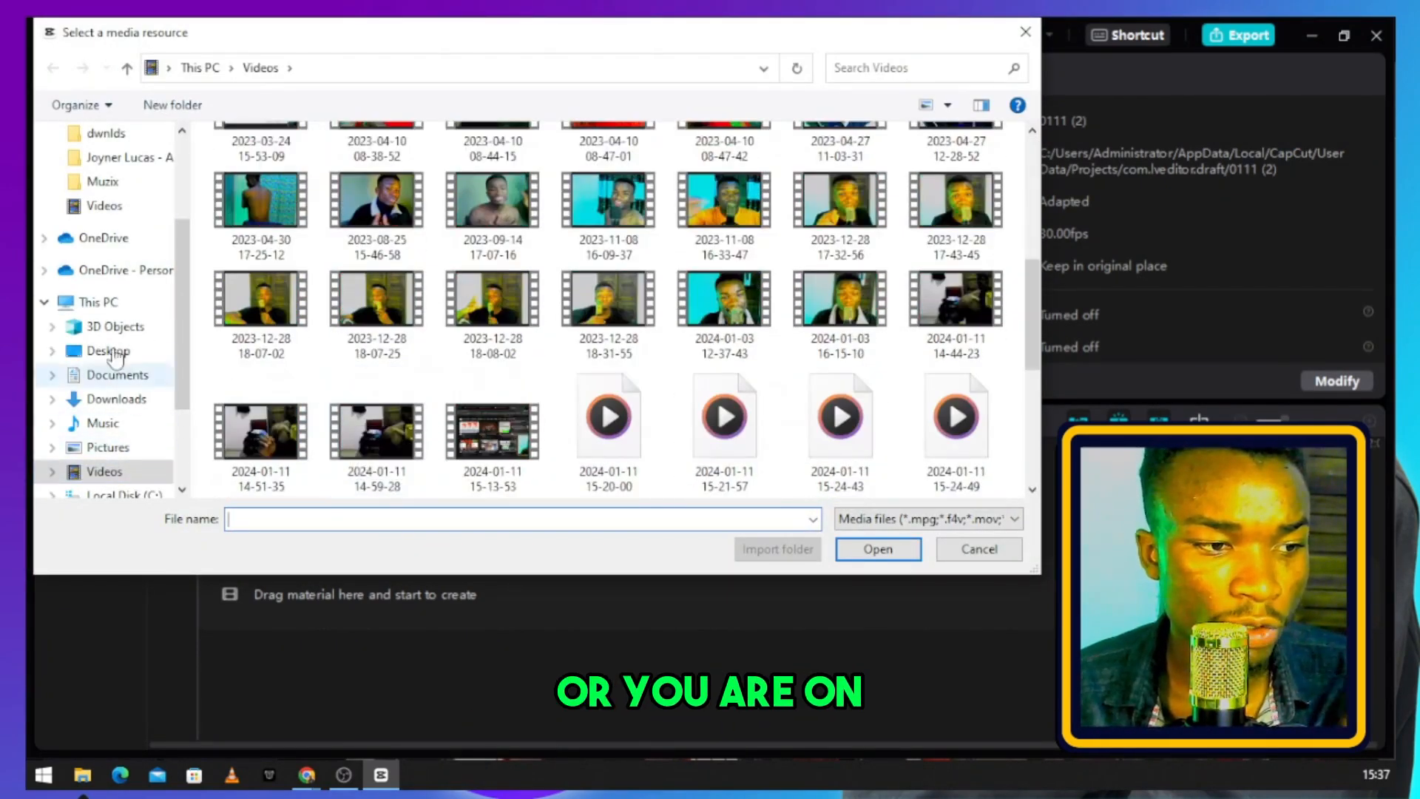
{"action": "scroll", "coordinate": [127, 189], "scroll_direction": "up", "scroll_amount": 2}
{"action": "left_click", "coordinate": [112, 231]}
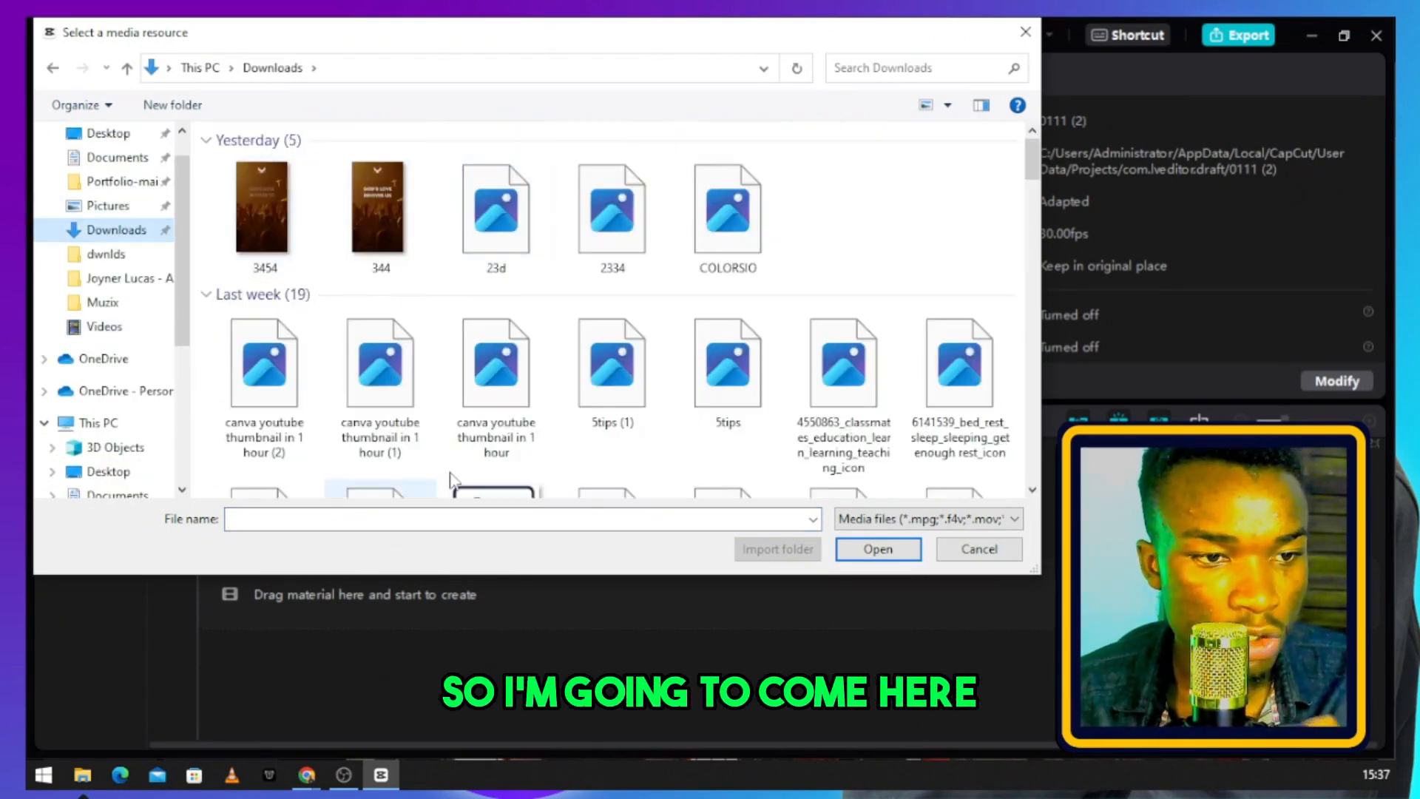
{"action": "scroll", "coordinate": [511, 333], "scroll_direction": "down", "scroll_amount": 10}
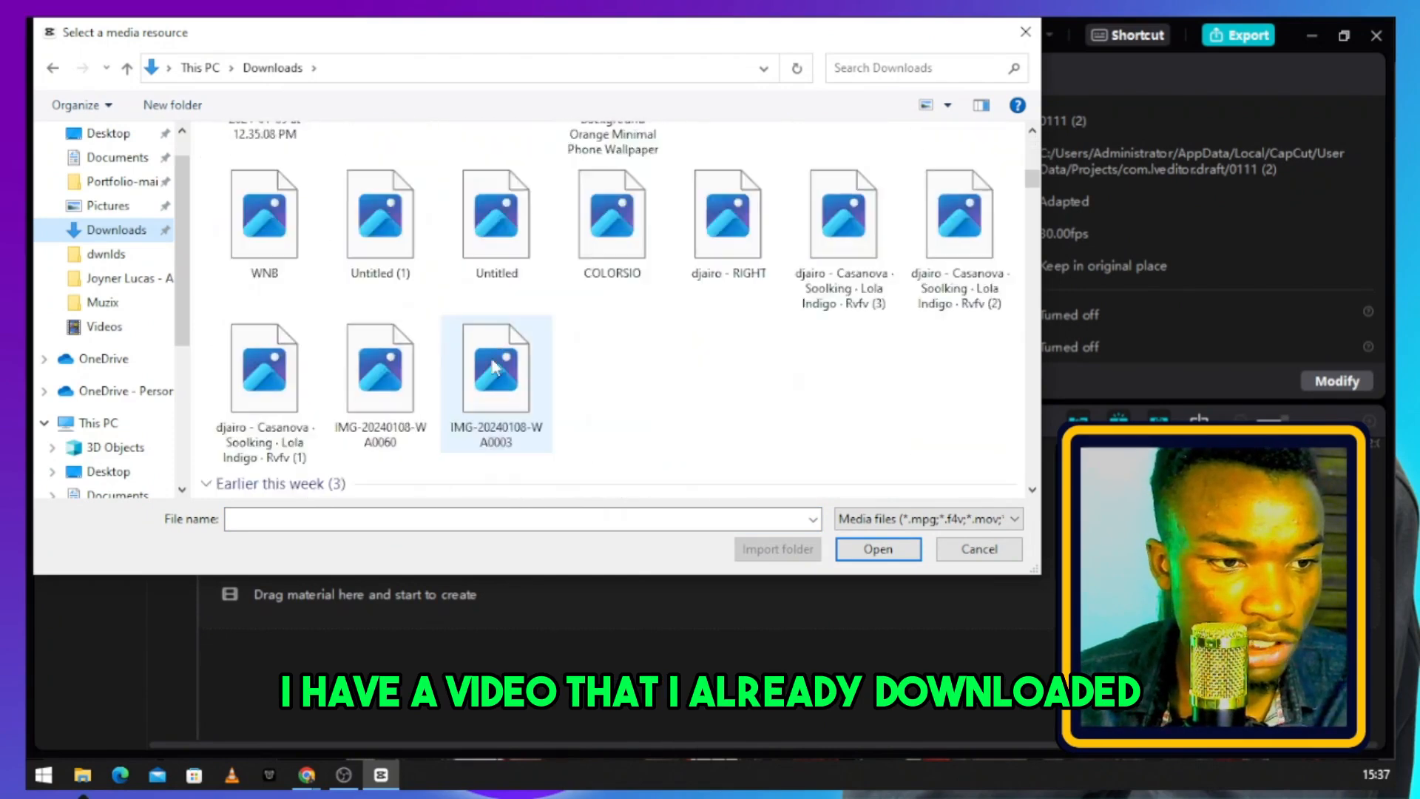
{"action": "left_click", "coordinate": [365, 264]}
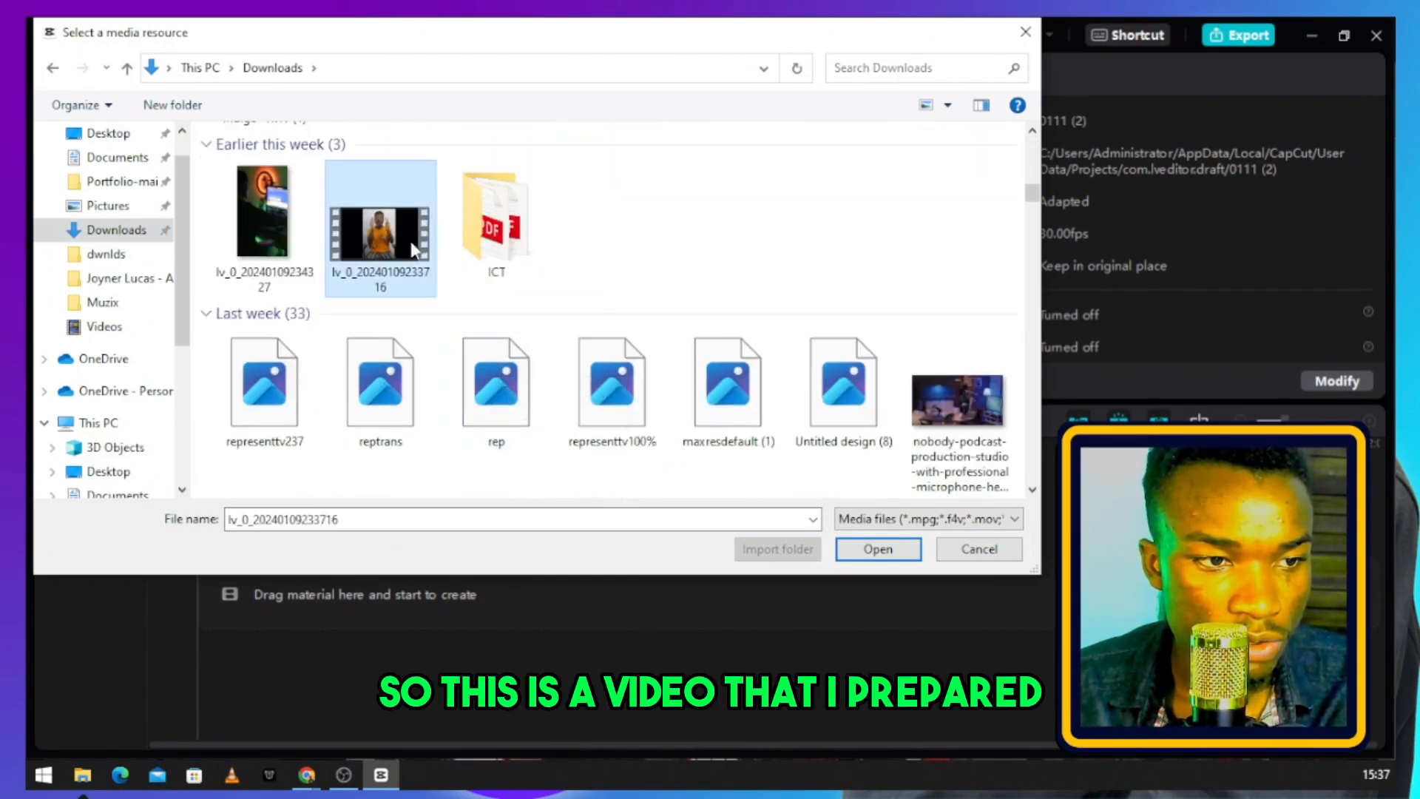
{"action": "left_click", "coordinate": [861, 547]}
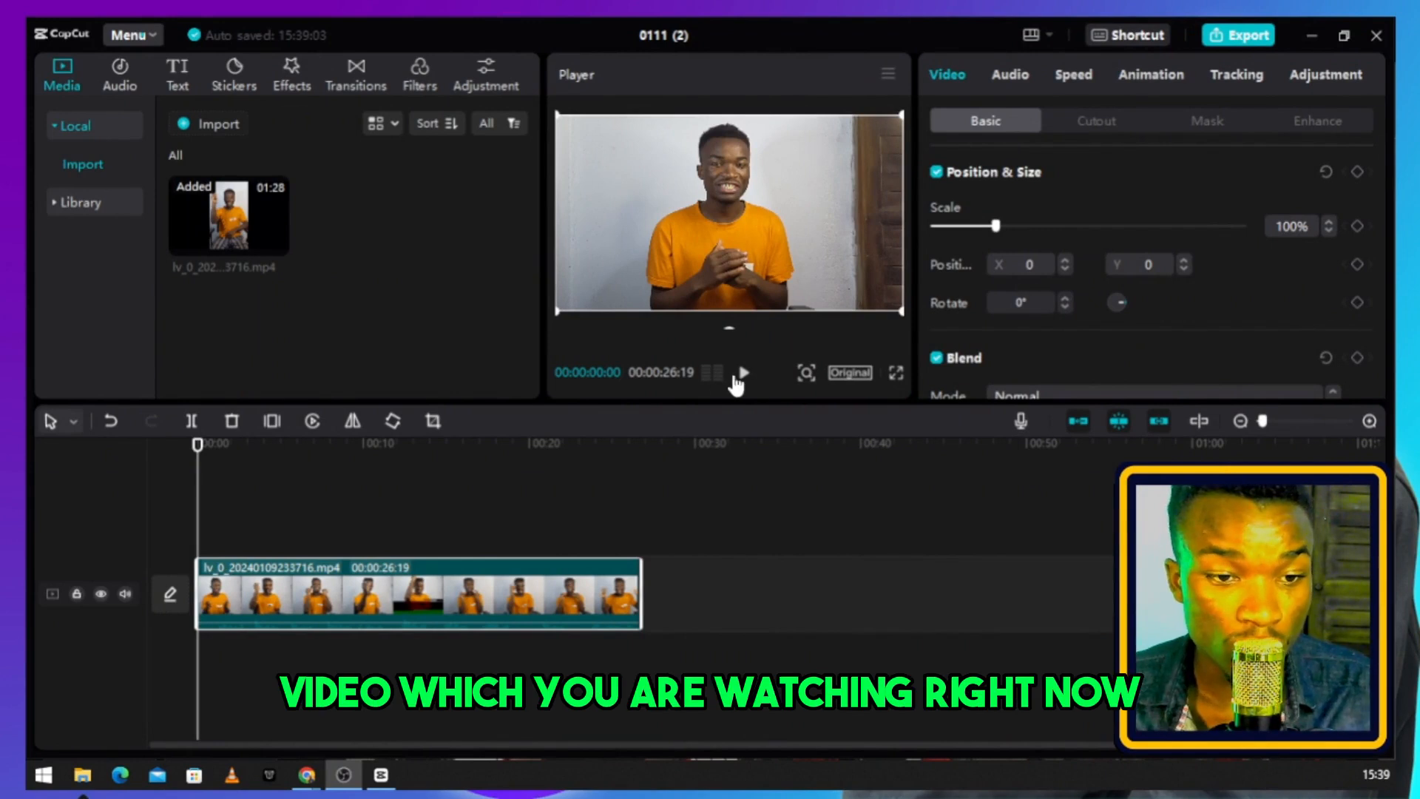
Apply Auto cutout to the timeline clip to remove its background, and play the clip to check it.
{"action": "left_click", "coordinate": [743, 374]}
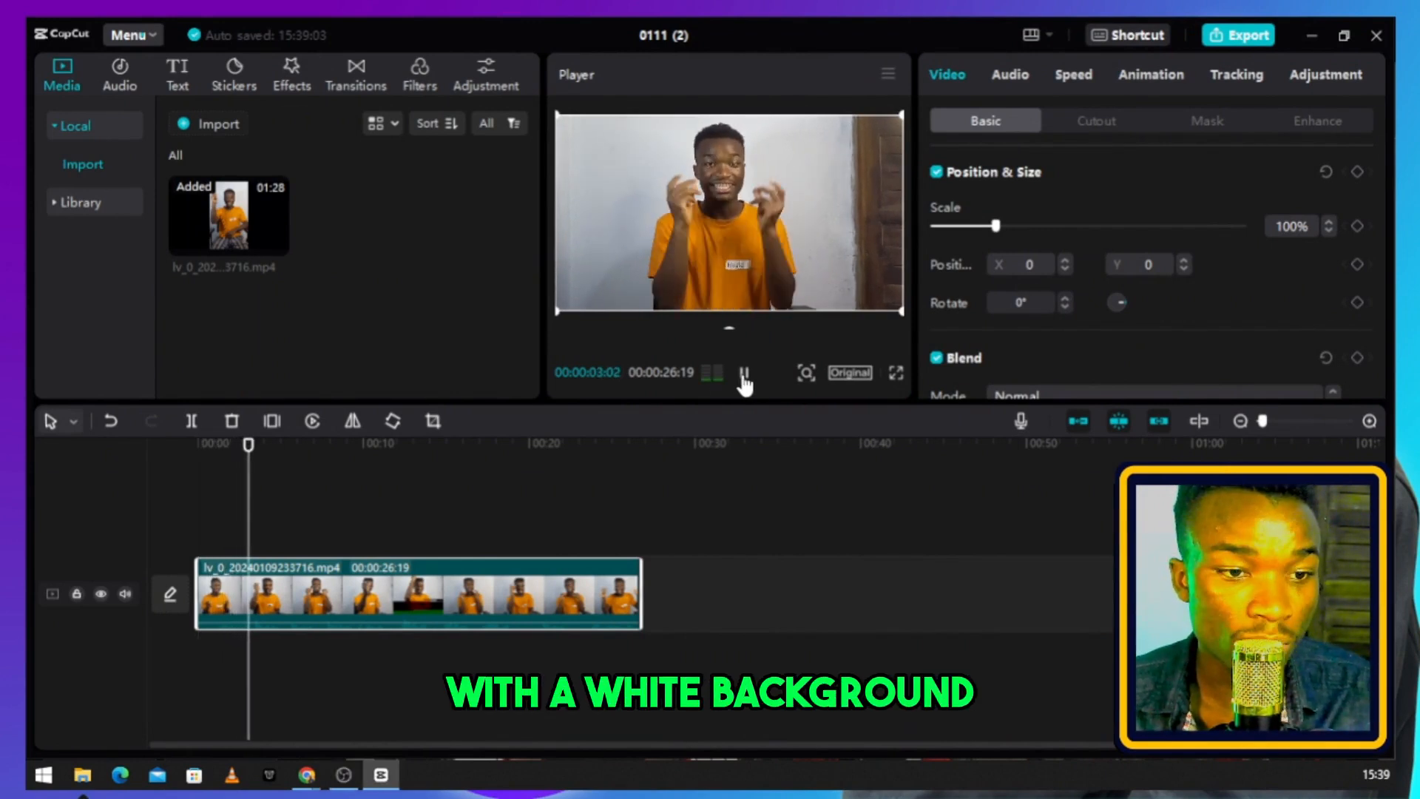
{"action": "scroll", "coordinate": [1044, 259], "scroll_direction": "down", "scroll_amount": 5}
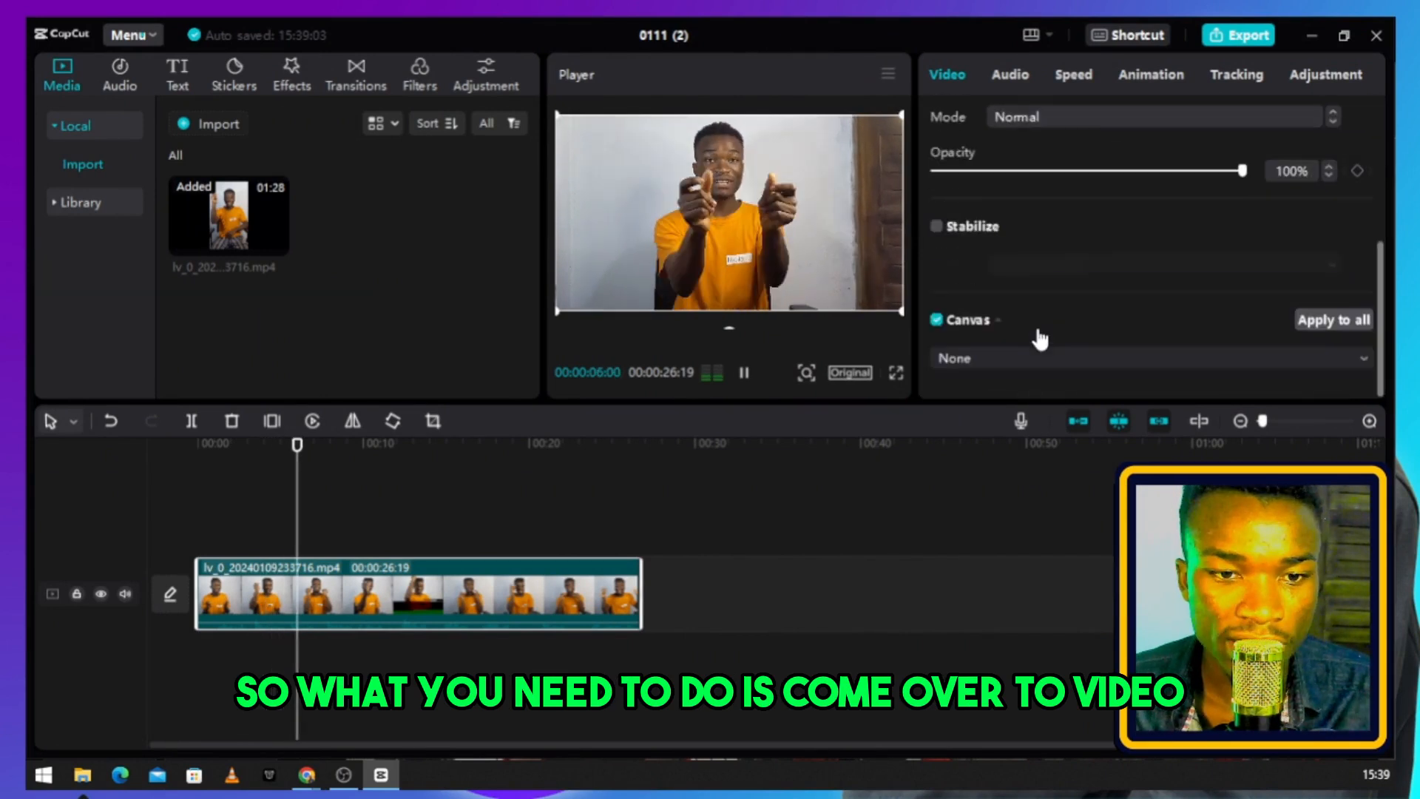
{"action": "scroll", "coordinate": [1041, 244], "scroll_direction": "up", "scroll_amount": 5}
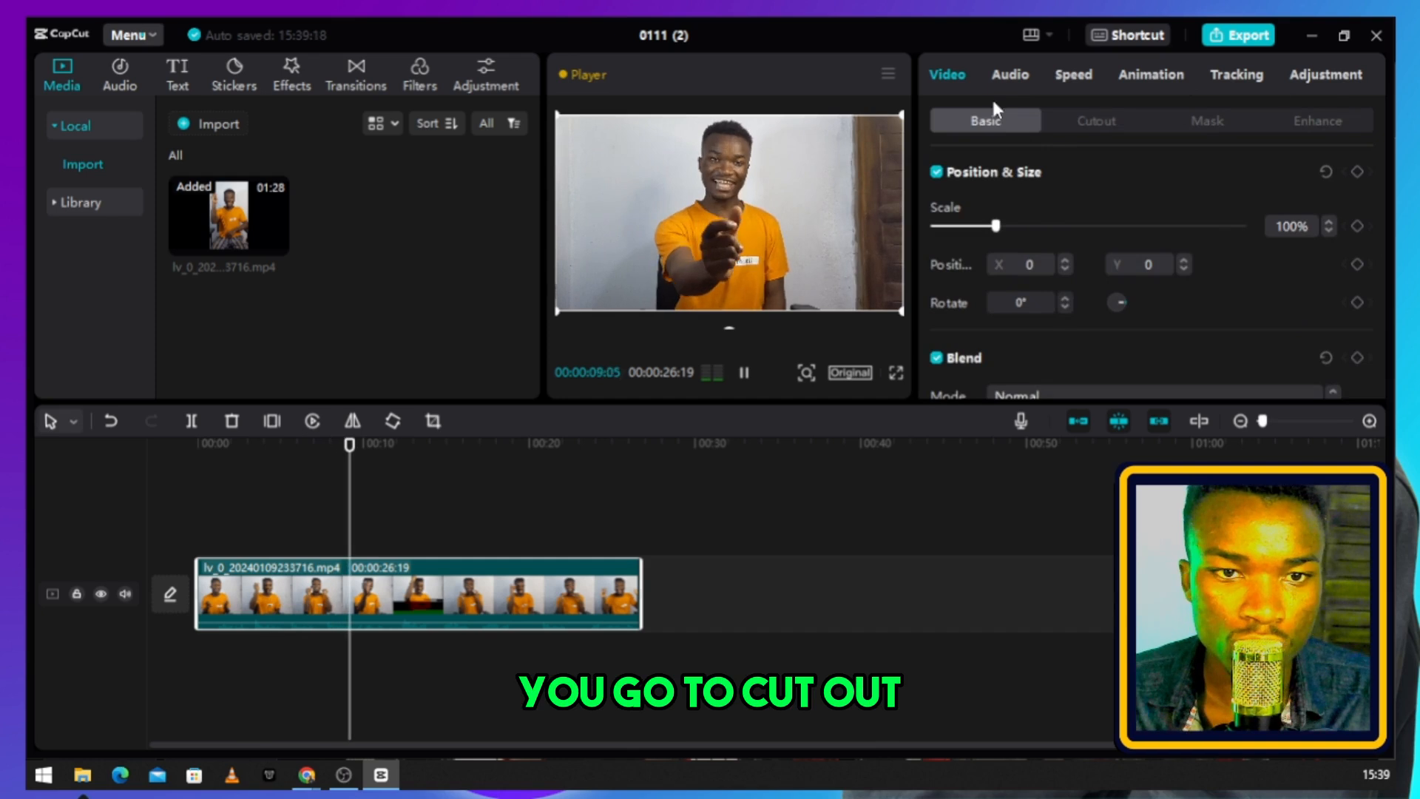
{"action": "left_click", "coordinate": [1096, 122]}
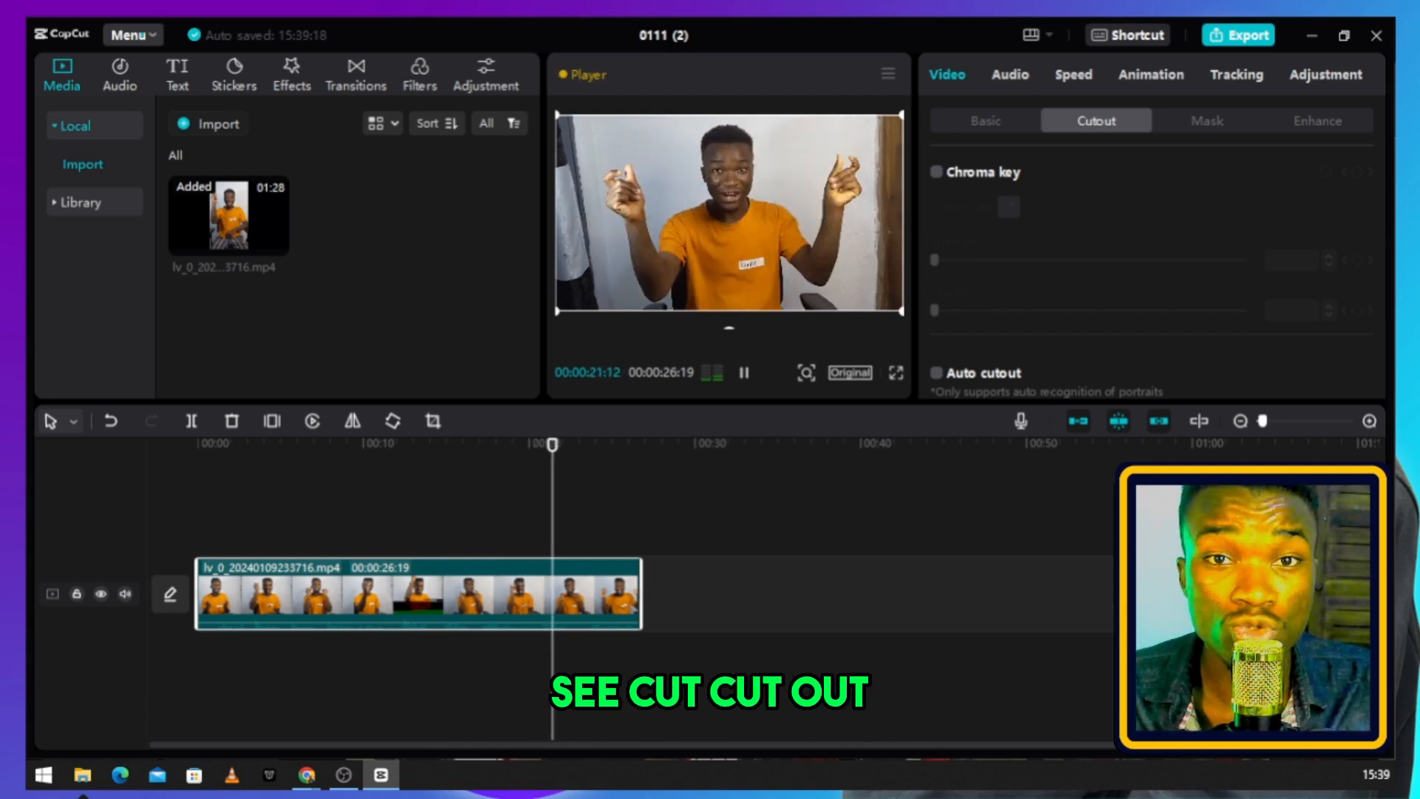
{"action": "scroll", "coordinate": [1073, 266], "scroll_direction": "down", "scroll_amount": 1}
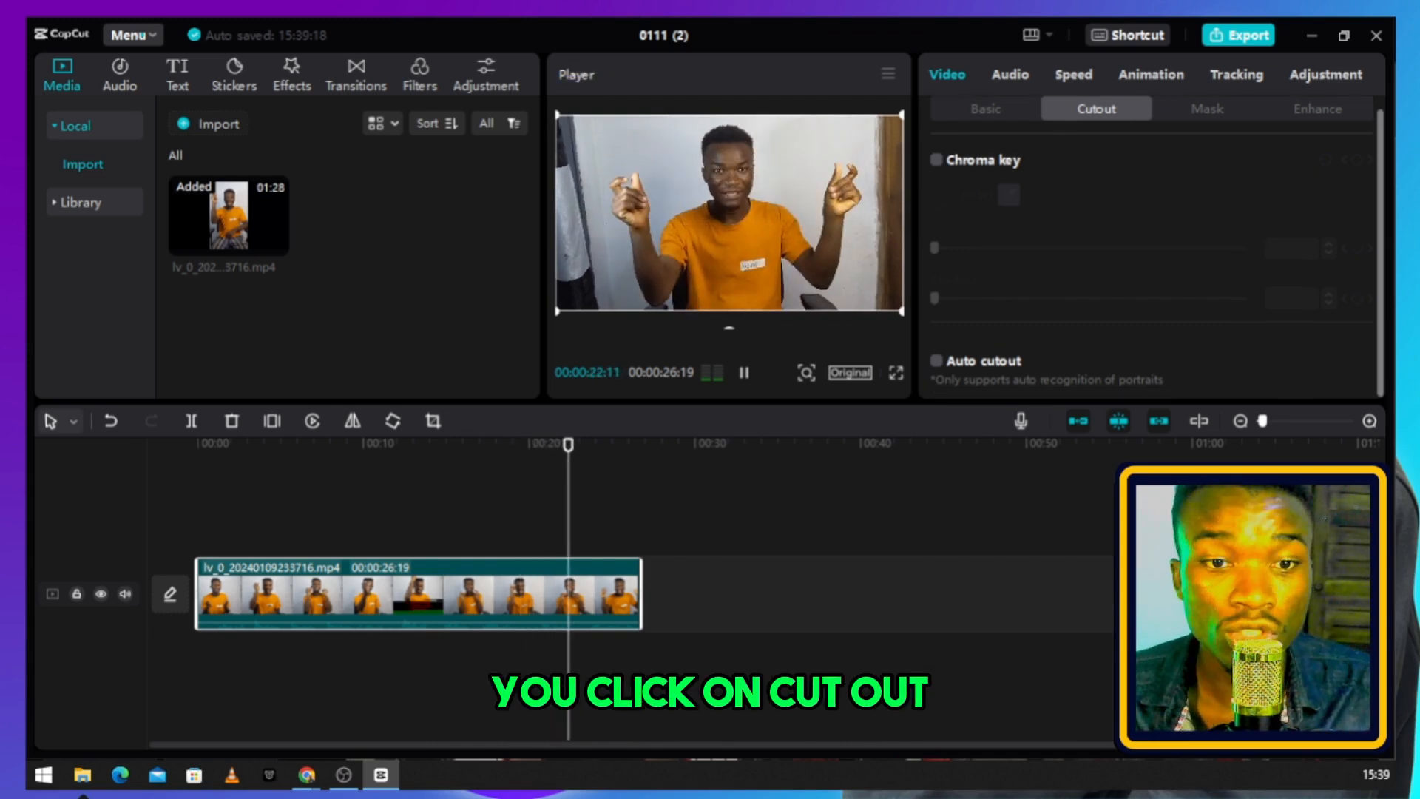
{"action": "left_click", "coordinate": [937, 363]}
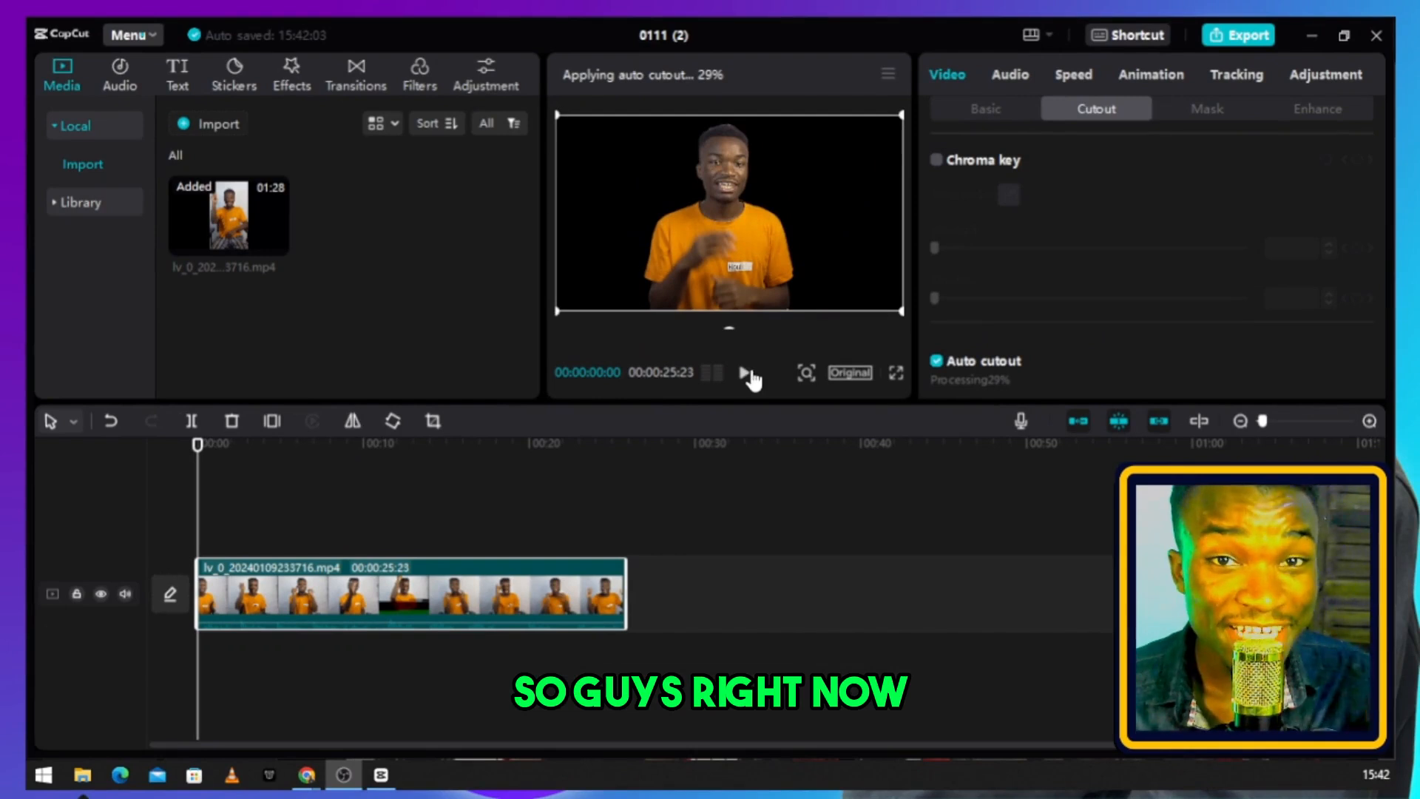
{"action": "left_click", "coordinate": [745, 373]}
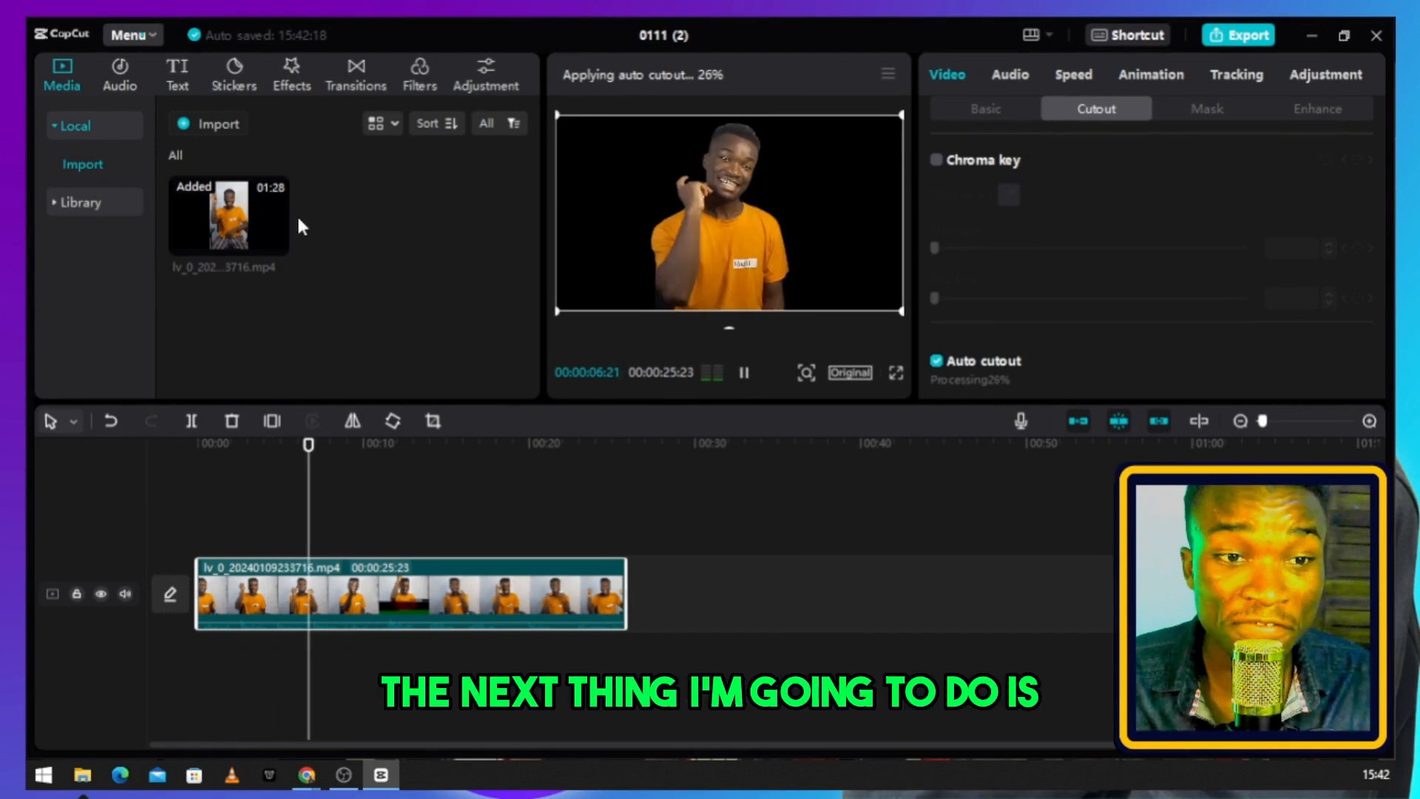
Import the four PhotoReal software engineer home office images from the Downloads folder into the project media.
{"action": "left_click", "coordinate": [203, 121]}
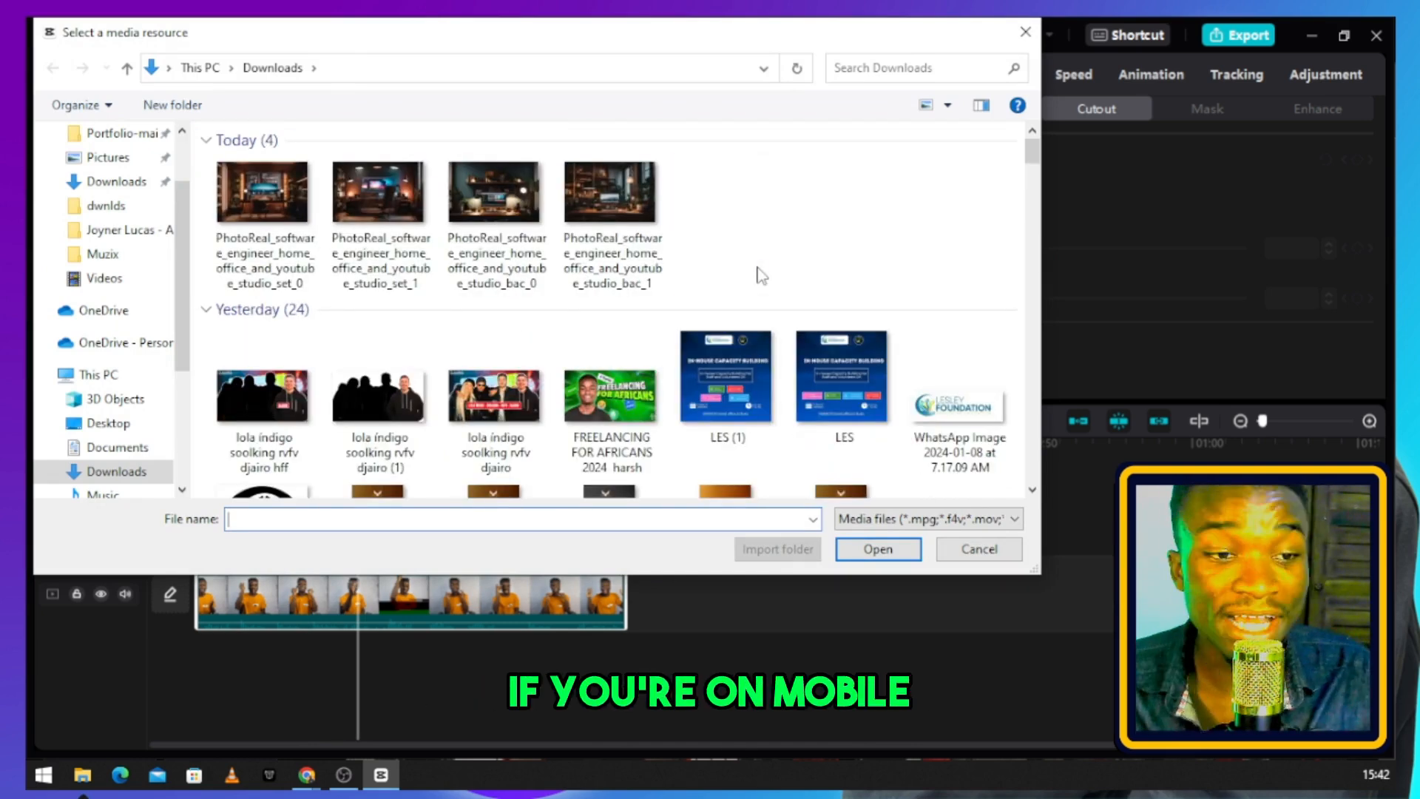
{"action": "left_click_drag", "start_coordinate": [783, 227], "coordinate": [281, 193]}
{"action": "left_click", "coordinate": [859, 548]}
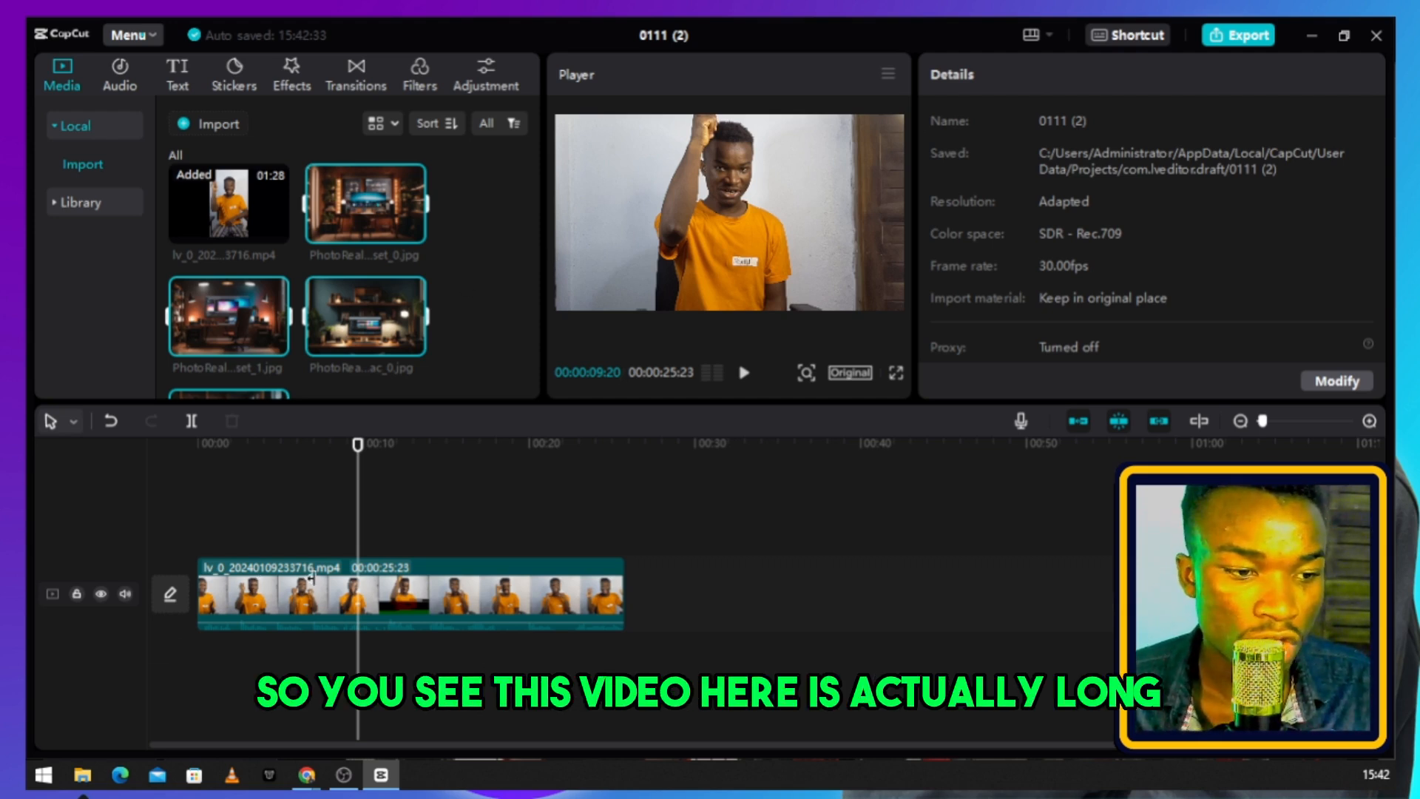
Trim the video clip to 00:00:13:04 and place the first PhotoReal image on the track beneath it at the timeline's start.
{"action": "left_click", "coordinate": [535, 602]}
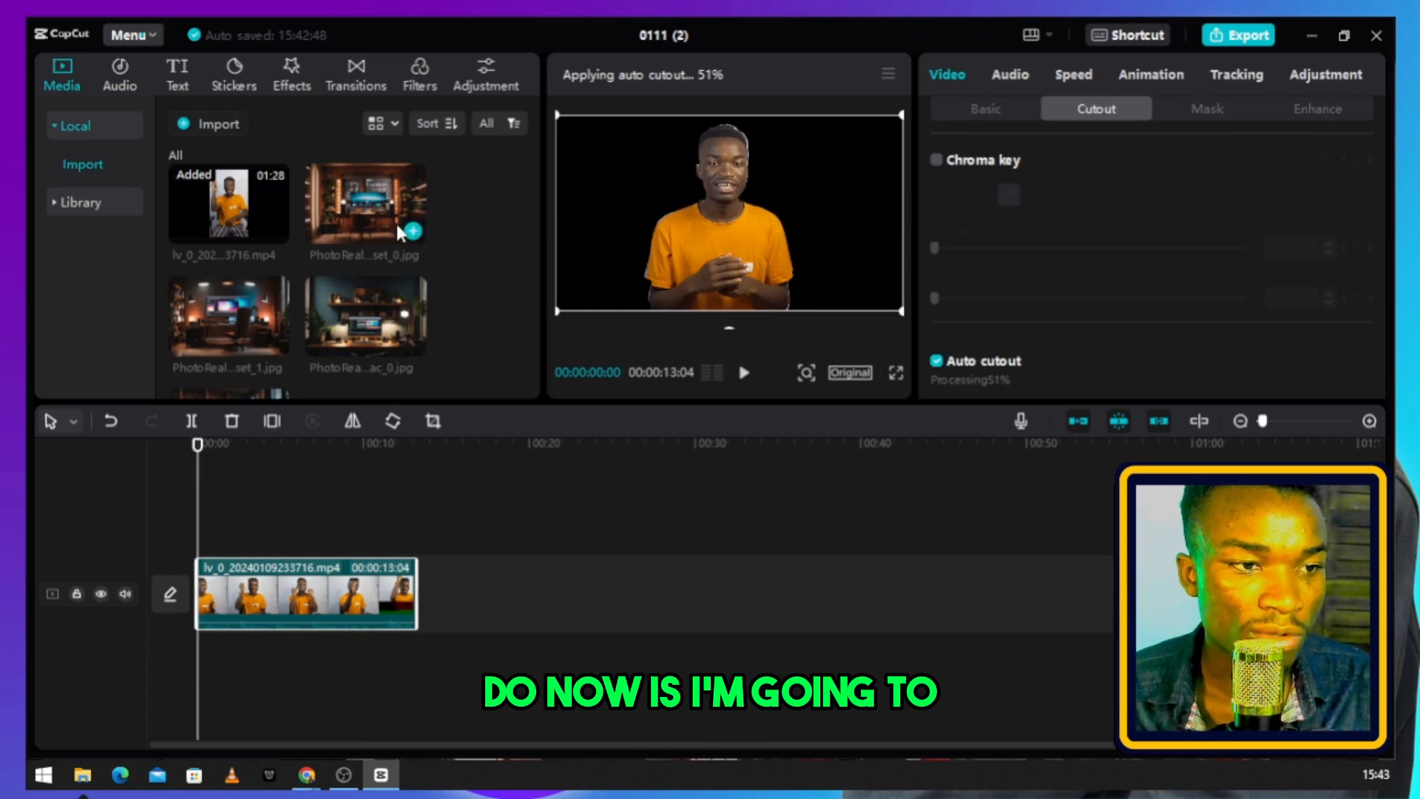
{"action": "left_click_drag", "start_coordinate": [373, 196], "coordinate": [194, 620]}
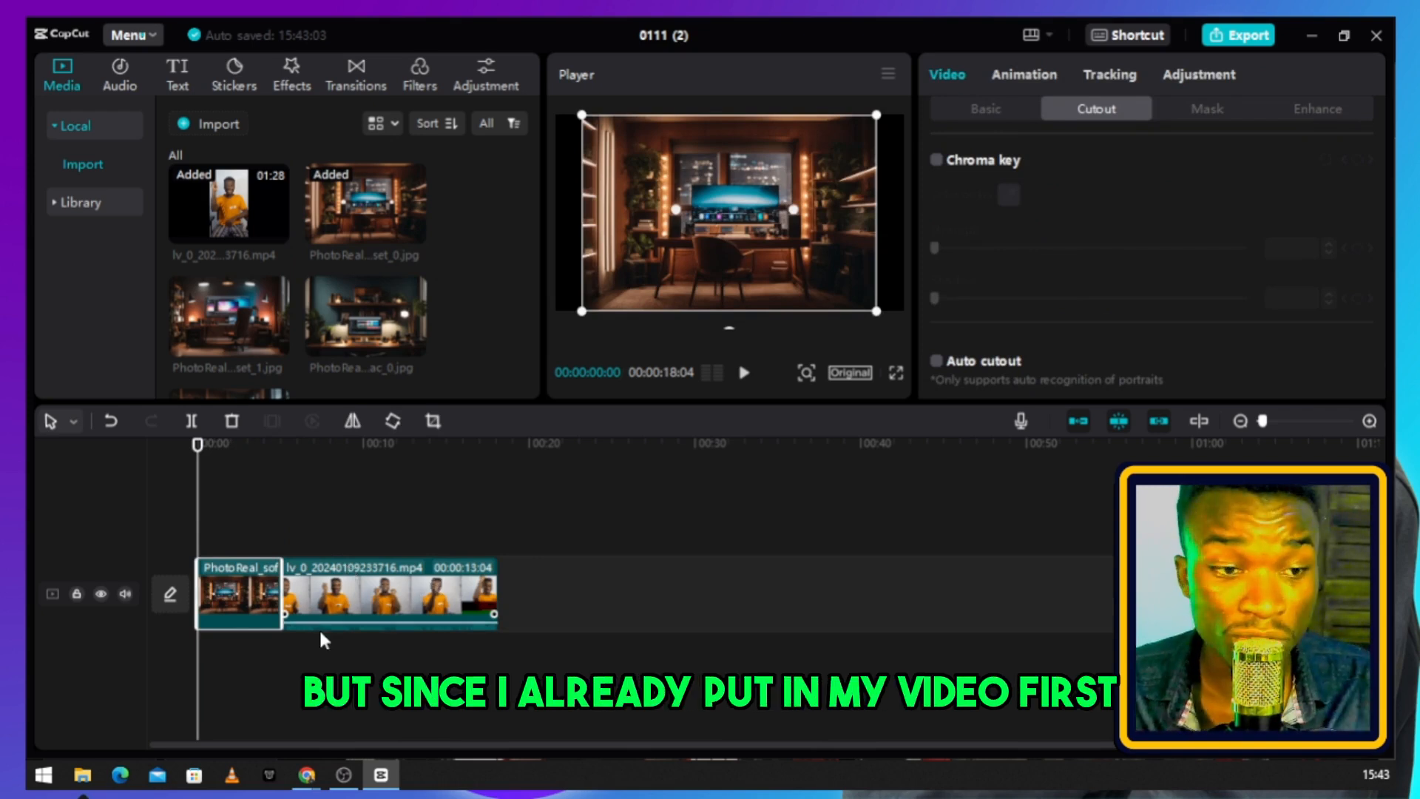
{"action": "left_click_drag", "start_coordinate": [363, 614], "coordinate": [278, 545]}
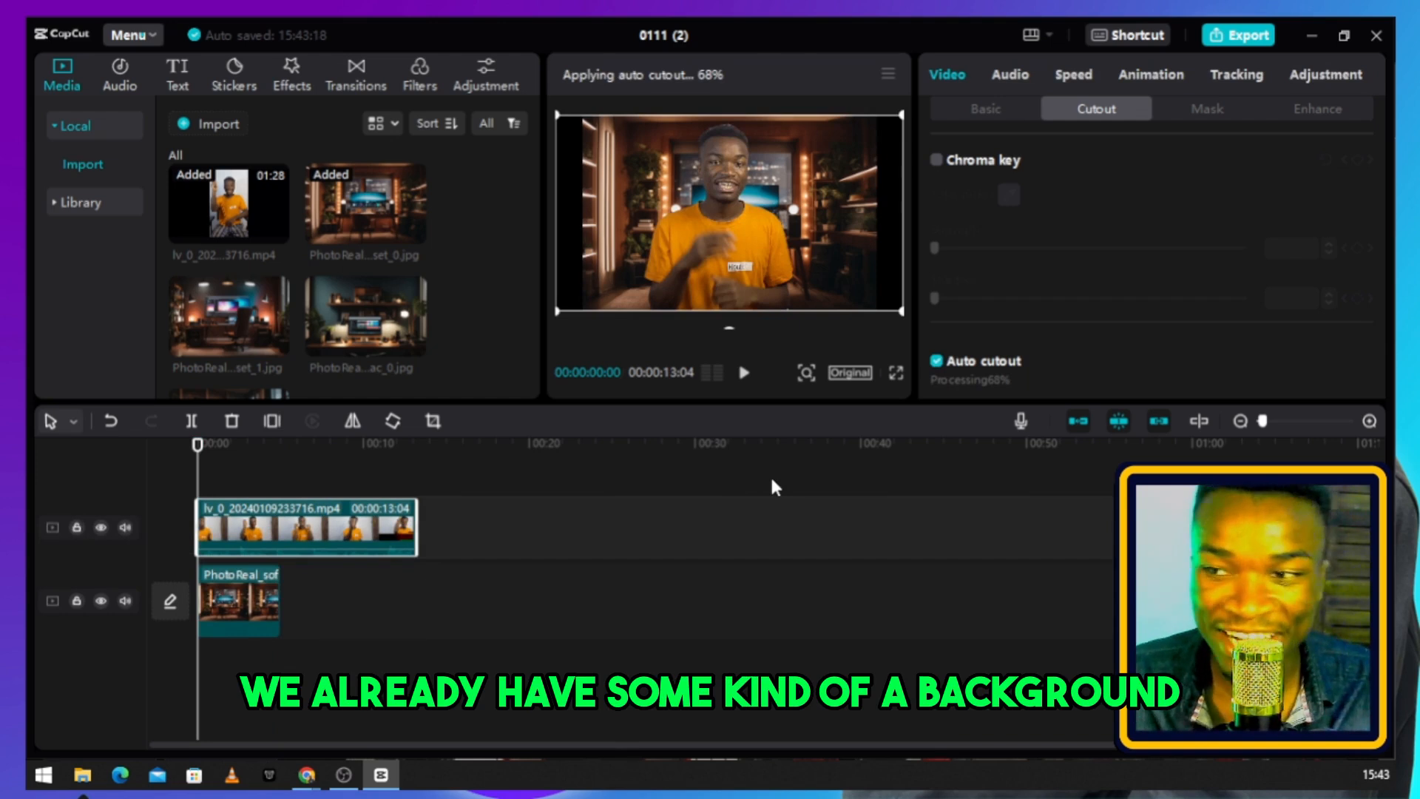
Enlarge and reposition the background image so it fills the frame behind the speaker, and play the composite to check it.
{"action": "left_click", "coordinate": [238, 612]}
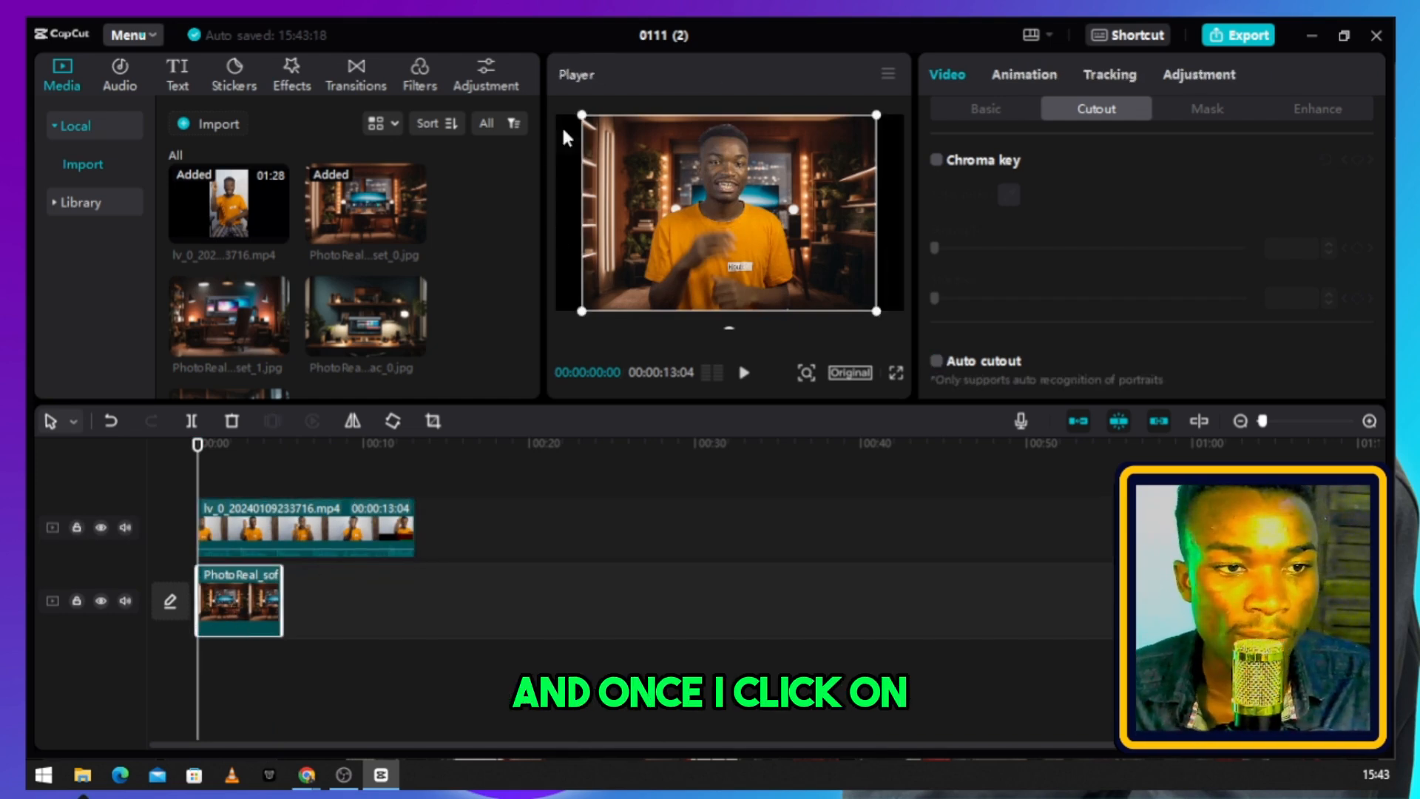
{"action": "left_click_drag", "start_coordinate": [584, 119], "coordinate": [562, 112]}
{"action": "left_click_drag", "start_coordinate": [901, 333], "coordinate": [924, 349]}
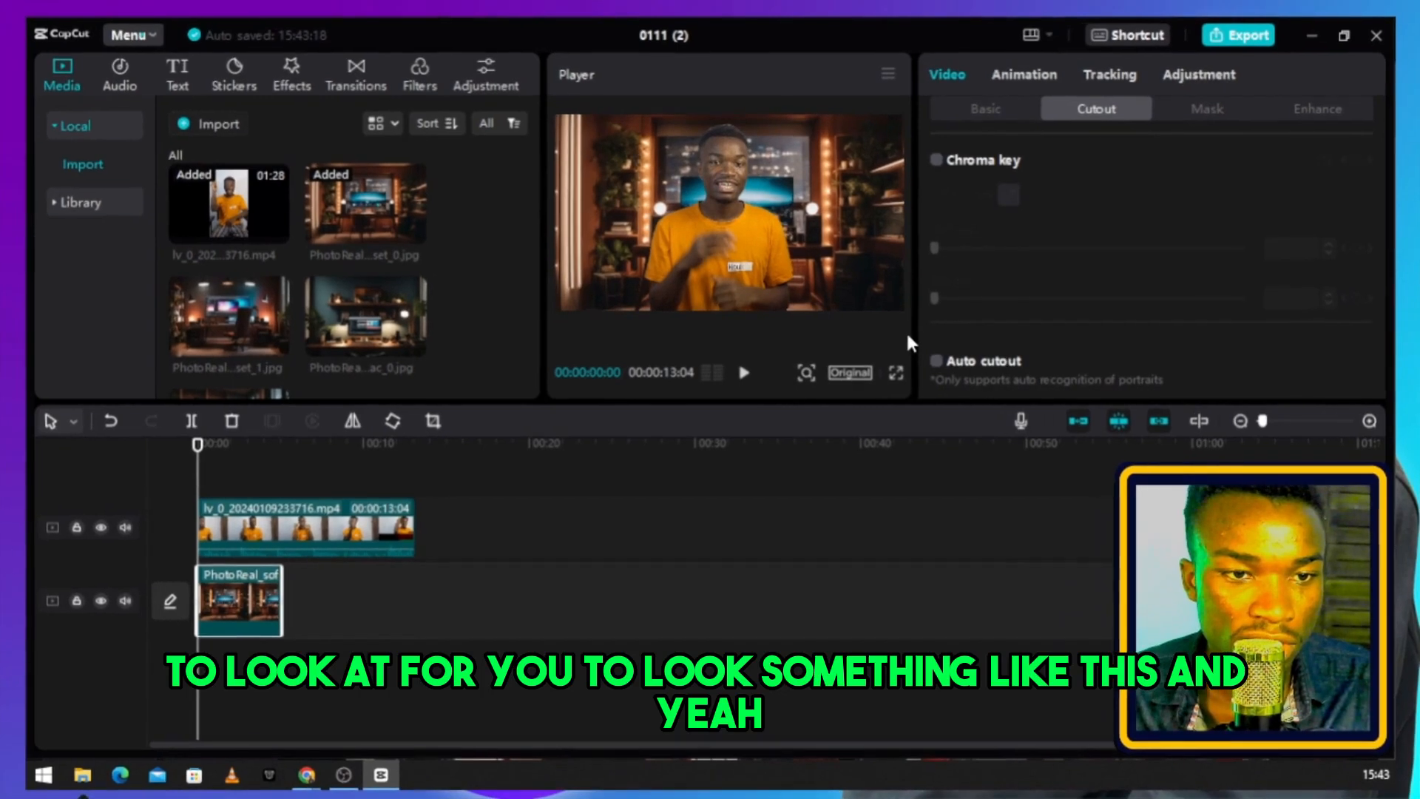
{"action": "left_click_drag", "start_coordinate": [819, 269], "coordinate": [830, 234]}
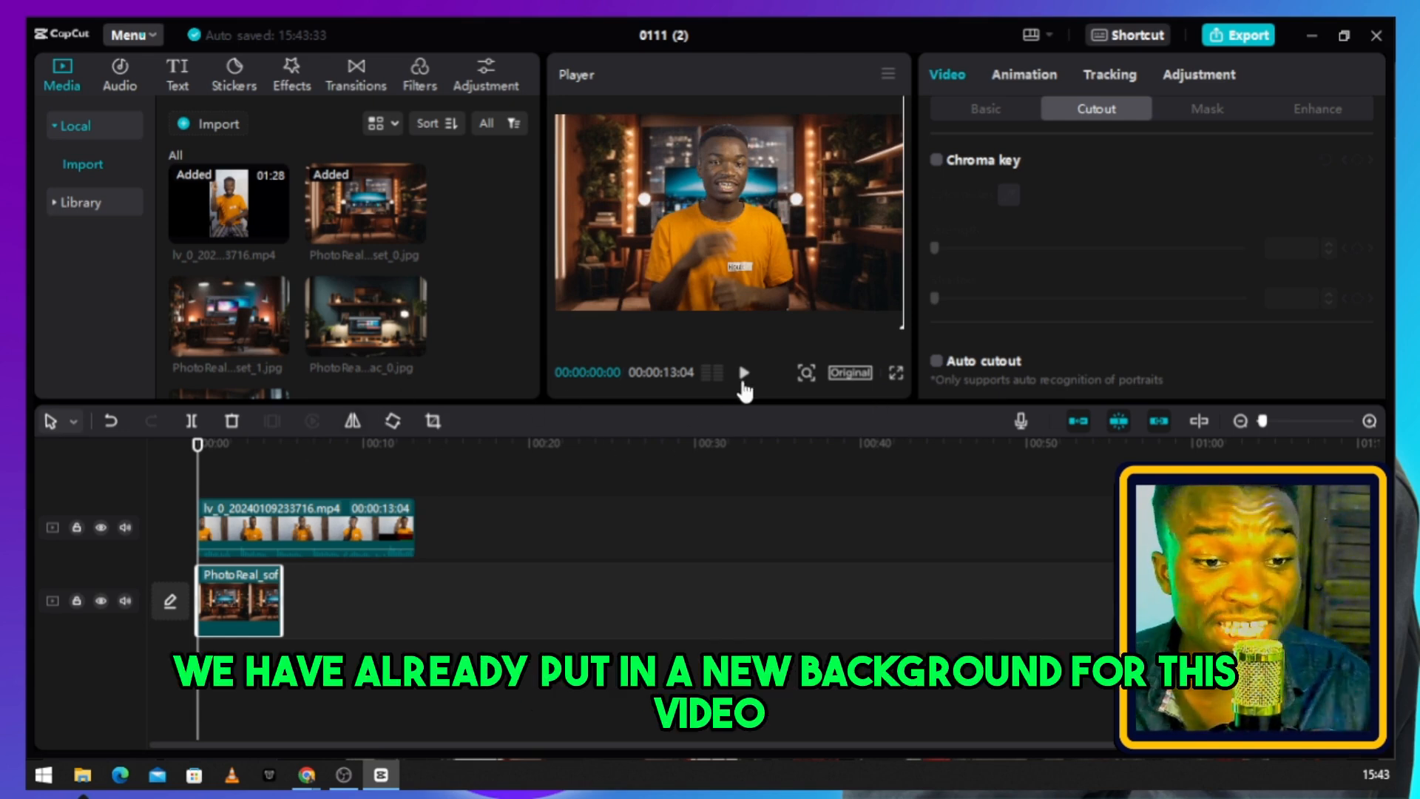
{"action": "left_click", "coordinate": [745, 374]}
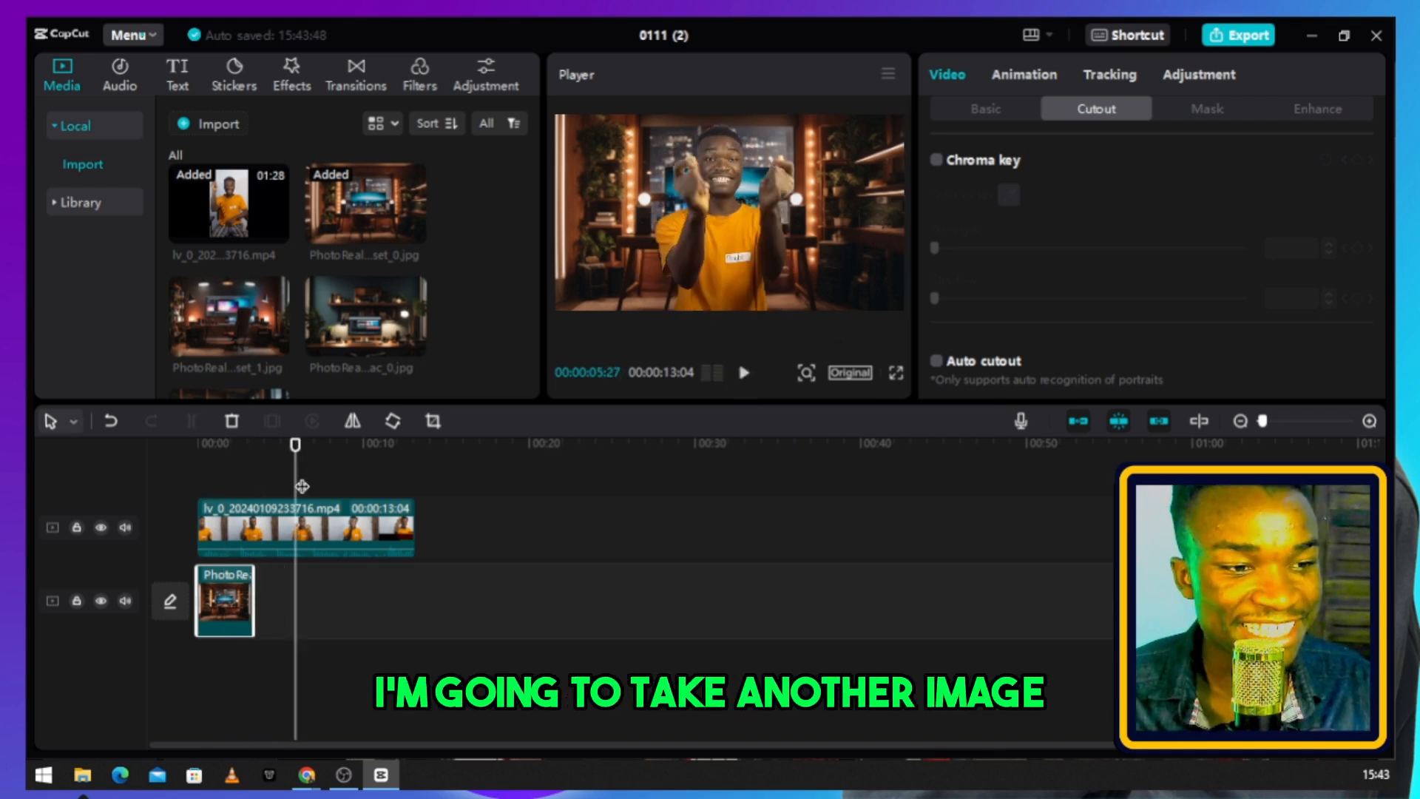
Split the cut-out video at 00:00:03:09 and add the PhotoReal image ending in ac_0 there as the second background.
{"action": "left_click", "coordinate": [252, 447]}
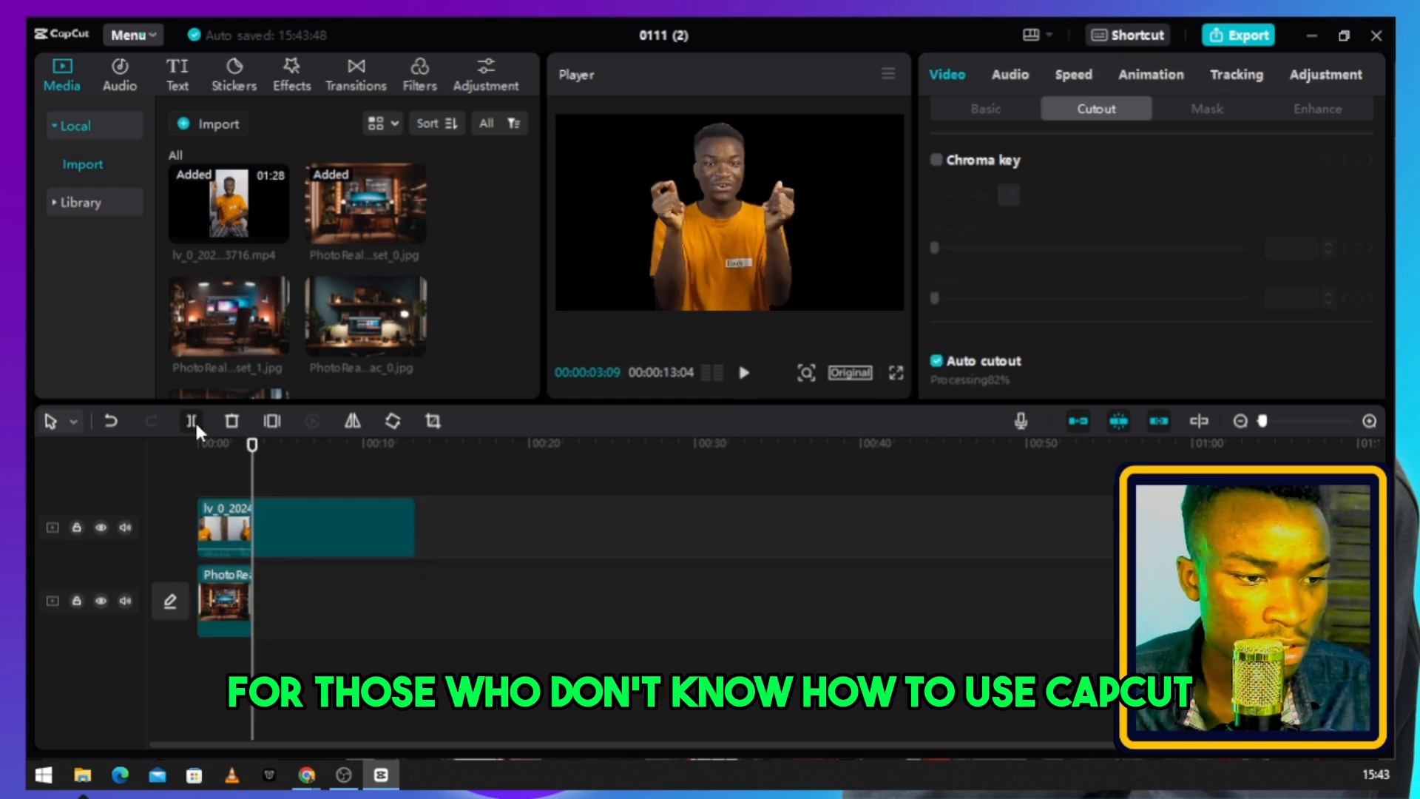
{"action": "left_click", "coordinate": [191, 421]}
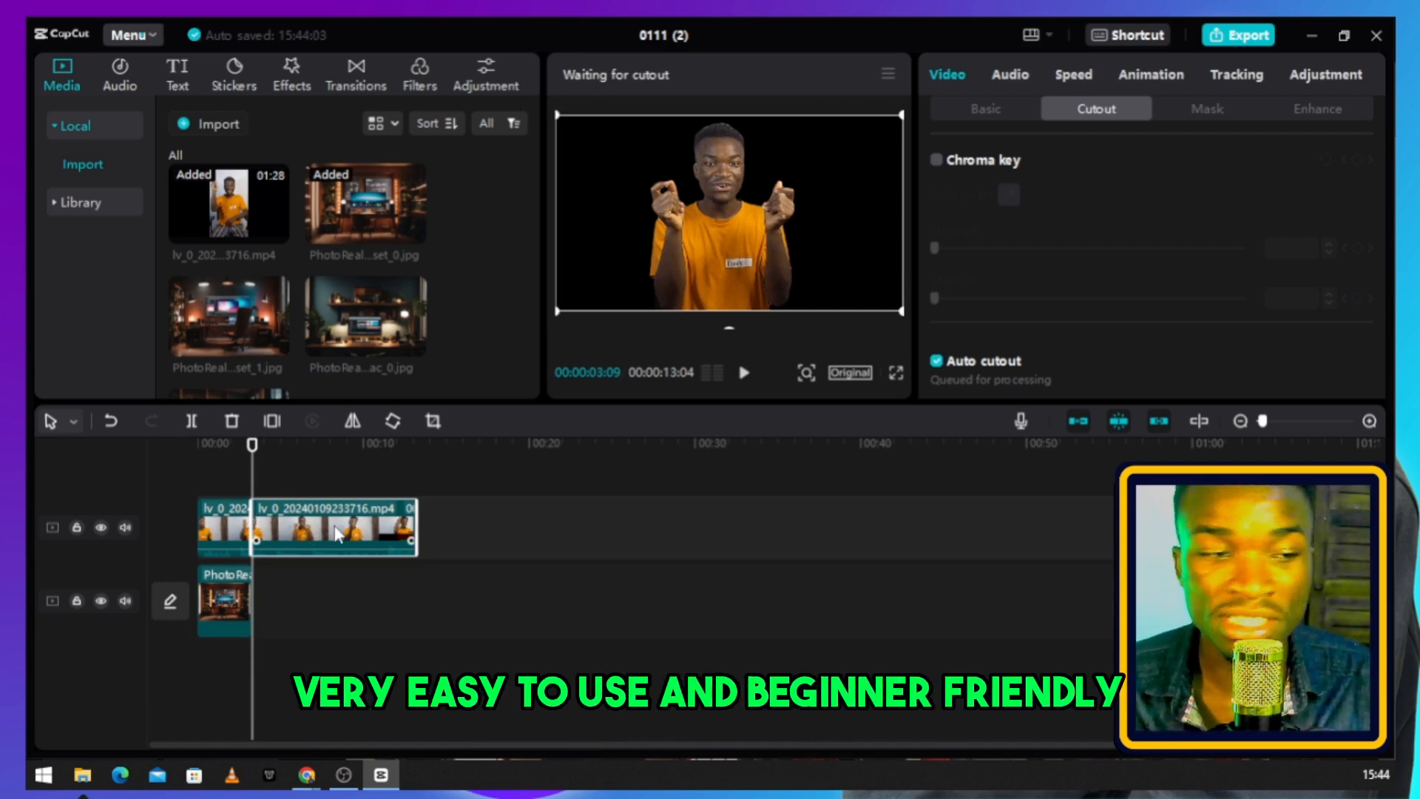
{"action": "mouse_move", "coordinate": [262, 335]}
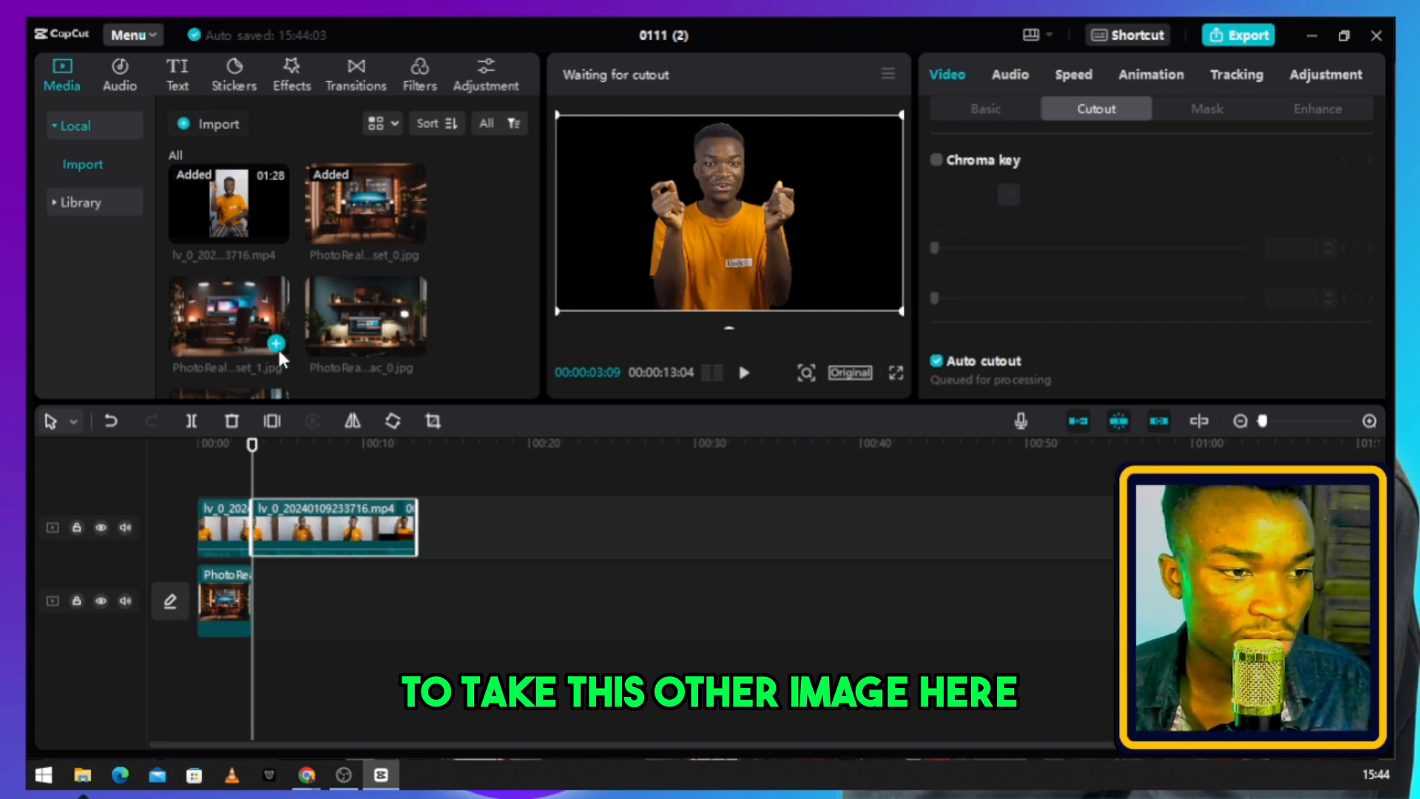
{"action": "left_click", "coordinate": [413, 345]}
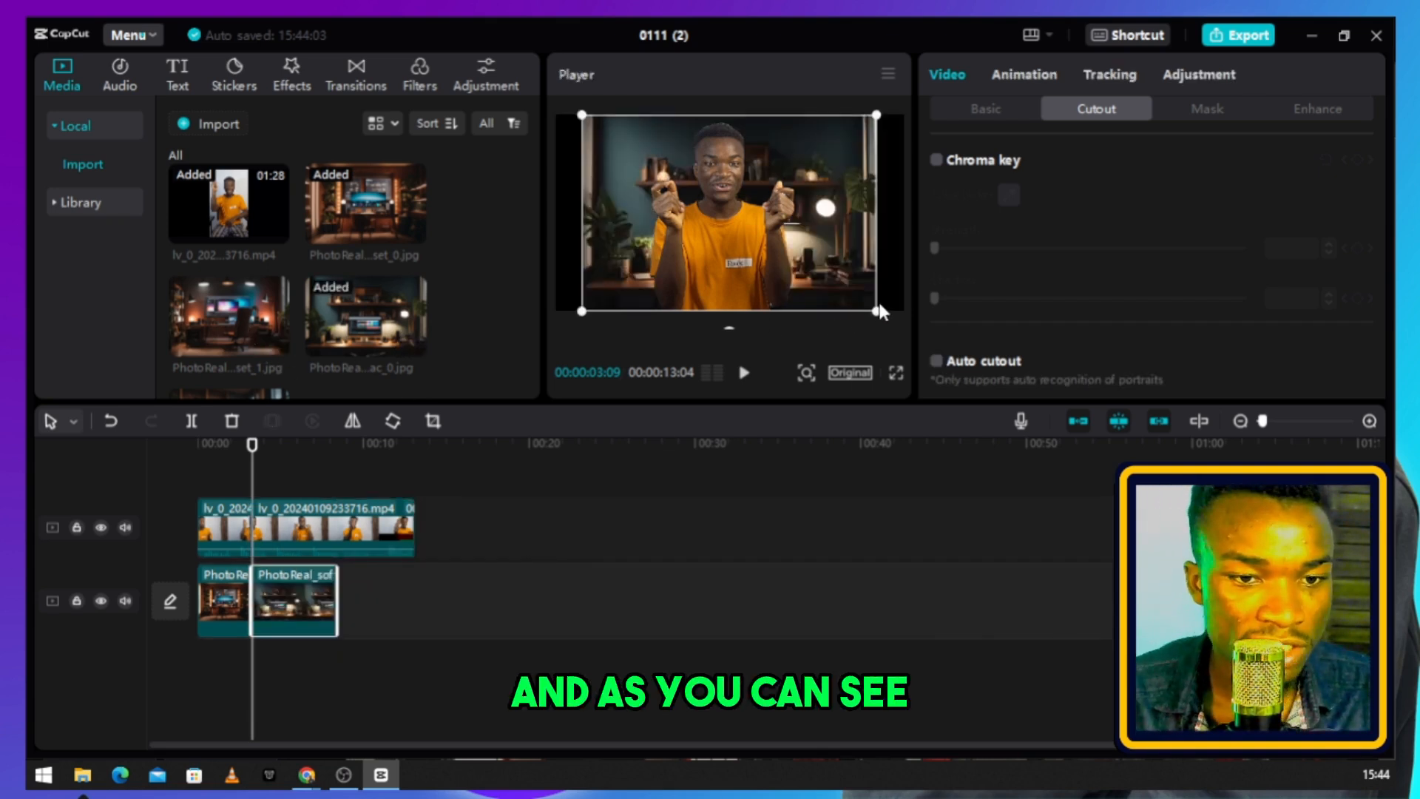
Enlarge the second background image to fill the whole frame and adjust its vertical position behind the speaker.
{"action": "left_click_drag", "start_coordinate": [878, 311], "coordinate": [890, 319]}
{"action": "left_click_drag", "start_coordinate": [899, 106], "coordinate": [938, 86]}
{"action": "left_click_drag", "start_coordinate": [867, 222], "coordinate": [870, 194]}
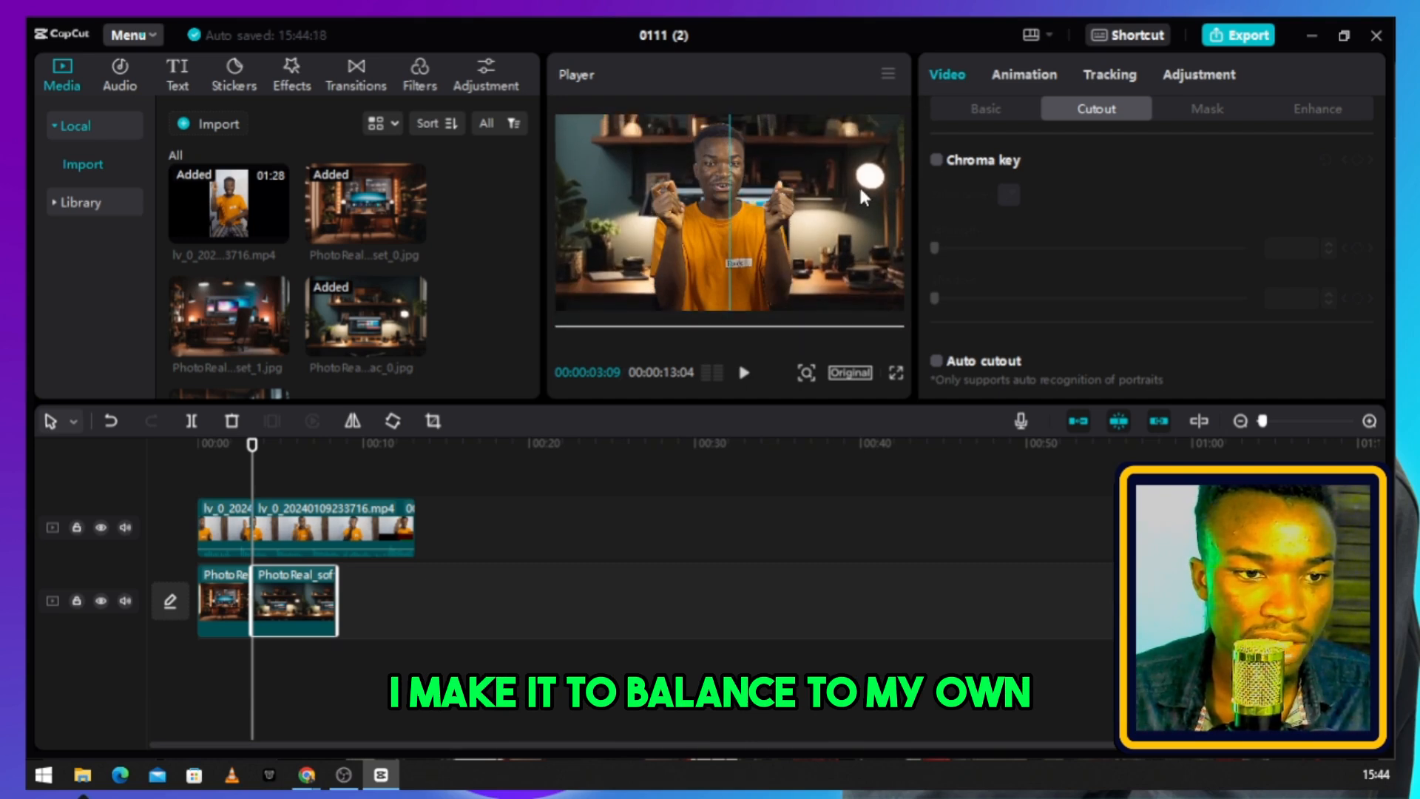
{"action": "left_click", "coordinate": [732, 237]}
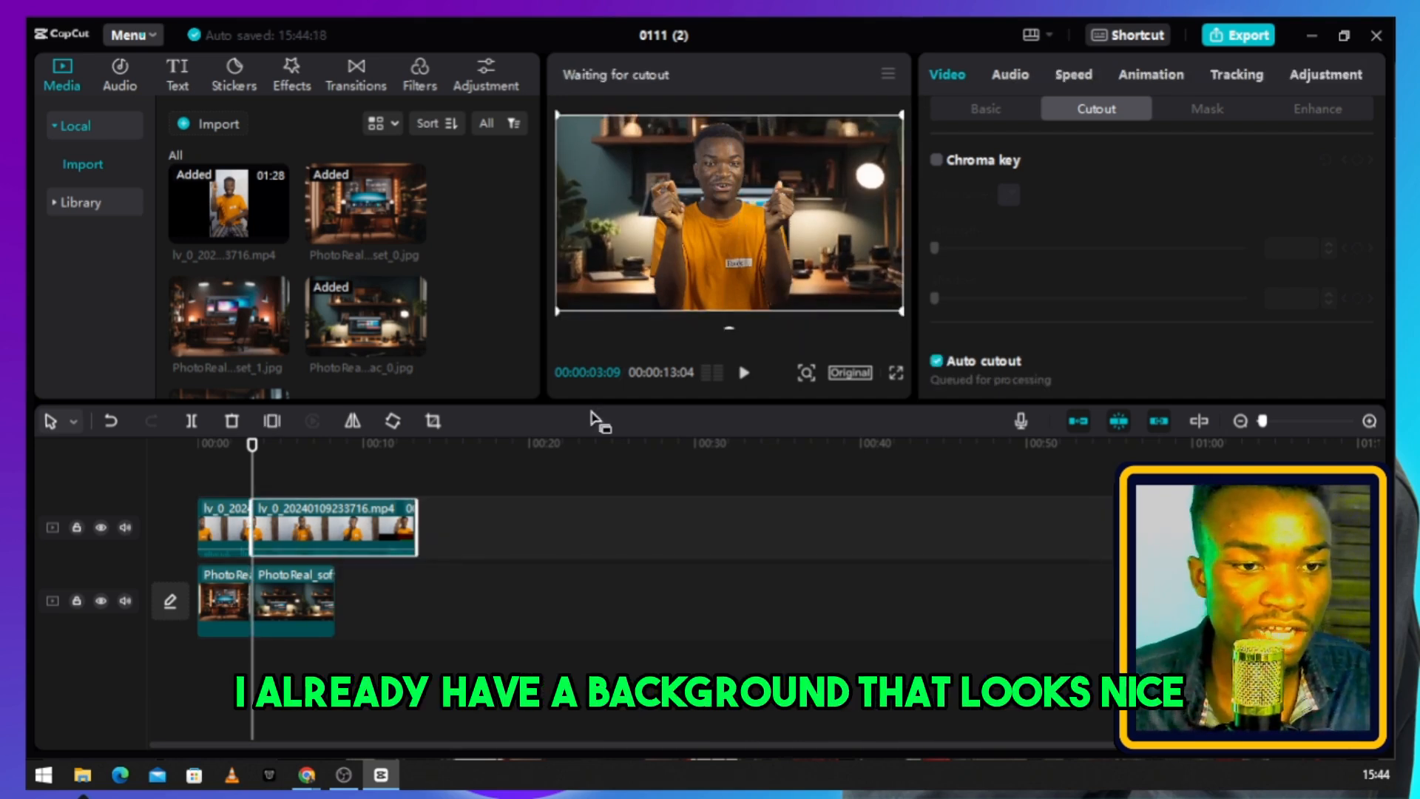
Play the video over the second background, and return the playhead to the start of the timeline.
{"action": "left_click", "coordinate": [744, 373]}
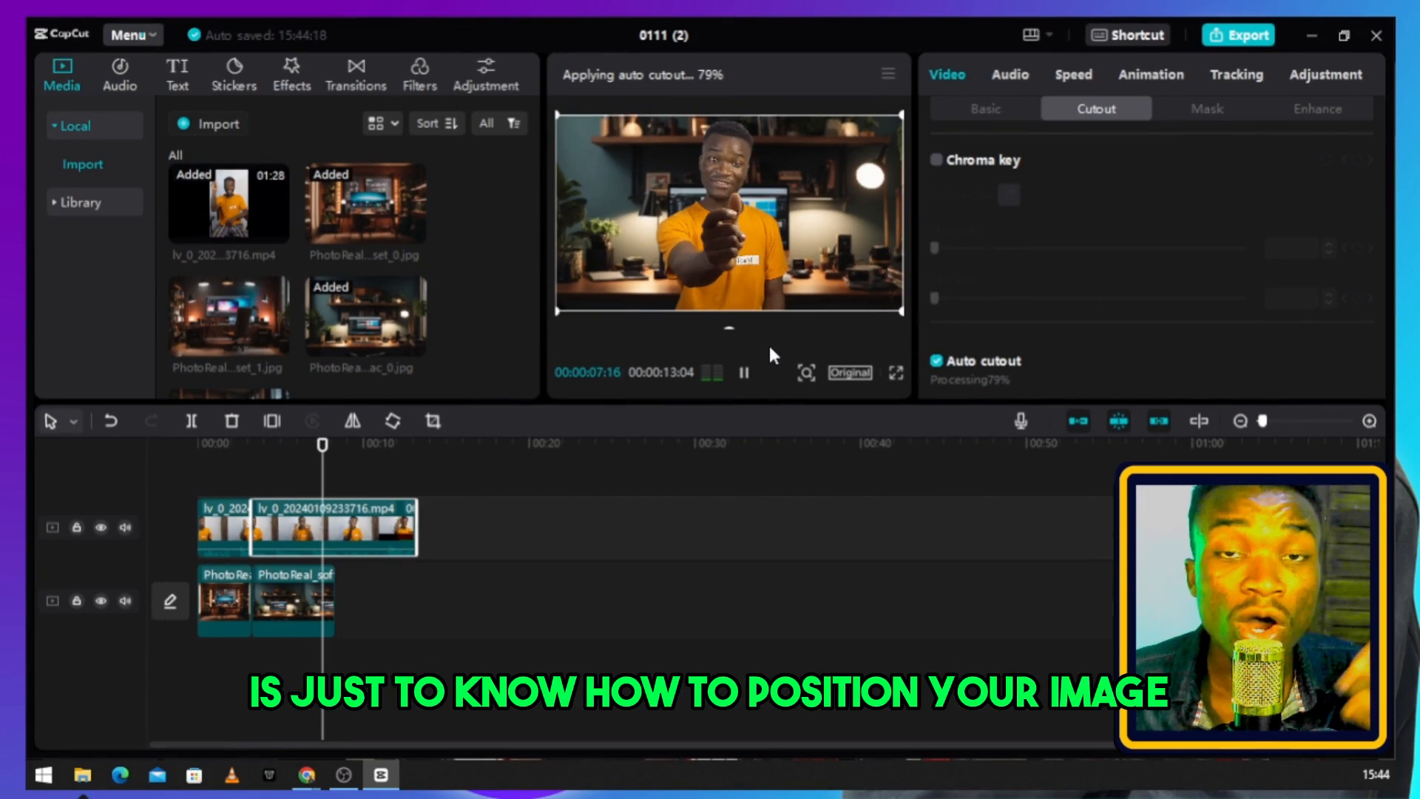
{"action": "left_click", "coordinate": [743, 374]}
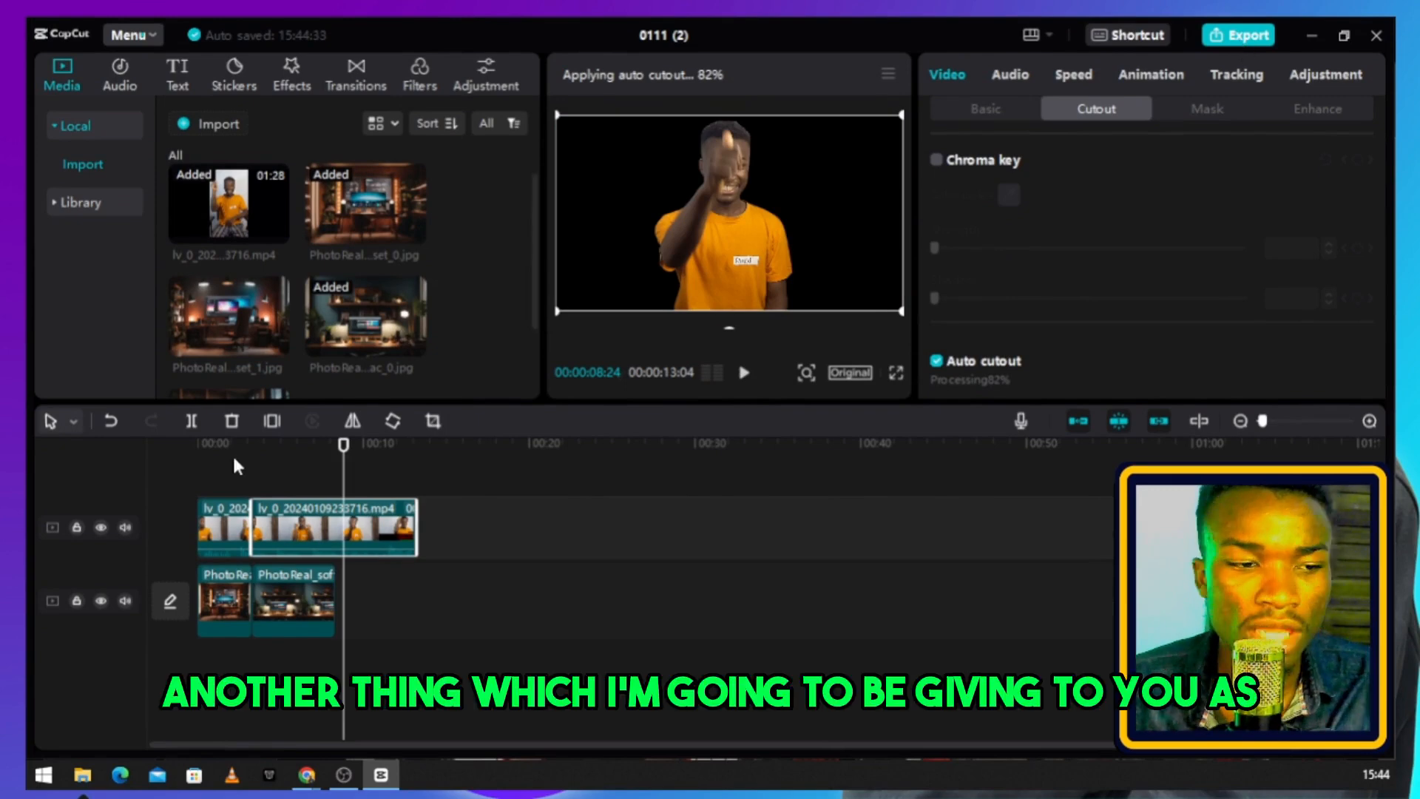
{"action": "left_click", "coordinate": [191, 481]}
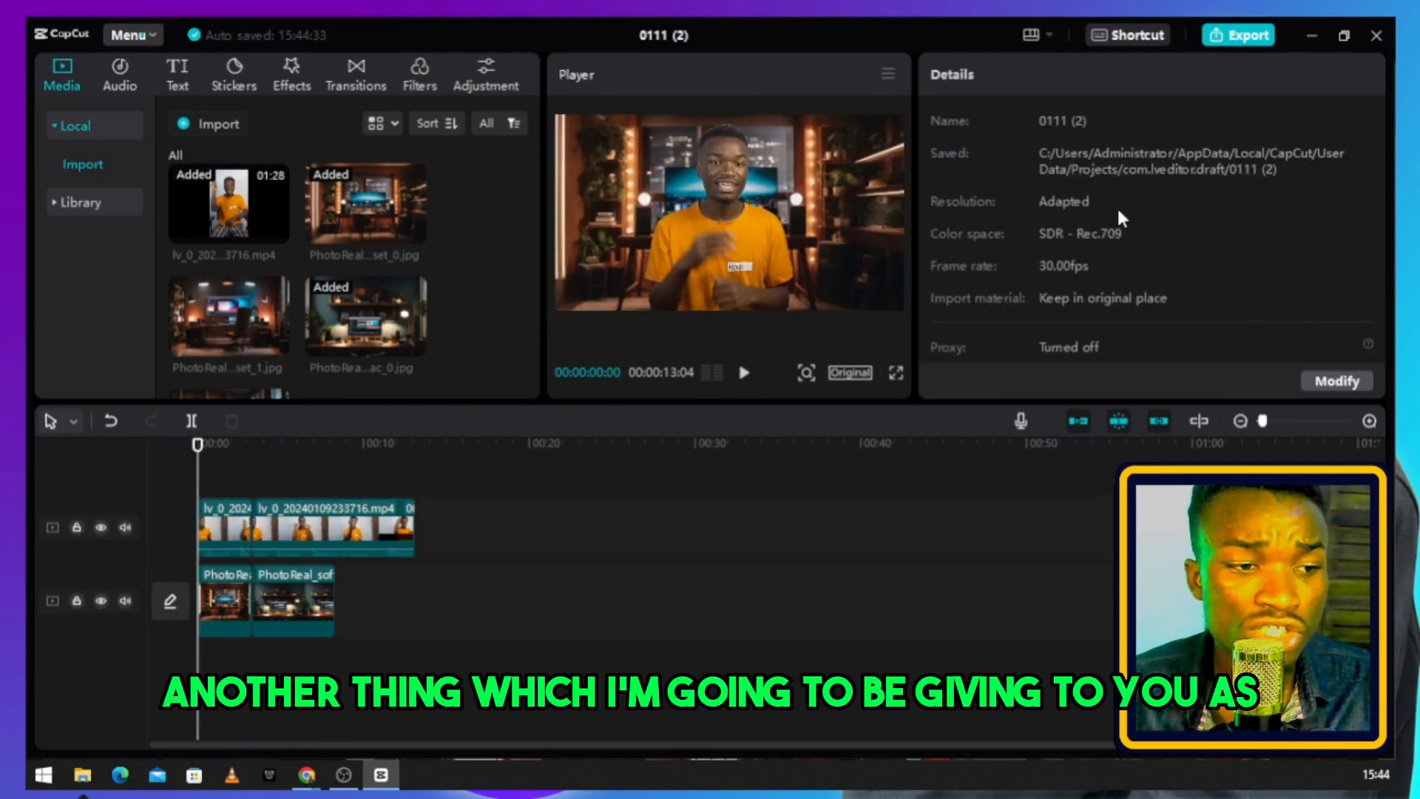
Switch to Leonardo.Ai in the browser and review the generated backgrounds and the "modern youtube setup" prompt's wall backdrop and lighting wording.
{"action": "left_click", "coordinate": [1312, 36]}
{"action": "scroll", "coordinate": [898, 431], "scroll_direction": "down", "scroll_amount": 1}
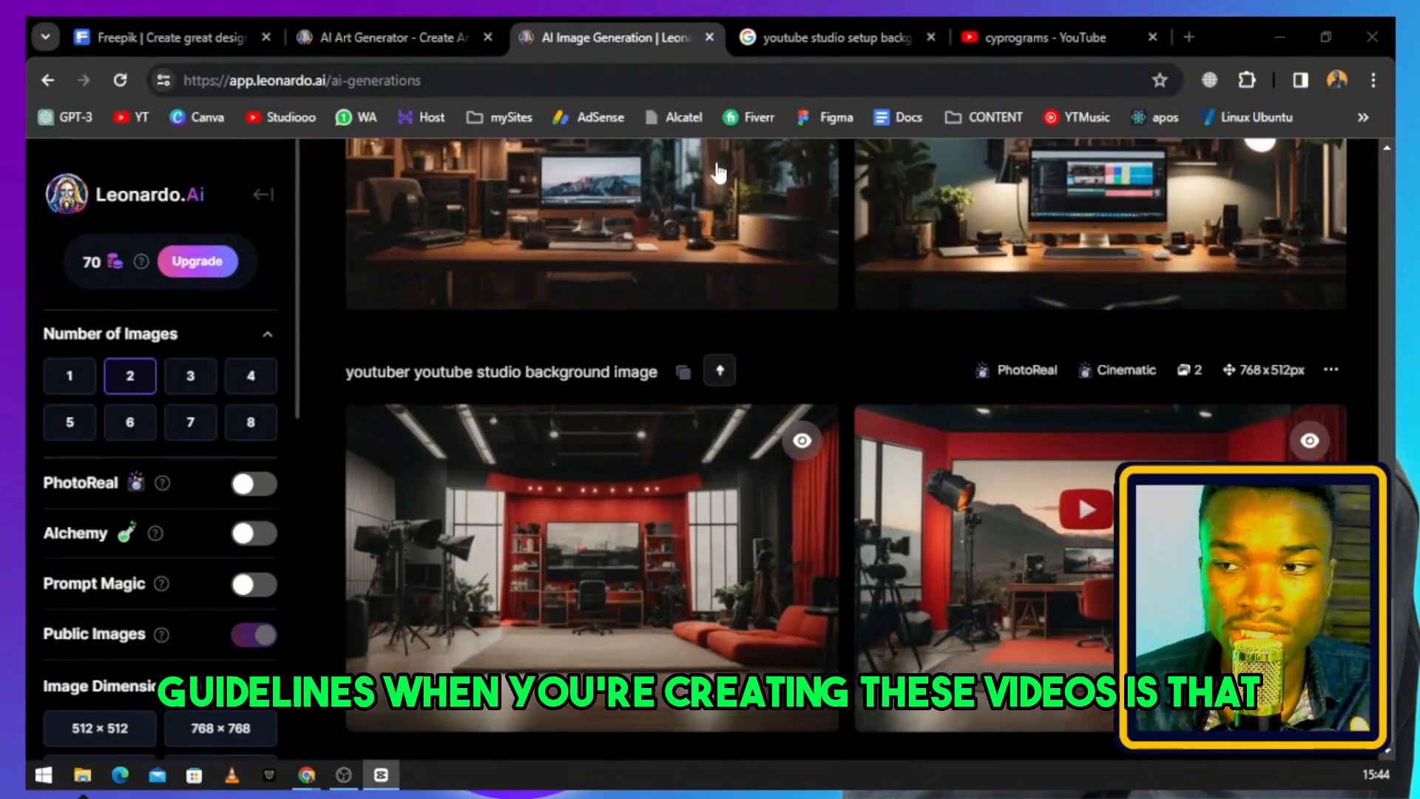
{"action": "left_click", "coordinate": [423, 43]}
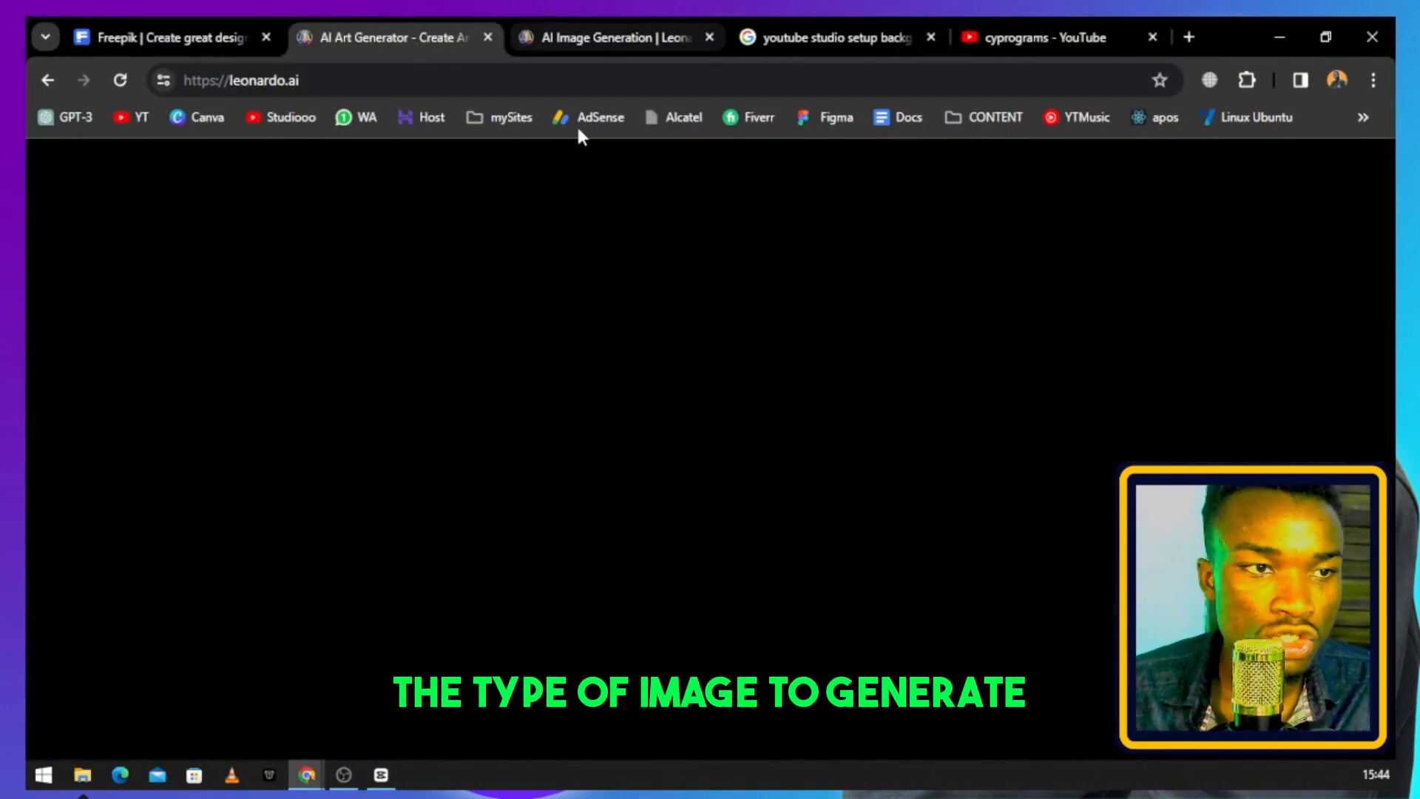
{"action": "left_click", "coordinate": [612, 38]}
{"action": "scroll", "coordinate": [901, 390], "scroll_direction": "down", "scroll_amount": 5}
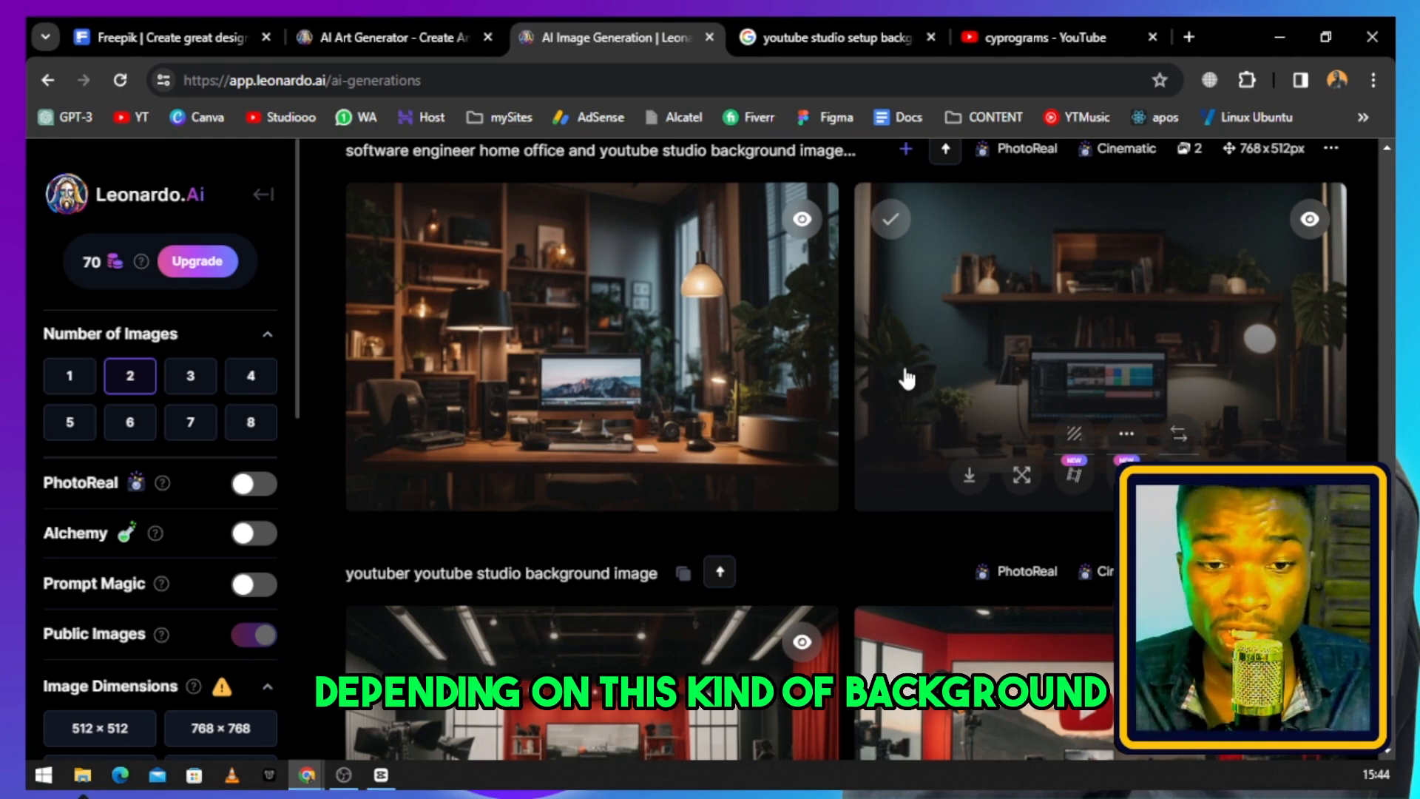
{"action": "scroll", "coordinate": [907, 378], "scroll_direction": "up", "scroll_amount": 10}
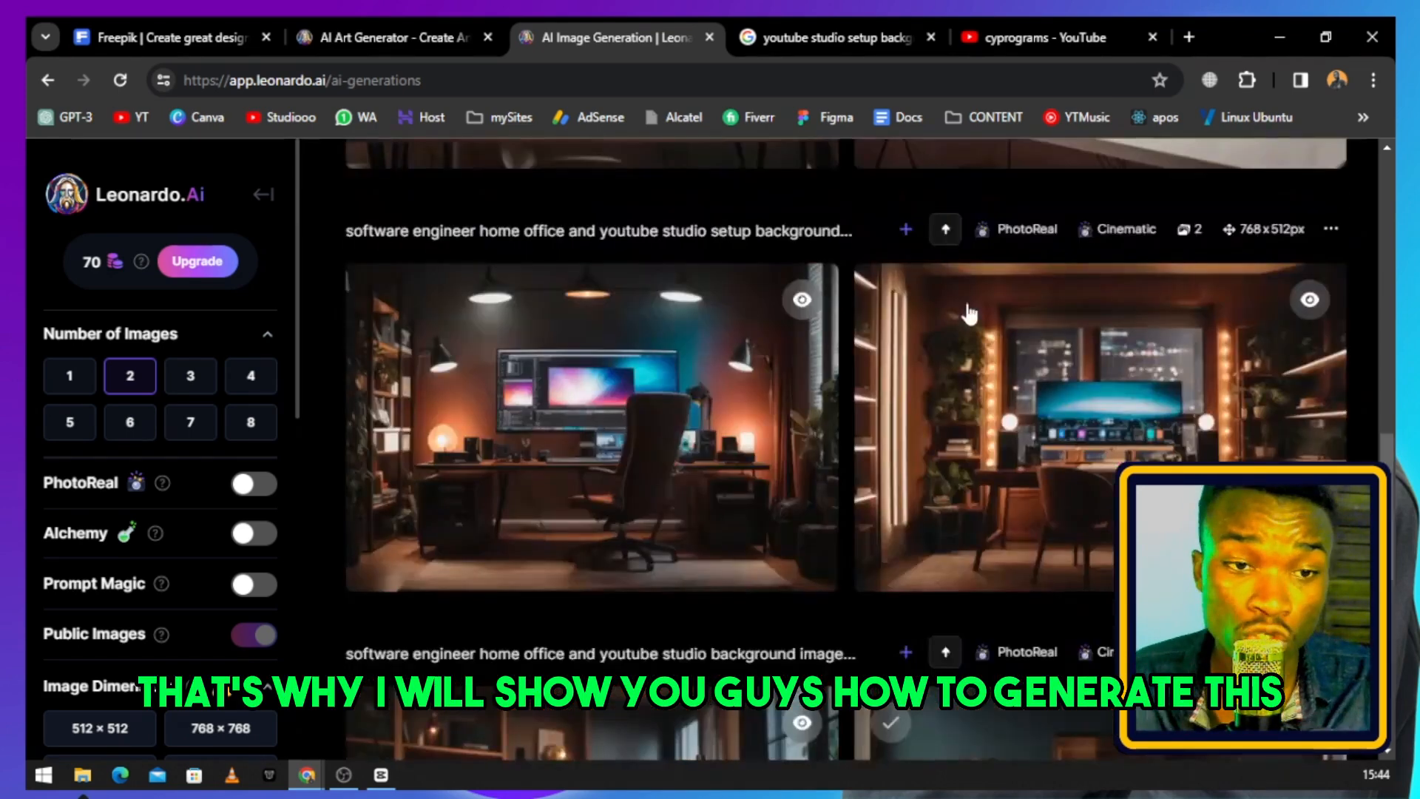
{"action": "scroll", "coordinate": [958, 316], "scroll_direction": "up", "scroll_amount": 3}
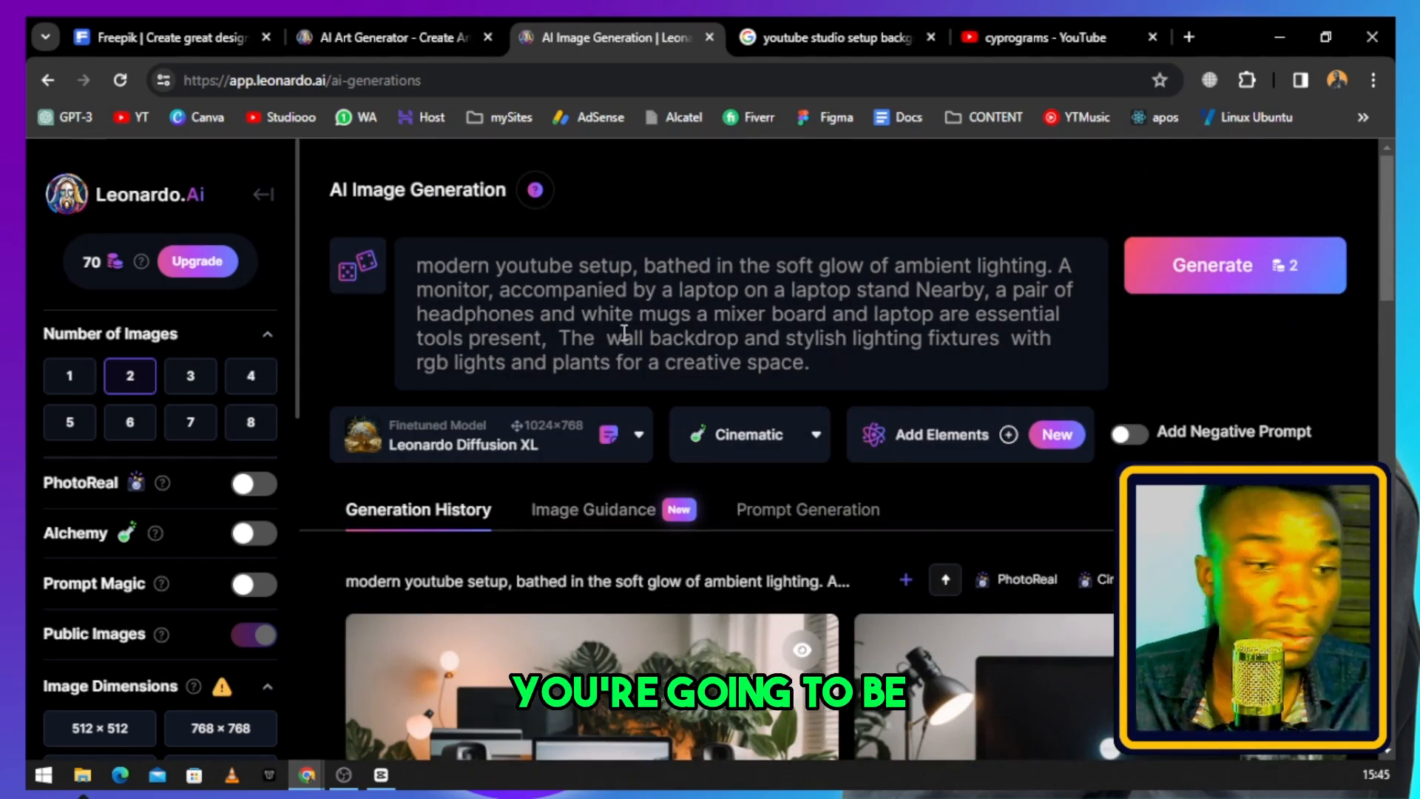
{"action": "left_click_drag", "start_coordinate": [608, 337], "coordinate": [979, 350]}
{"action": "left_click", "coordinate": [856, 345]}
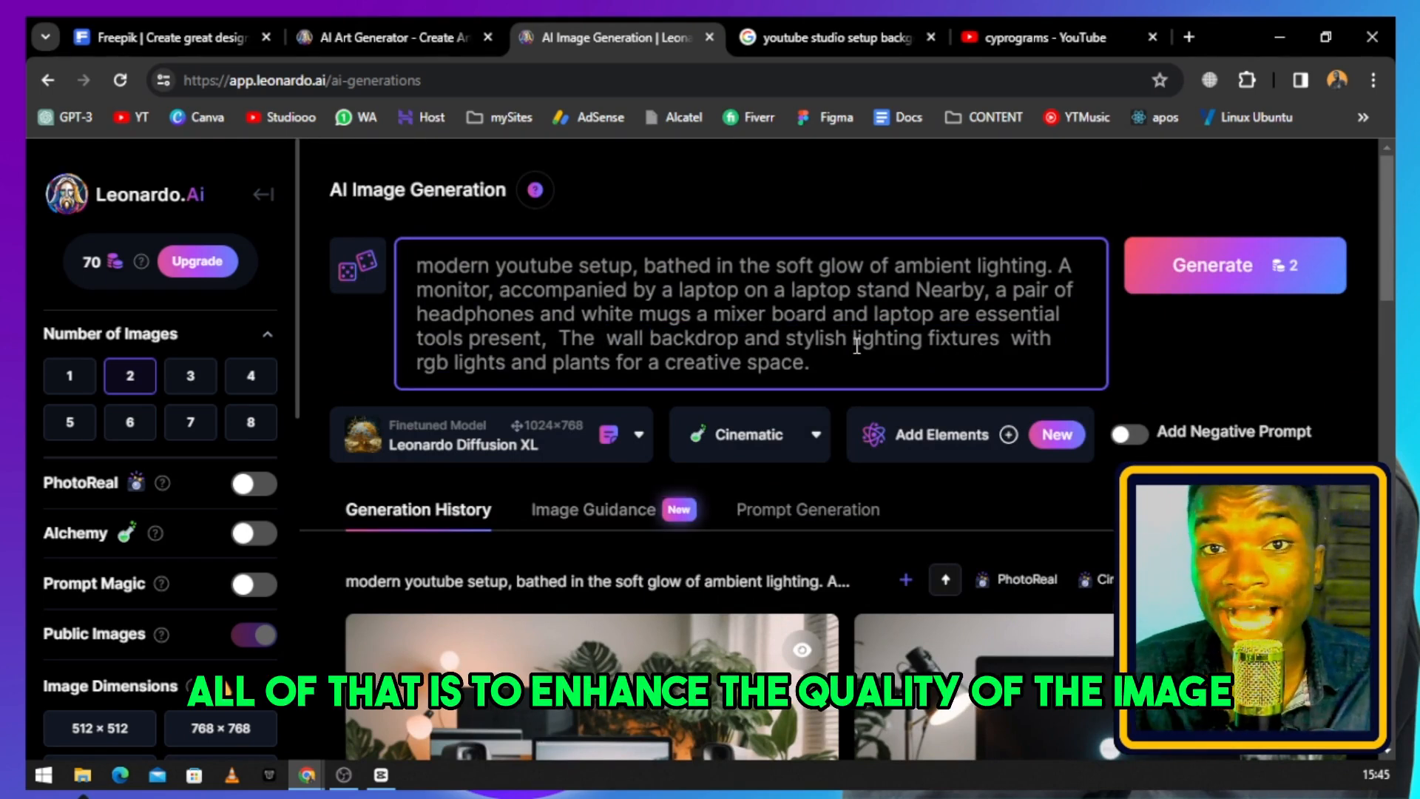
{"action": "scroll", "coordinate": [825, 443], "scroll_direction": "down", "scroll_amount": 5}
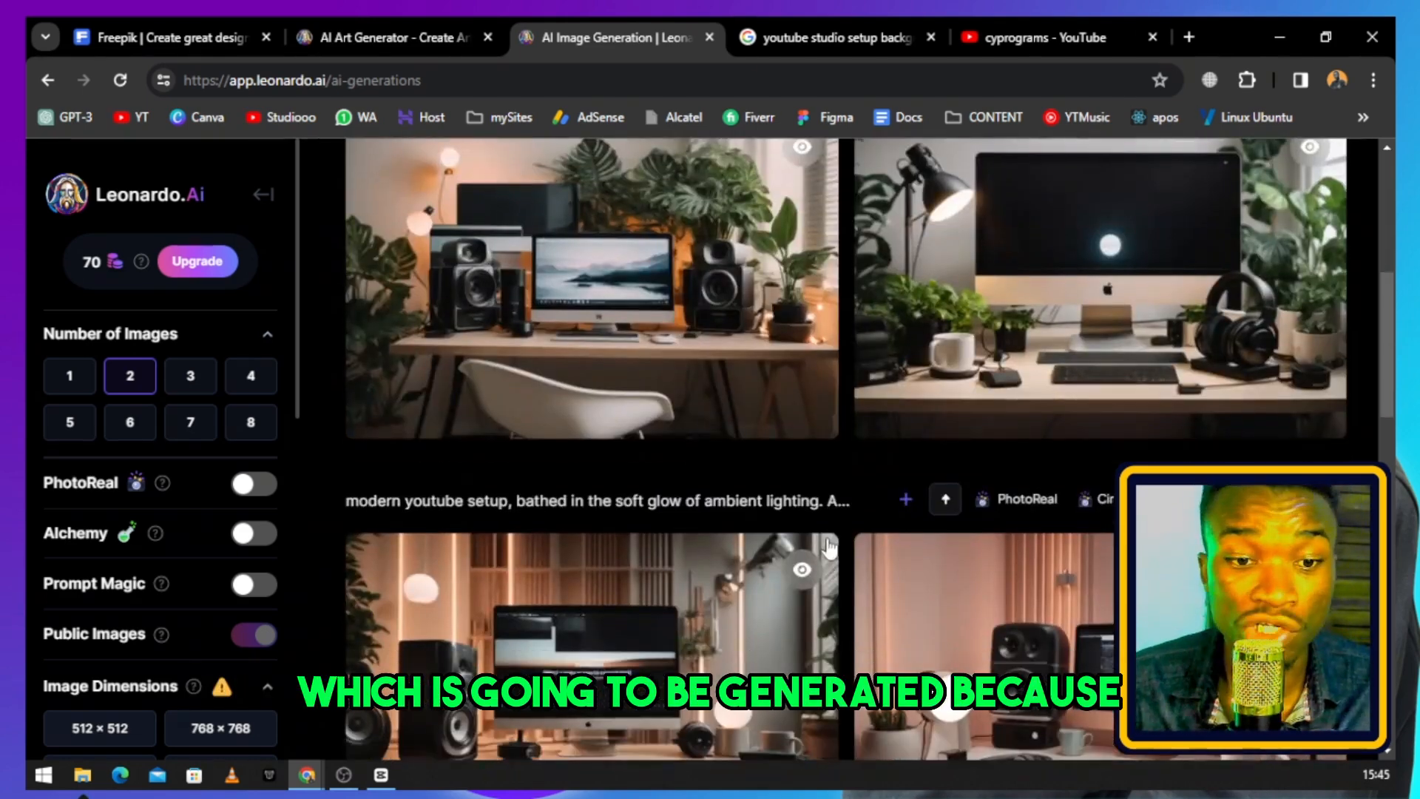
Switch back to CapCut, watch the composited video in full screen, and exit to the editor with playback paused.
{"action": "left_click", "coordinate": [389, 775]}
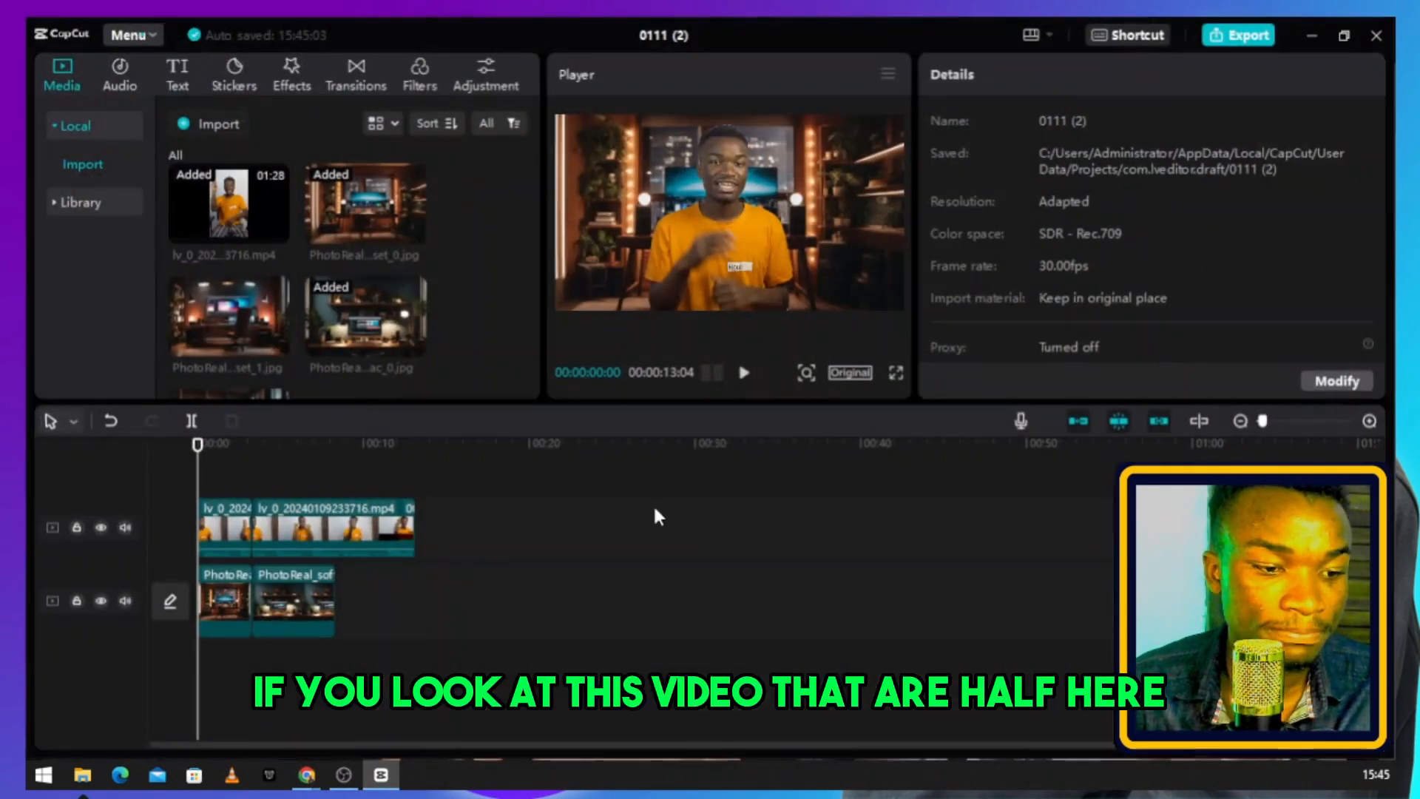
{"action": "left_click", "coordinate": [896, 373]}
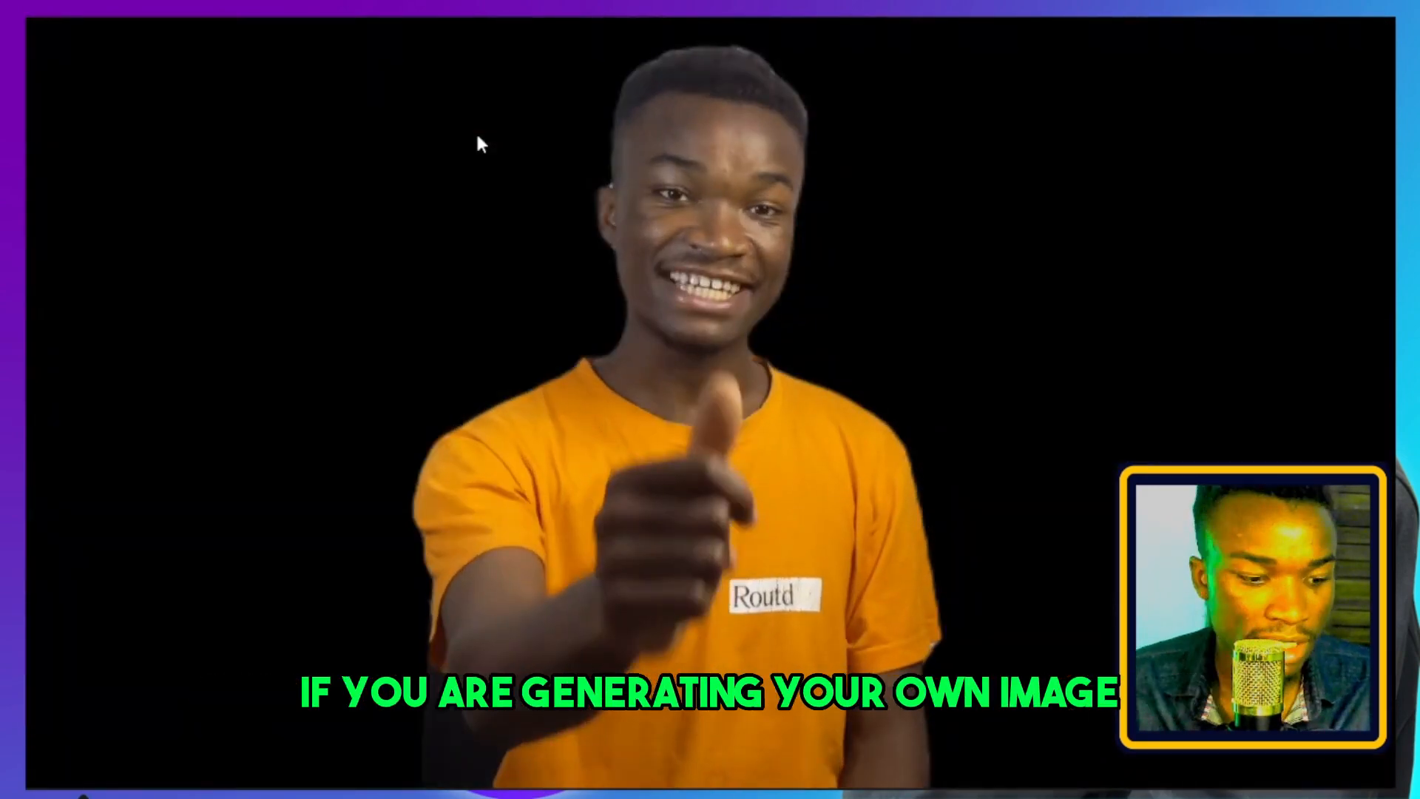
{"action": "key", "text": "Escape"}
{"action": "key", "text": "space"}
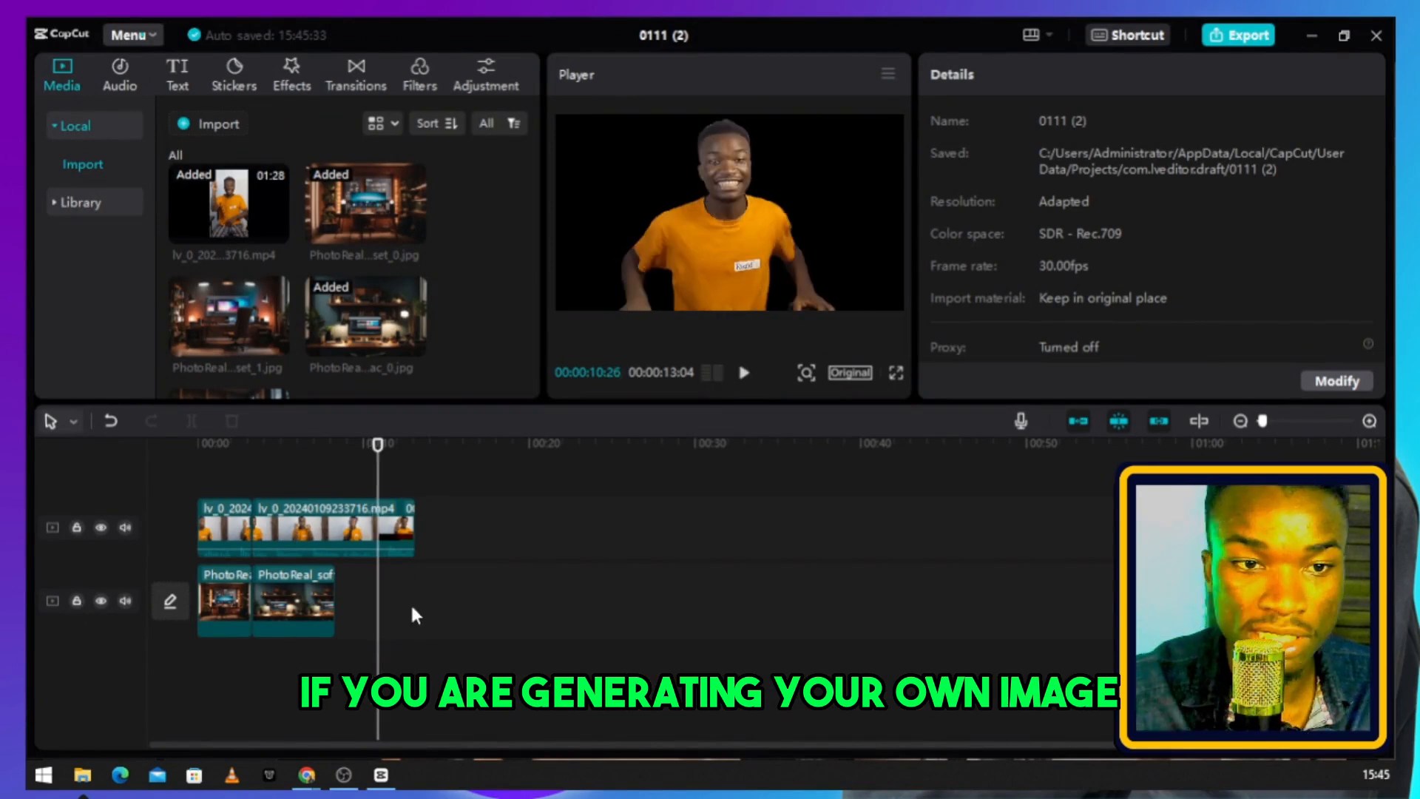
Look through the Leonardo.Ai generated studio images in the browser again, and return to CapCut.
{"action": "mouse_move", "coordinate": [316, 783]}
{"action": "left_click", "coordinate": [414, 688]}
{"action": "scroll", "coordinate": [799, 451], "scroll_direction": "down", "scroll_amount": 5}
{"action": "scroll", "coordinate": [806, 459], "scroll_direction": "down", "scroll_amount": 8}
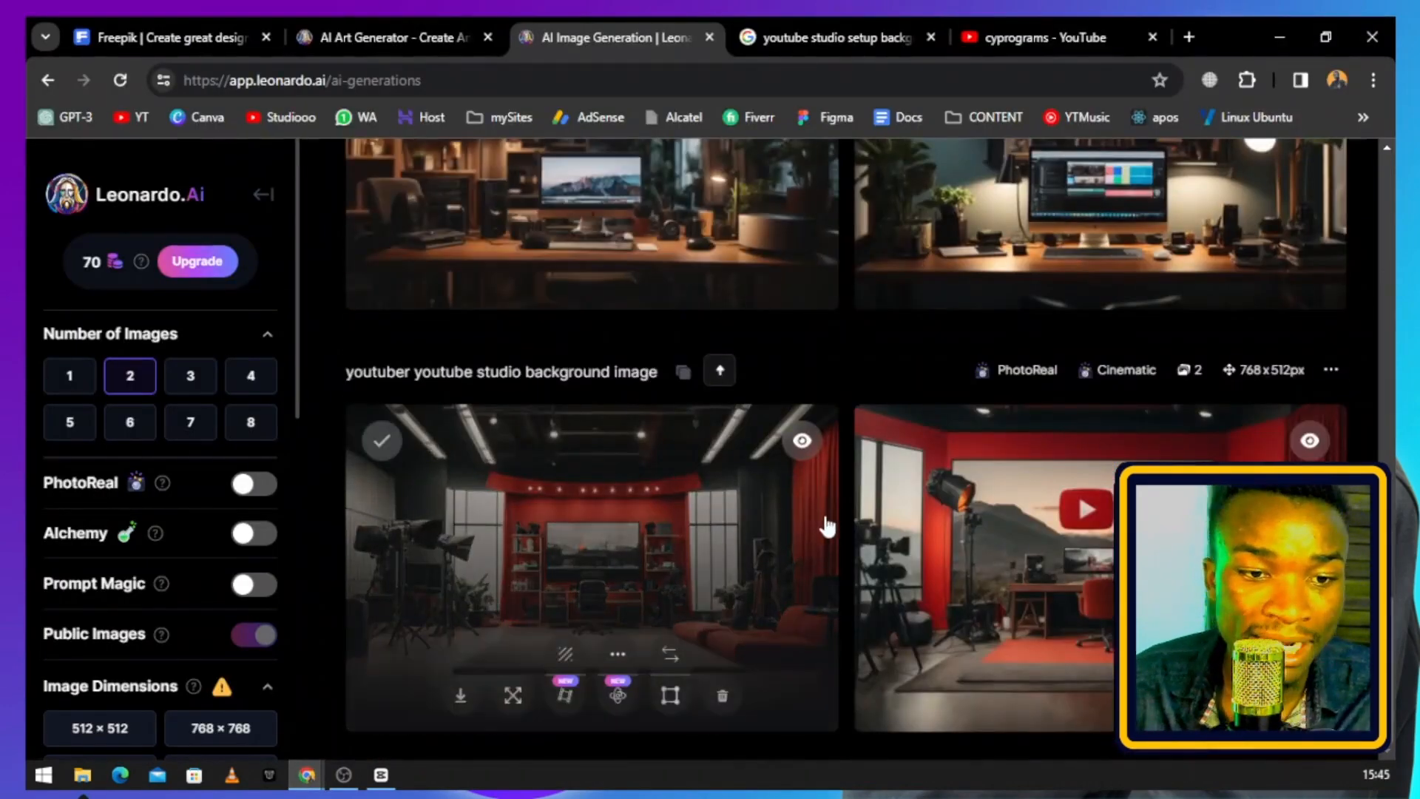
{"action": "scroll", "coordinate": [899, 494], "scroll_direction": "up", "scroll_amount": 8}
{"action": "key", "text": "alt+Tab"}
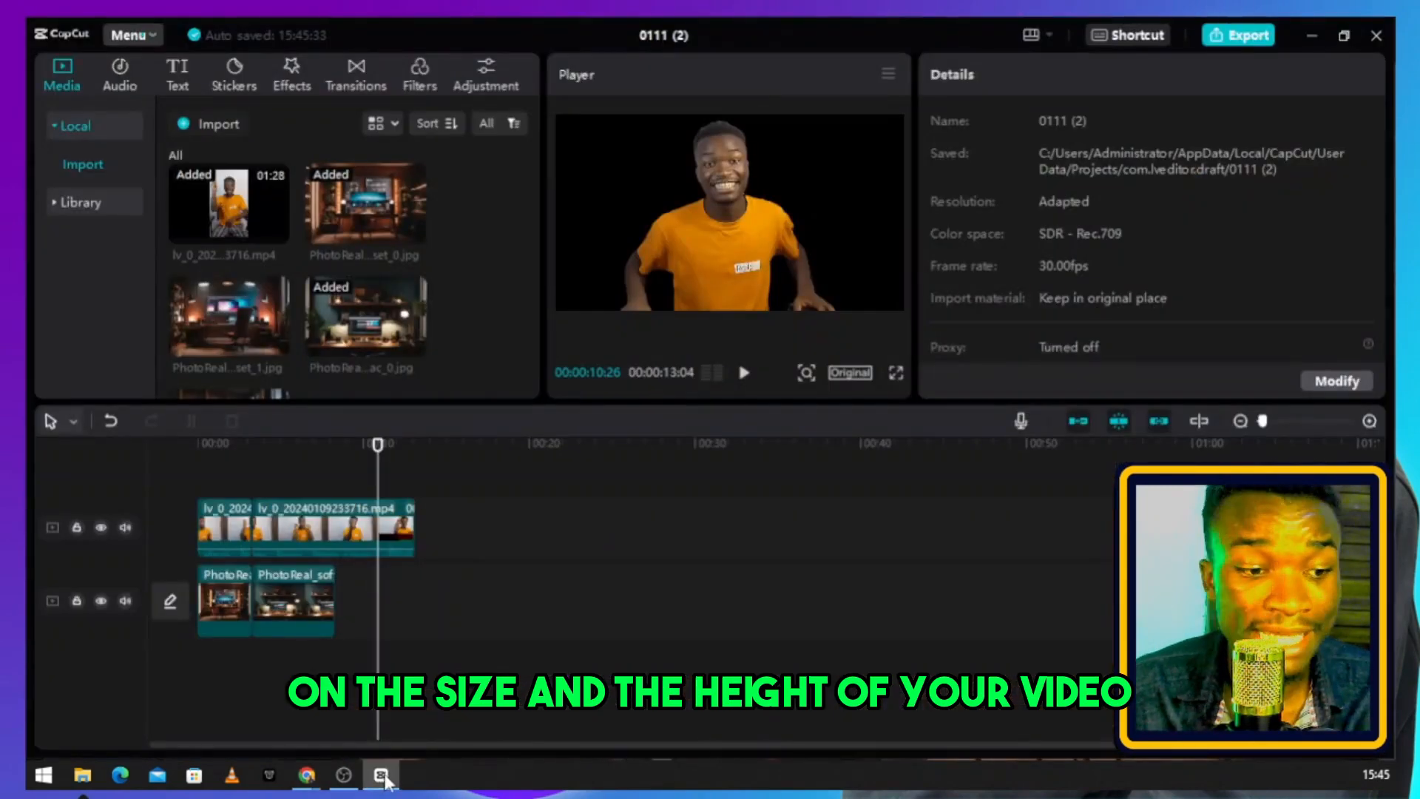
At 00:00:04:15, nudge the cut-out video slightly down and right, and shift the desk background up and left.
{"action": "left_click_drag", "start_coordinate": [310, 472], "coordinate": [275, 463]}
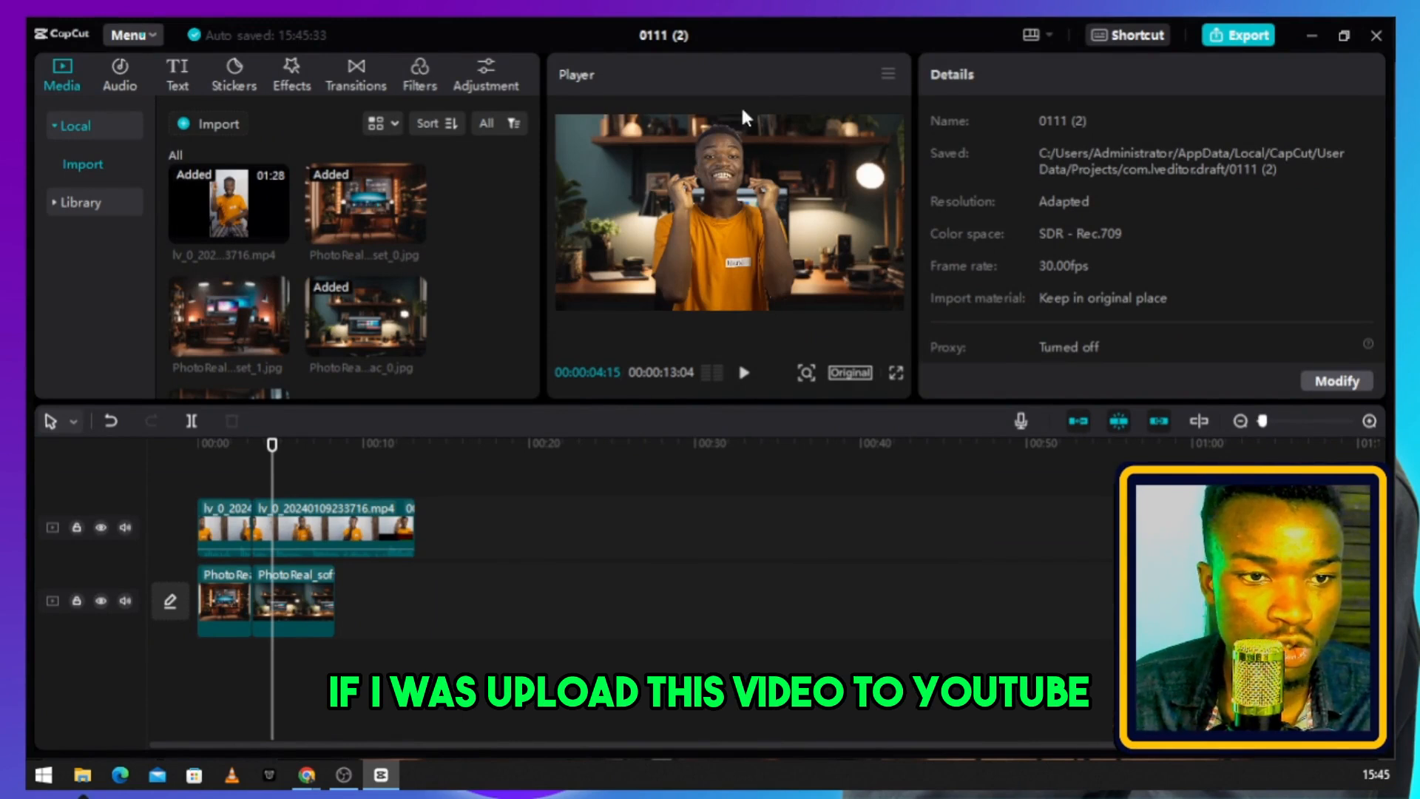
{"action": "left_click", "coordinate": [728, 180]}
{"action": "left_click_drag", "start_coordinate": [729, 180], "coordinate": [736, 192]}
{"action": "left_click", "coordinate": [303, 592]}
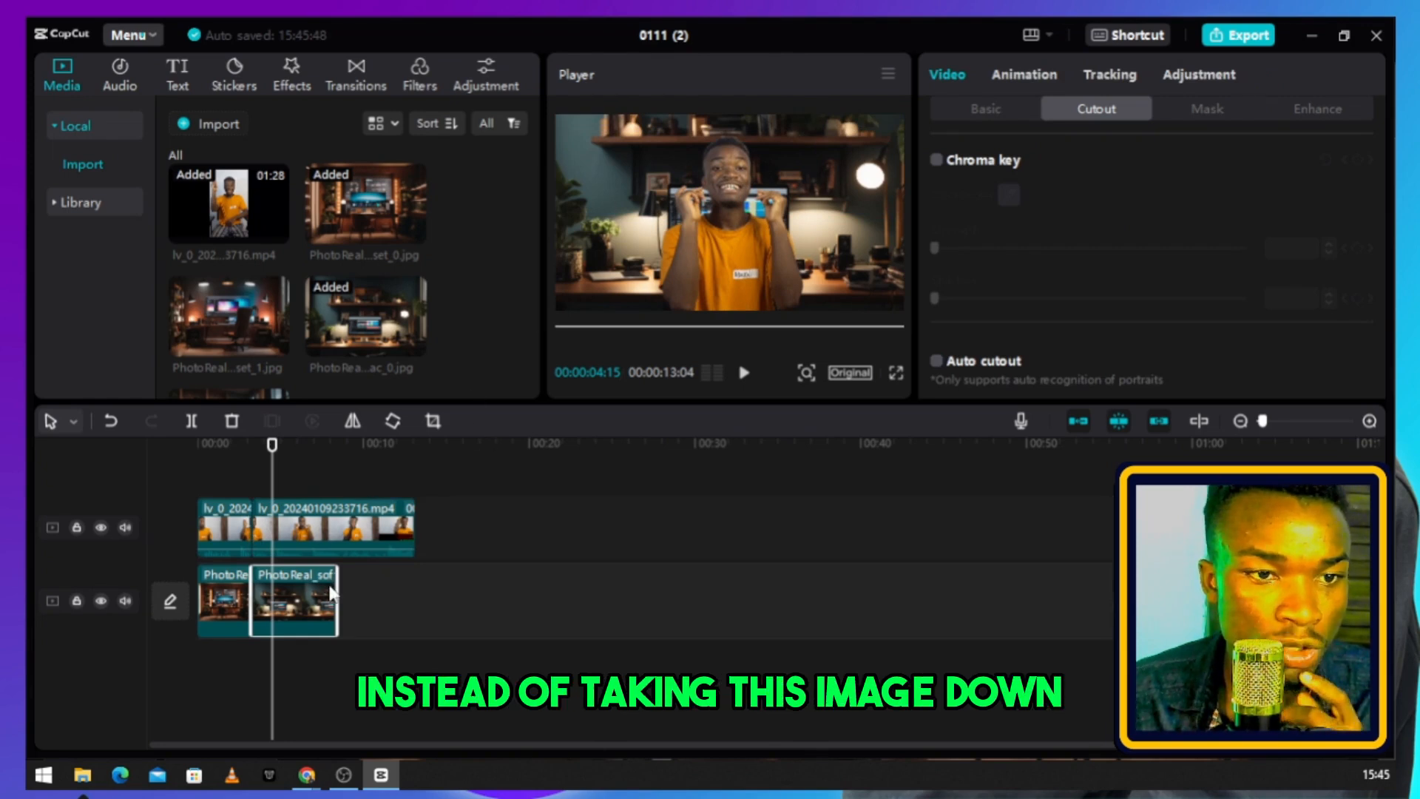
{"action": "mouse_move", "coordinate": [860, 290]}
{"action": "left_mouse_down"}
{"action": "mouse_move", "coordinate": [805, 274]}
{"action": "mouse_move", "coordinate": [878, 287]}
{"action": "left_mouse_up"}
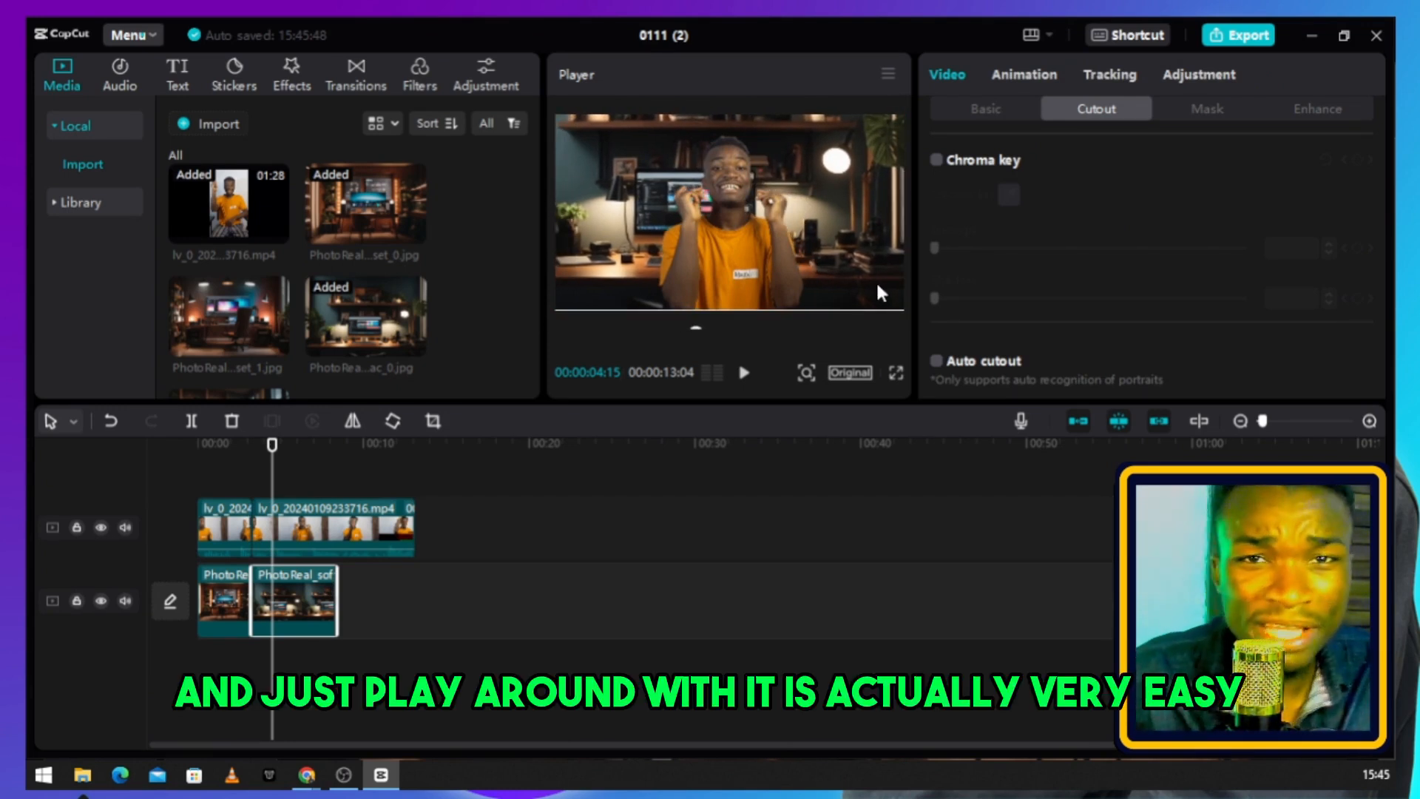